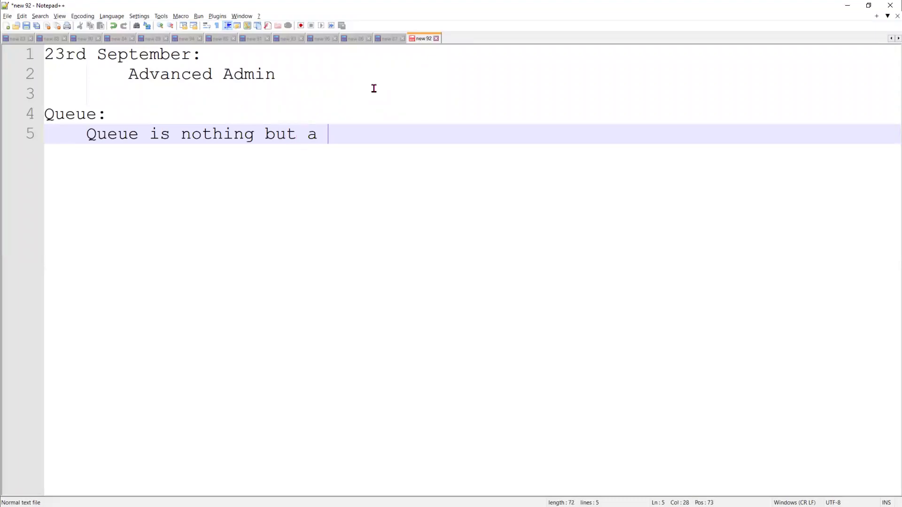
- Complete the Queue definition with "location , where all the pending records are awaiting", continuing on a new line with "for the processing by the executive."
{"action": "type", "text": ", where all the pending records are ac"}
{"action": "key", "text": "BackSpace"}
{"action": "type", "text": "waiting"}
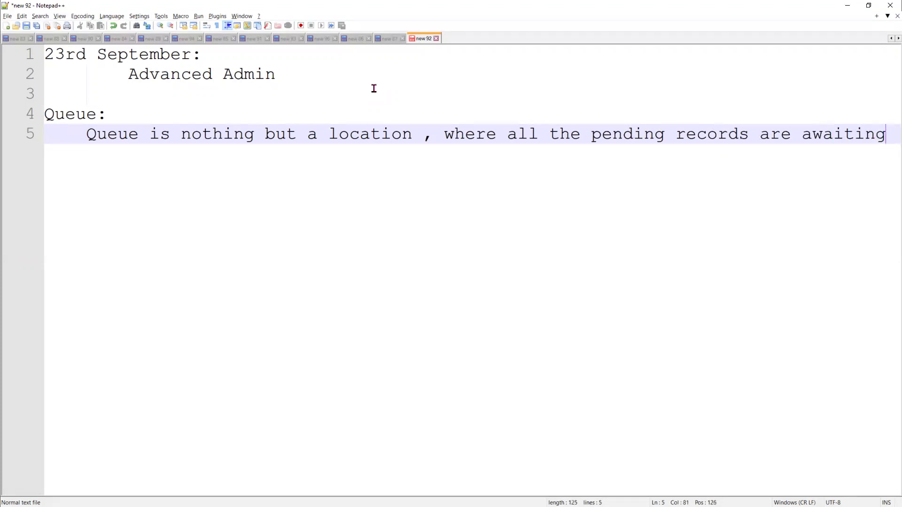
{"action": "key", "text": "Return"}
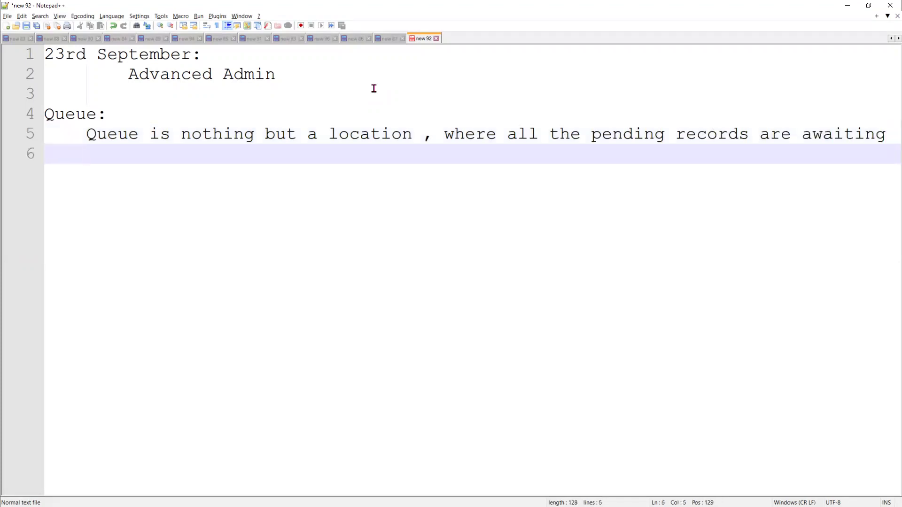
{"action": "type", "text": "for the "}
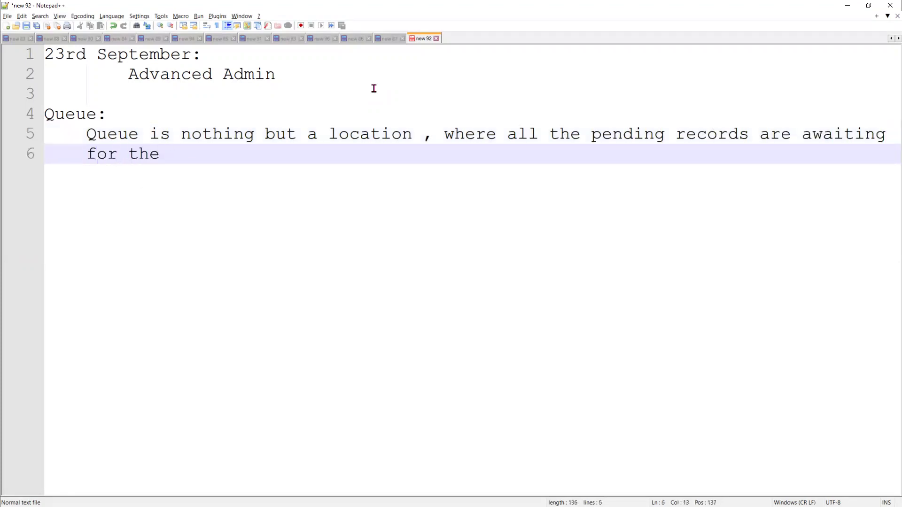
{"action": "type", "text": "processing b"}
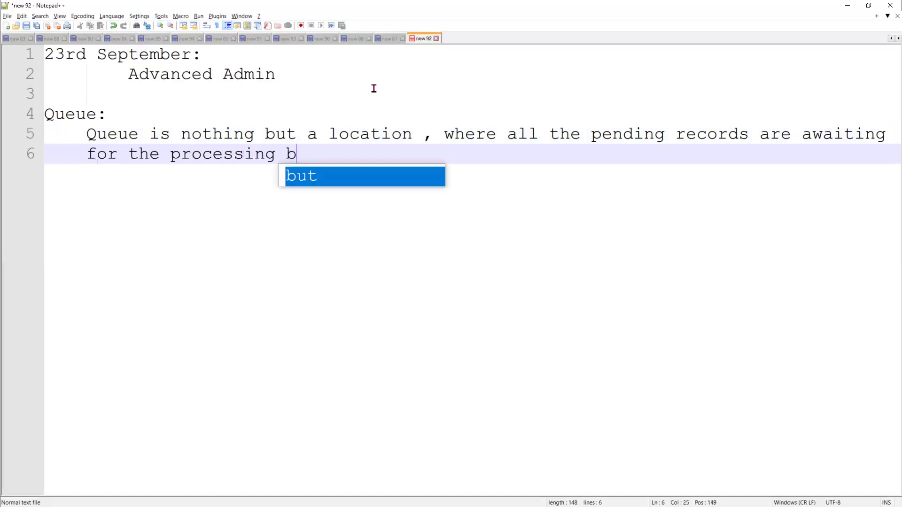
{"action": "type", "text": "y the executive"}
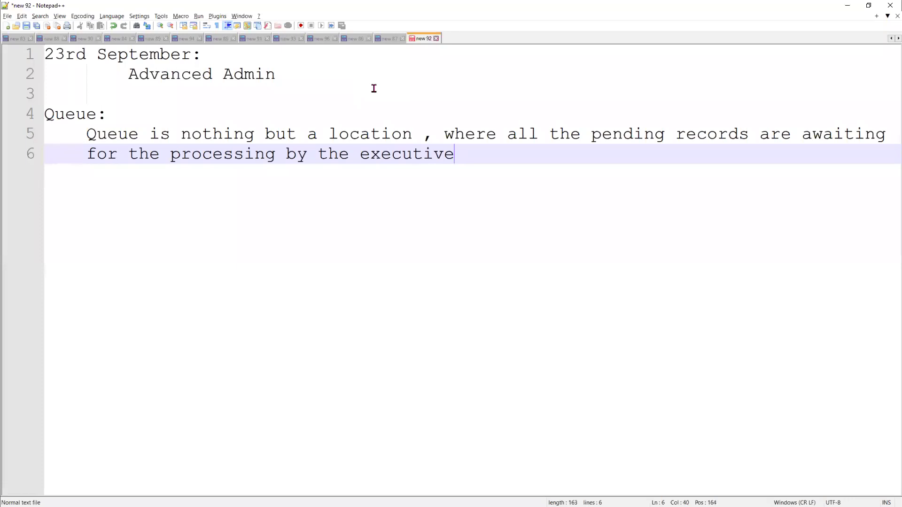
{"action": "type", "text": "."}
- Add the unindented heading "Queue contains" below the definition, separated by a blank line
{"action": "key", "text": "Return"}
{"action": "key", "text": "Return"}
{"action": "key", "text": "BackSpace"}
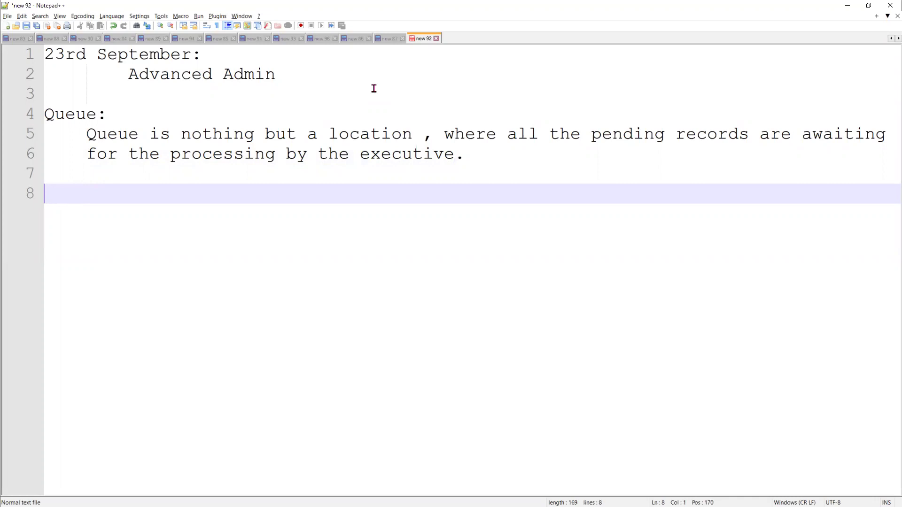
{"action": "type", "text": "Queue contains"}
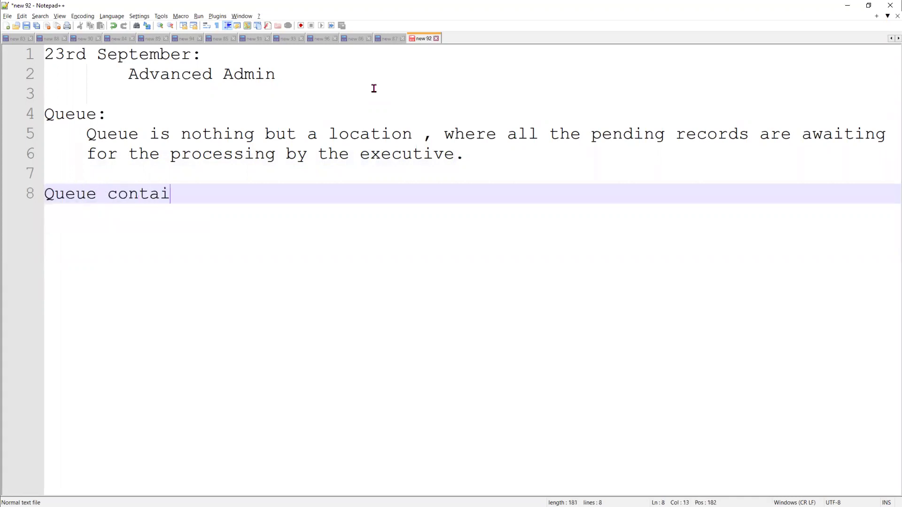
- Add the indented first list item "1) Queue supportung Objects :" below the "Queue contains" heading, separated by a blank line
{"action": "key", "text": "Return"}
{"action": "key", "text": "Return"}
{"action": "key", "text": "Tab"}
{"action": "type", "text": ")"}
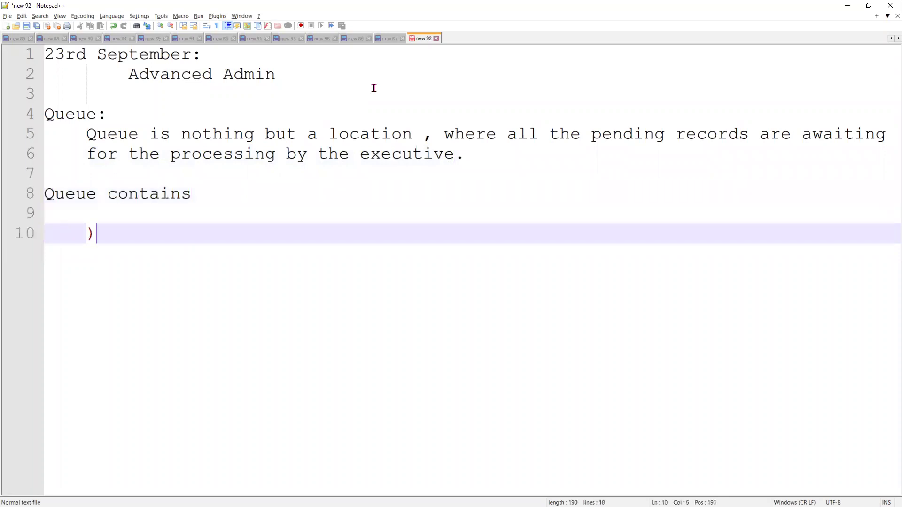
{"action": "key", "text": "BackSpace"}
{"action": "key", "text": "BackSpace"}
{"action": "type", "text": "1) Q"}
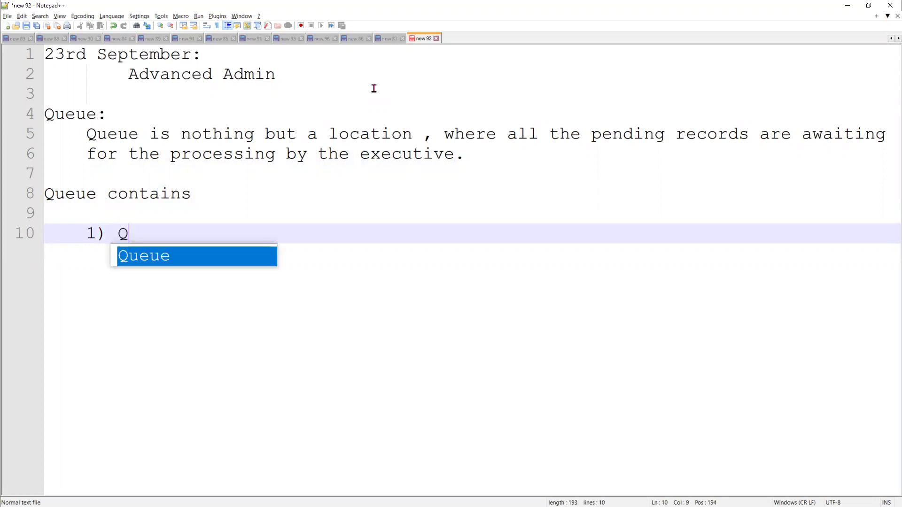
{"action": "type", "text": "ueue shupports"}
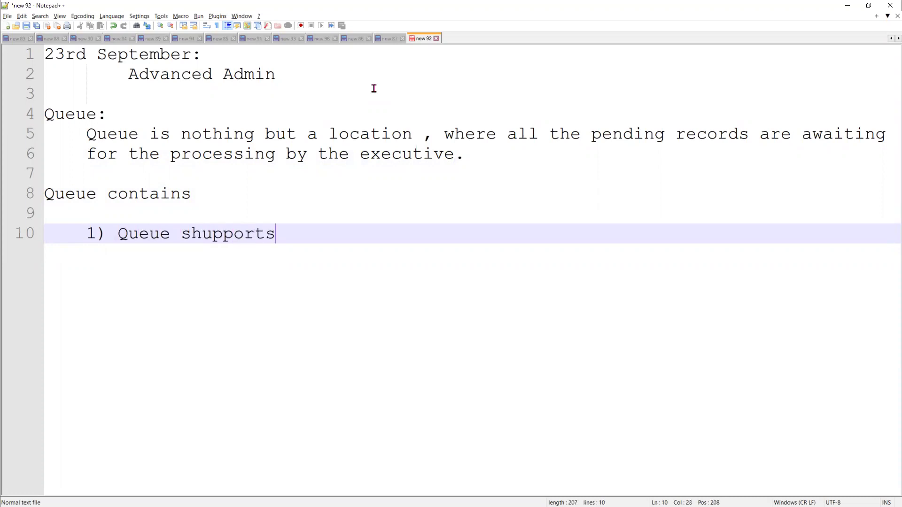
{"action": "key", "text": "BackSpace"}
{"action": "key", "text": "BackSpace"}
{"action": "key", "text": "BackSpace"}
{"action": "key", "text": "BackSpace"}
{"action": "key", "text": "BackSpace"}
{"action": "key", "text": "BackSpace"}
{"action": "key", "text": "BackSpace"}
{"action": "key", "text": "BackSpace"}
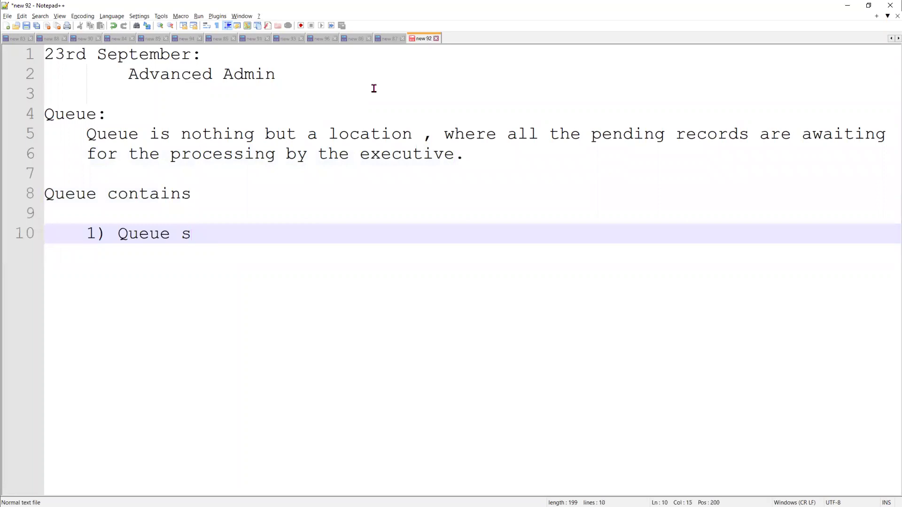
{"action": "type", "text": "upportu"}
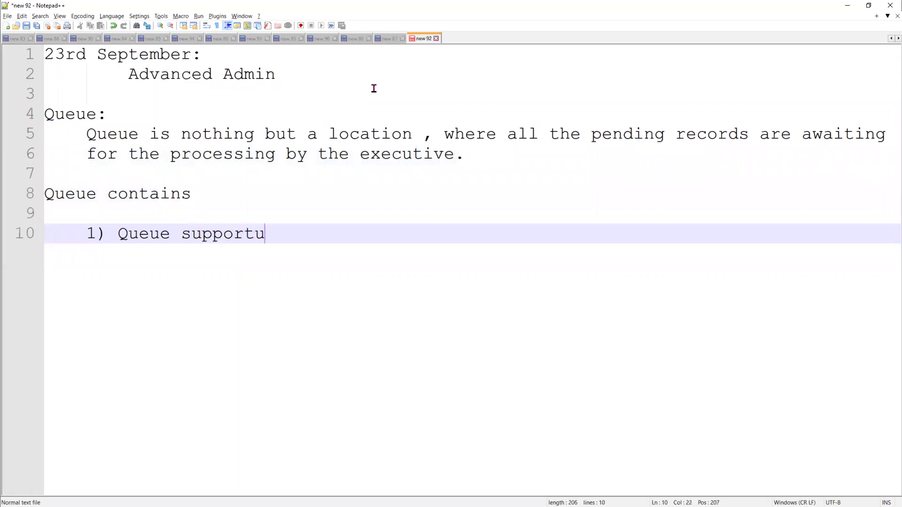
{"action": "type", "text": "ng Objects :"}
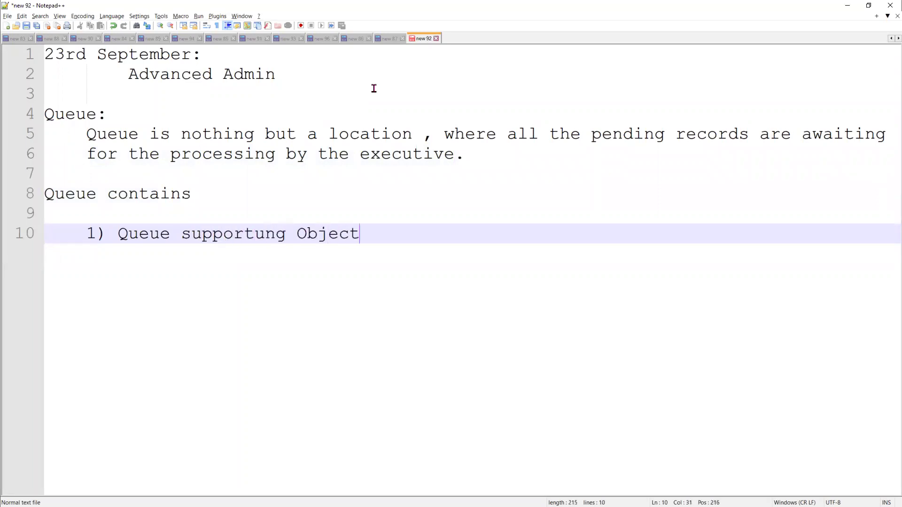
- Leave blank lines below item 1 and list "Lead, Case, Feedback, FeedbackRequest, FeedbackTemplate, FeedbackQuestions" with a deeper indent
{"action": "key", "text": "Return"}
{"action": "key", "text": "Tab"}
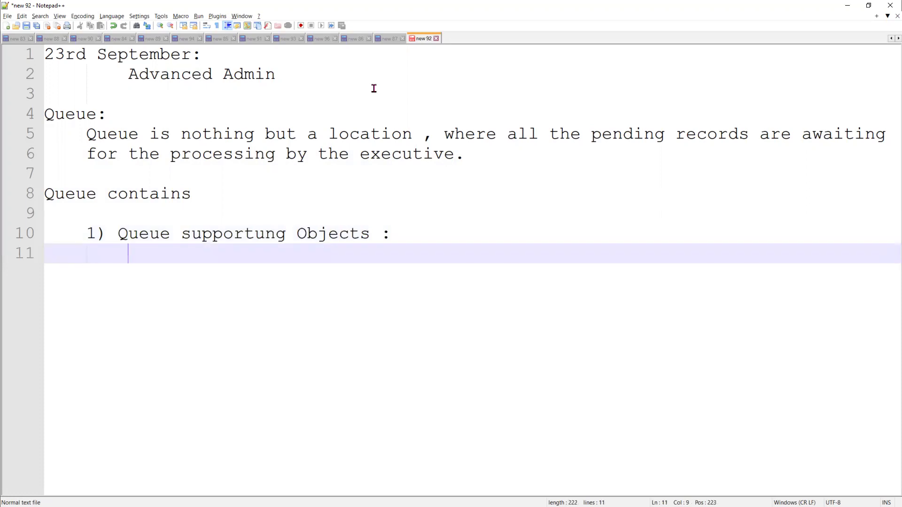
{"action": "key", "text": "Return"}
{"action": "key", "text": "Return"}
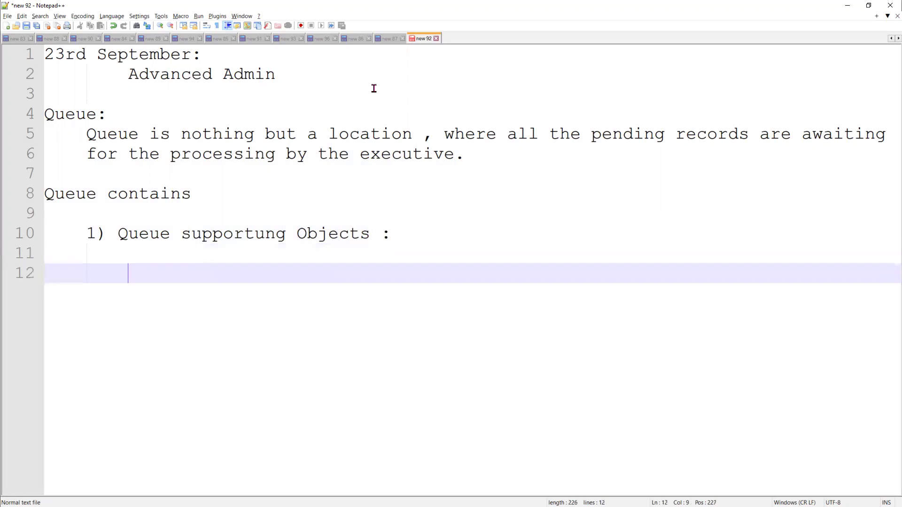
{"action": "type", "text": "Lead, Case, Feedback"}
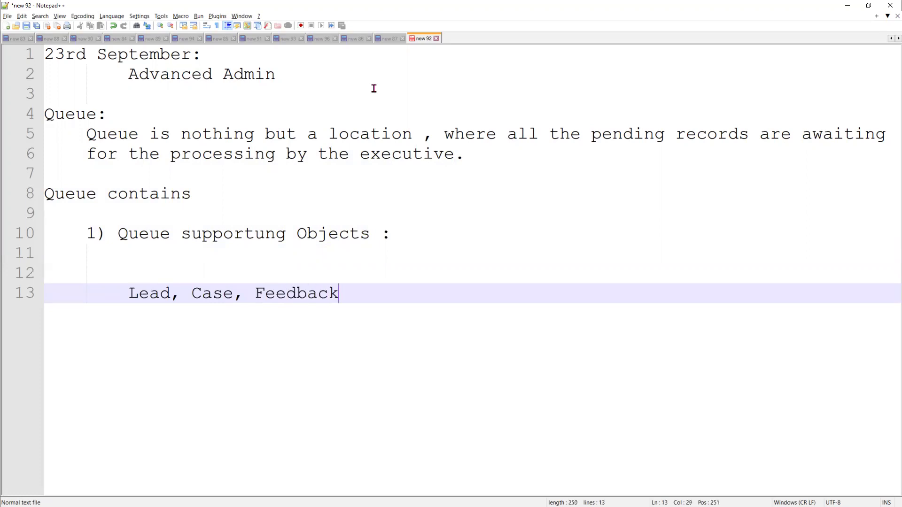
{"action": "type", "text": ", Fee"}
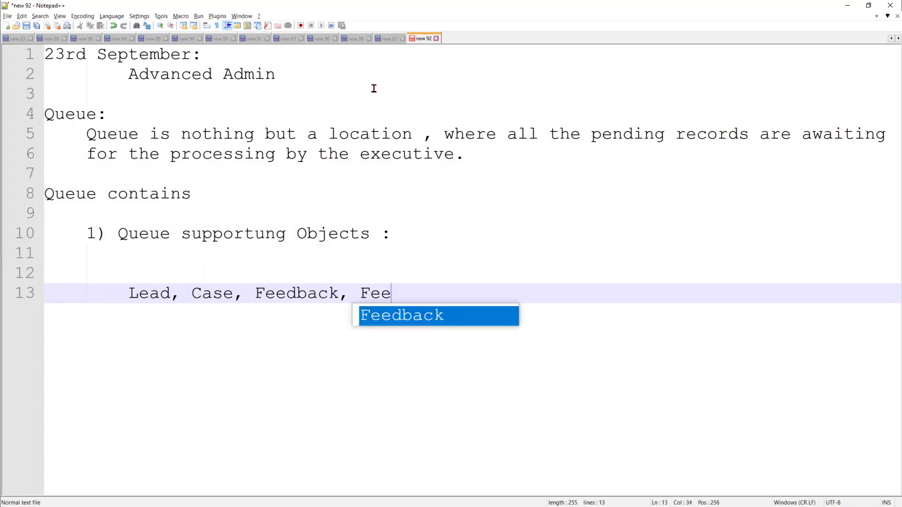
{"action": "key", "text": "Return"}
{"action": "type", "text": "Reques"}
{"action": "type", "text": "t"}
{"action": "type", "text": ", Feed"}
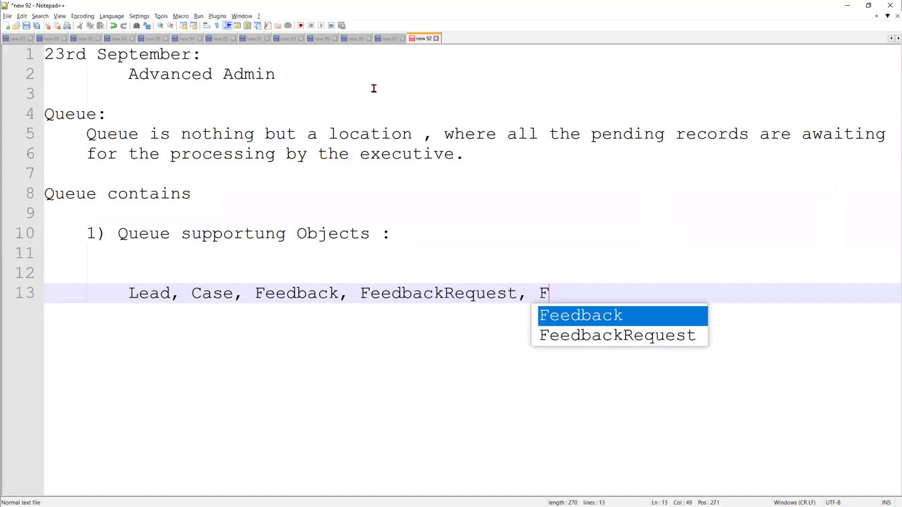
{"action": "key", "text": "Return"}
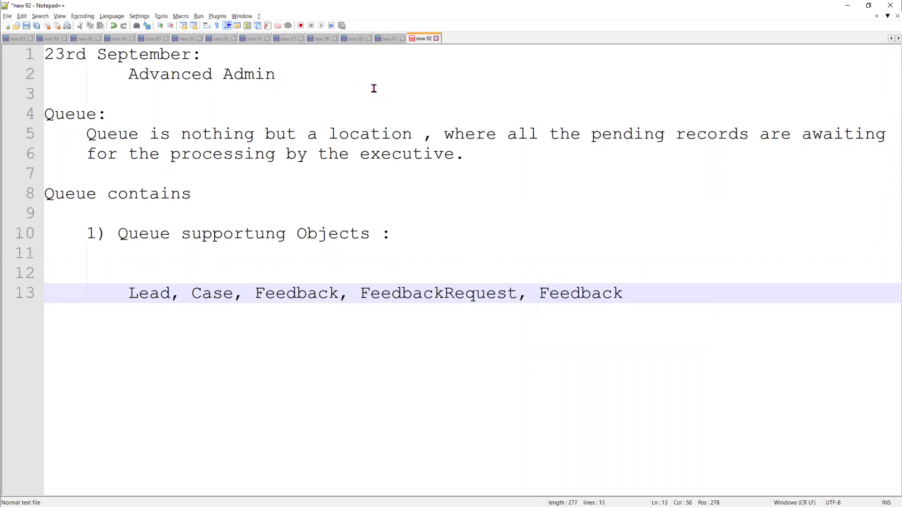
{"action": "type", "text": "Templates"}
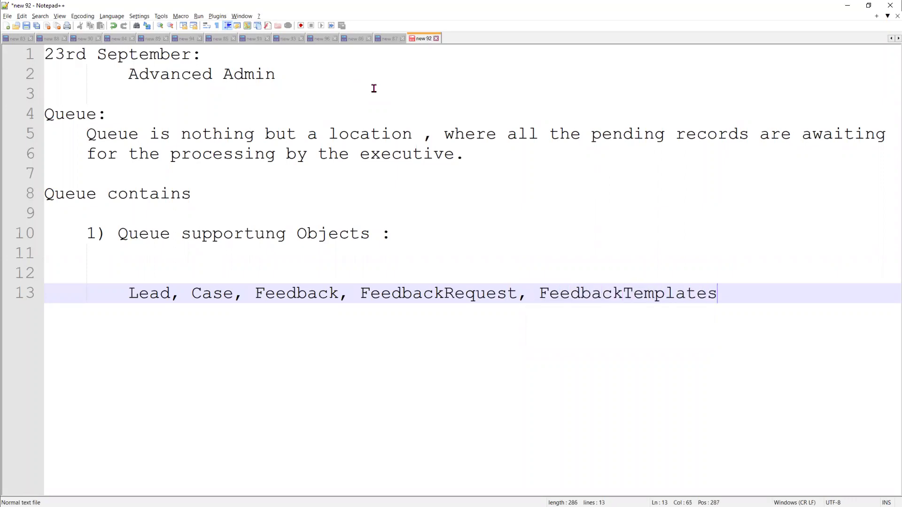
{"action": "key", "text": "BackSpace"}
{"action": "type", "text": ", Fe"}
{"action": "key", "text": "Return"}
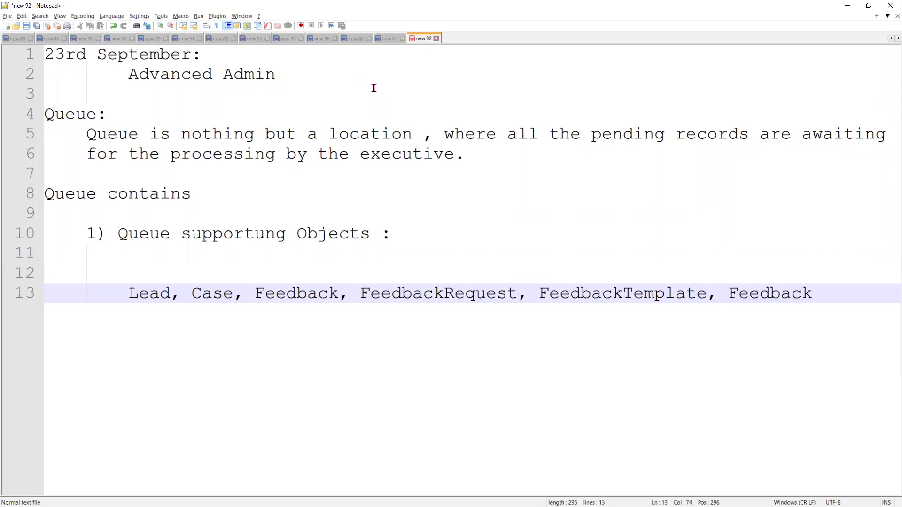
{"action": "type", "text": "Questions"}
- Continue the object list on a new line with "Performance cycle, Goal, Metrics, Knowledge Article, Order, Authorization"
{"action": "key", "text": "Return"}
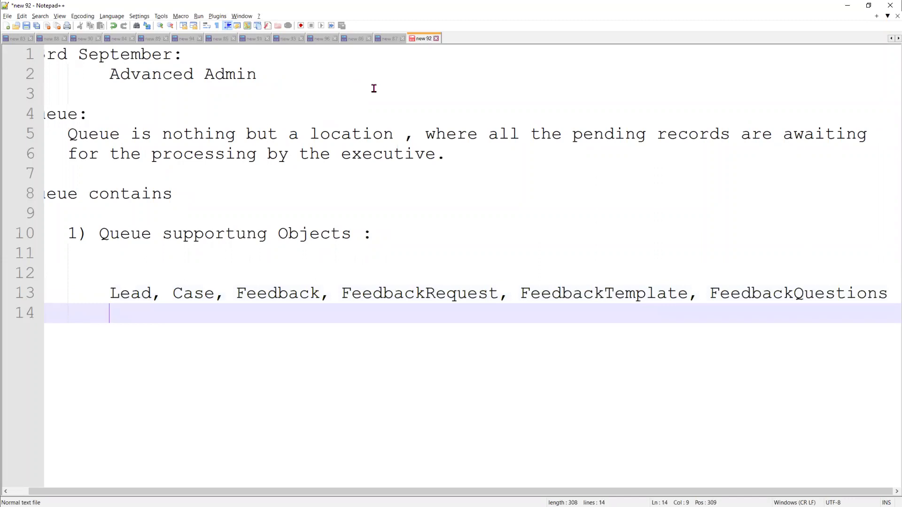
{"action": "type", "text": "Performance cy"}
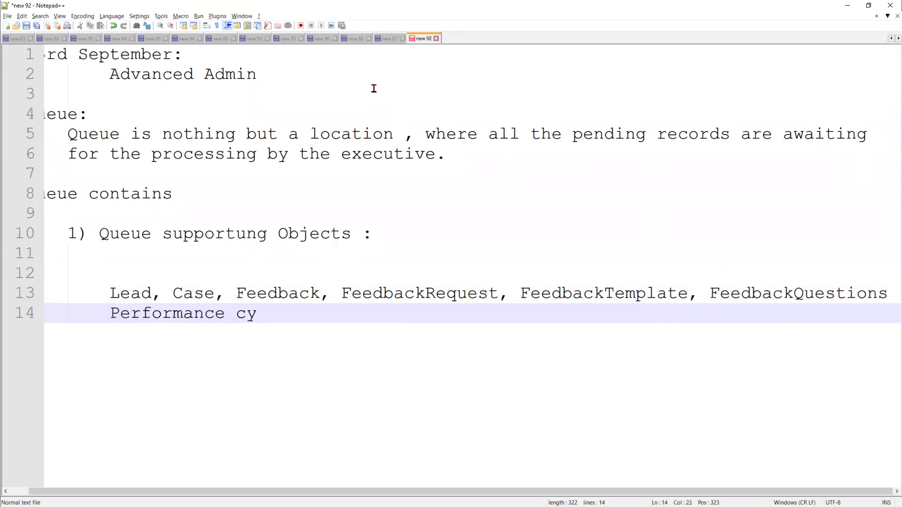
{"action": "type", "text": "cle, Go"}
{"action": "type", "text": "al, Metrices,"}
{"action": "key", "text": "BackSpace"}
{"action": "key", "text": "BackSpace"}
{"action": "key", "text": "BackSpace"}
{"action": "key", "text": "BackSpace"}
{"action": "type", "text": "s, Knowle"}
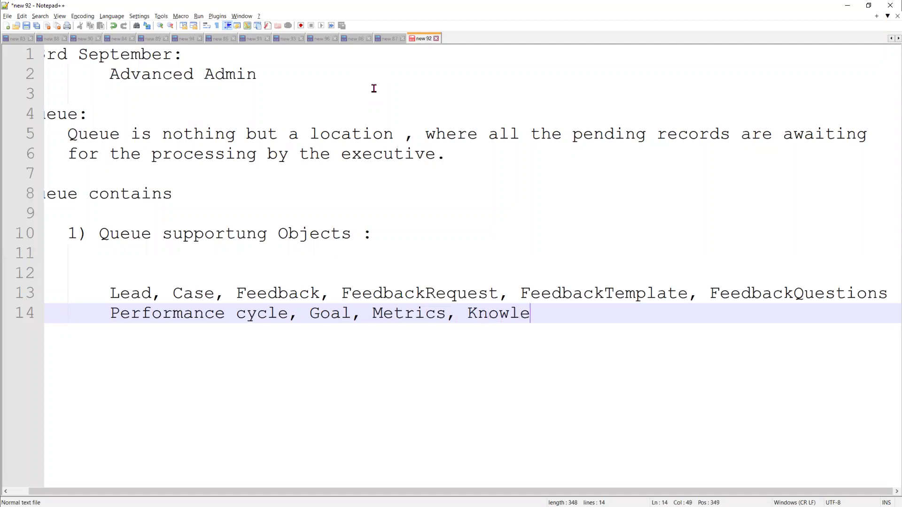
{"action": "type", "text": "dge A"}
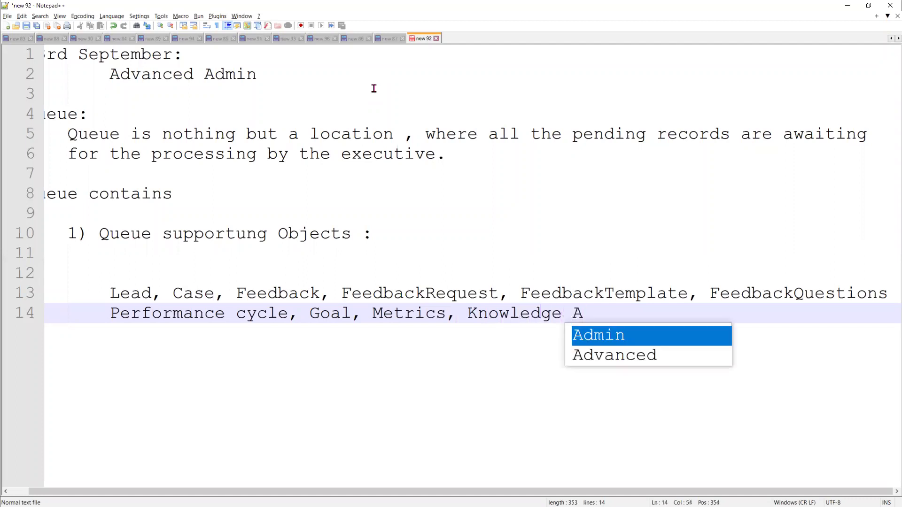
{"action": "type", "text": "rticle"}
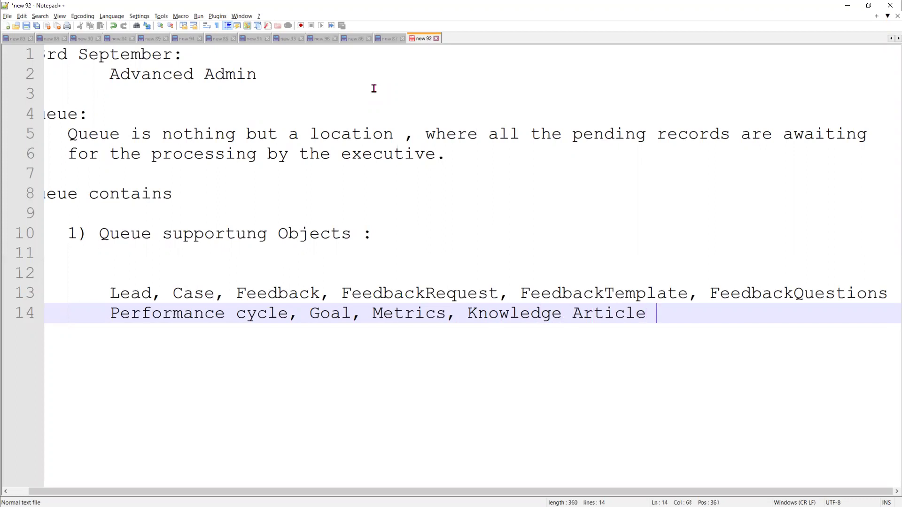
{"action": "key", "text": "BackSpace"}
{"action": "type", "text": ", Order, Authori"}
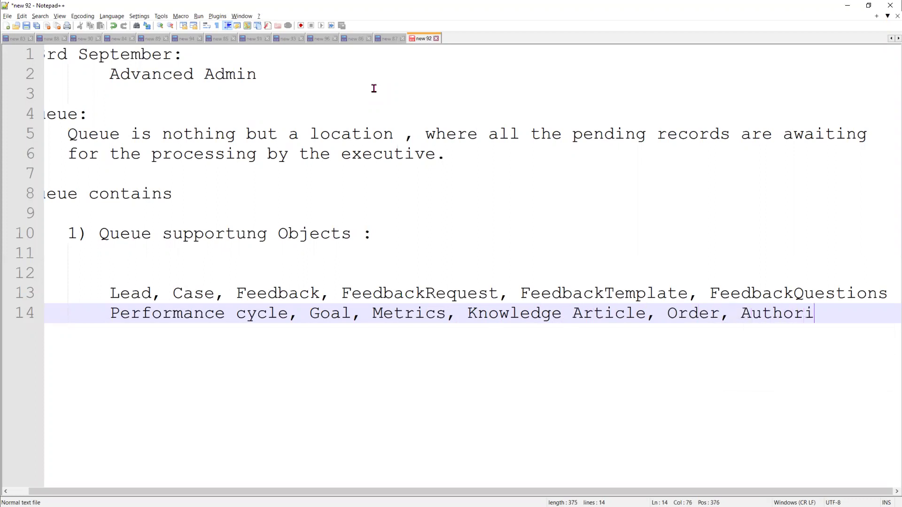
{"action": "type", "text": "zation"}
- End the object list with a separate line reading "all custom objects."
{"action": "key", "text": "Return"}
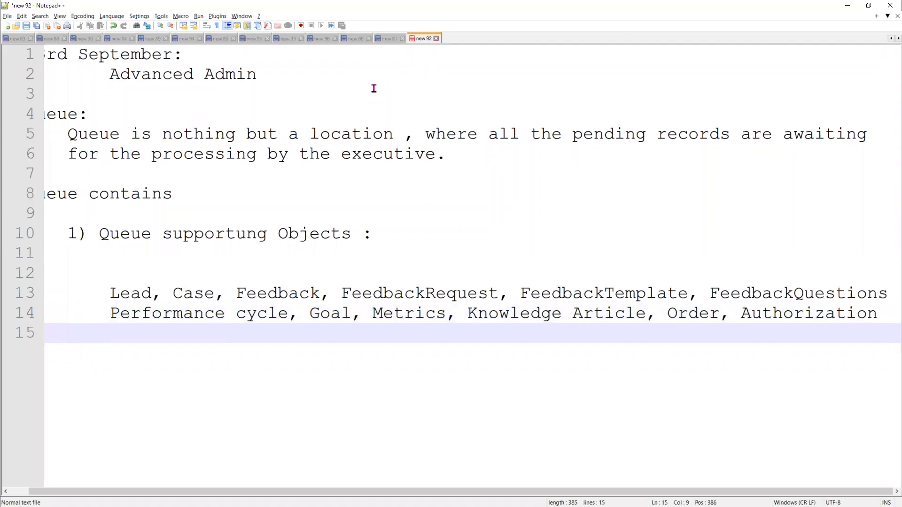
{"action": "type", "text": "all custom objects"}
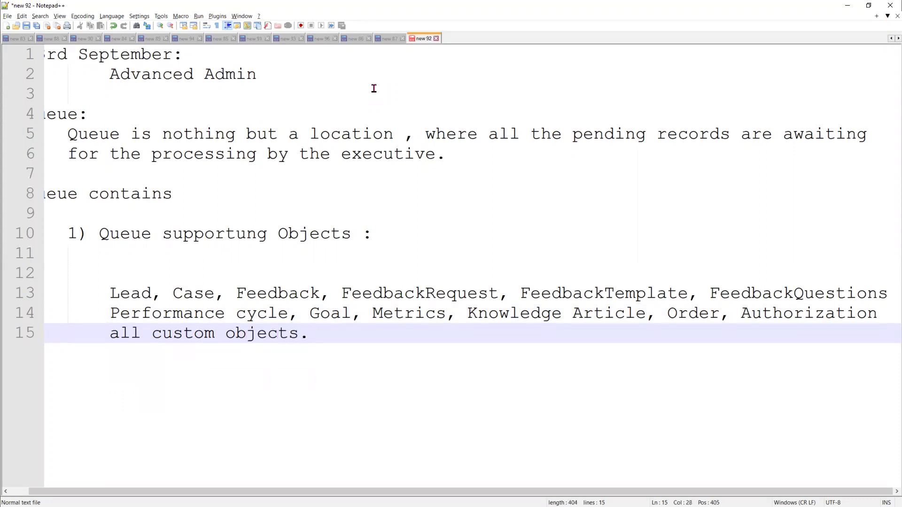
{"action": "type", "text": "."}
- Insert "it represents, what object records can be hold inside the Queue." directly below item 1, followed by an extra blank line
{"action": "left_click", "coordinate": [166, 253]}
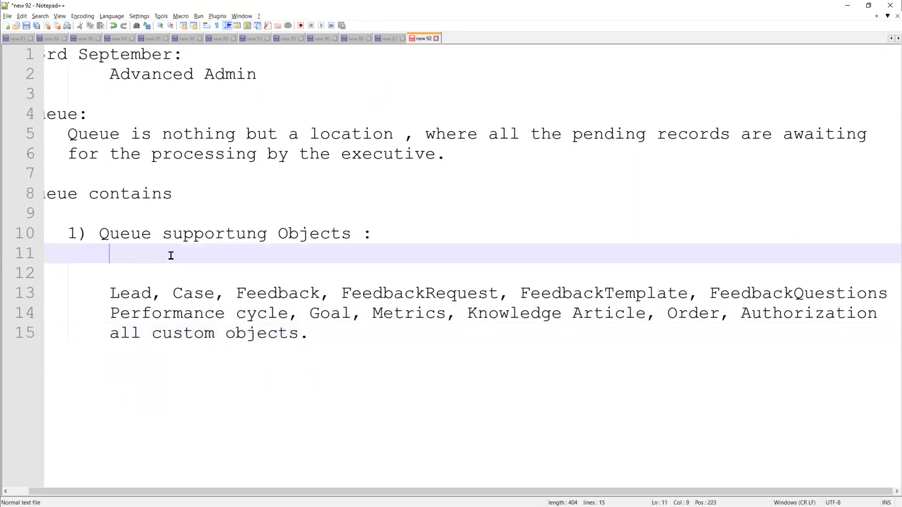
{"action": "type", "text": "it  represe"}
{"action": "key", "text": "BackSpace"}
{"action": "key", "text": "BackSpace"}
{"action": "type", "text": "se"}
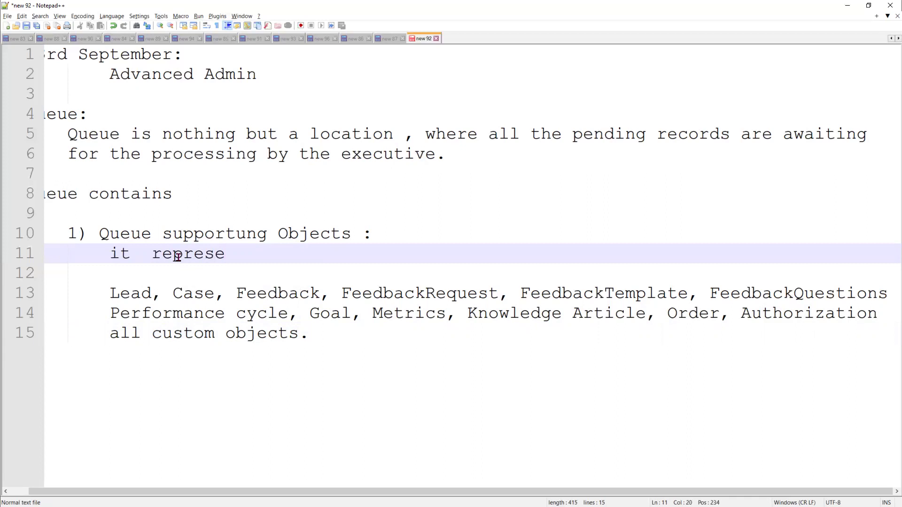
{"action": "type", "text": "nts, wh"}
{"action": "key", "text": "BackSpace"}
{"action": "type", "text": "what o"}
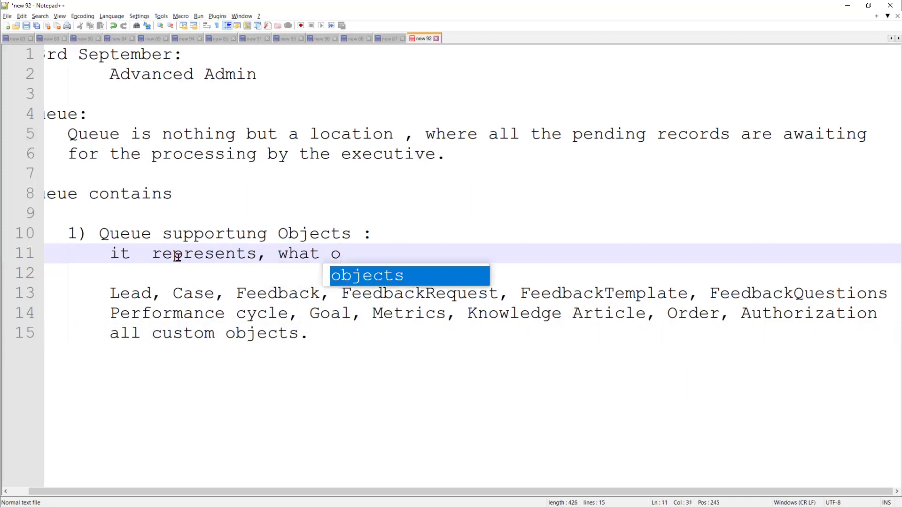
{"action": "type", "text": "bjects"}
{"action": "key", "text": "BackSpace"}
{"action": "type", "text": "records "}
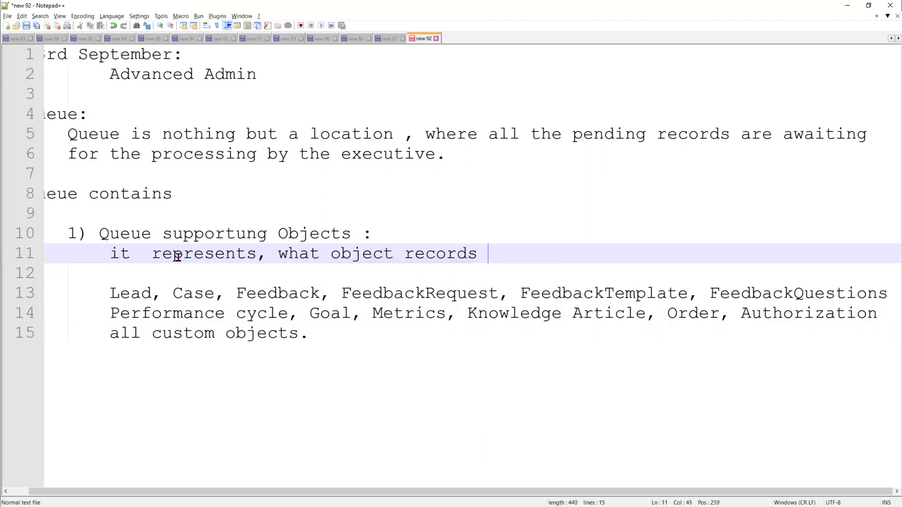
{"action": "type", "text": "can be hold inside the Queue."}
{"action": "key", "text": "Return"}
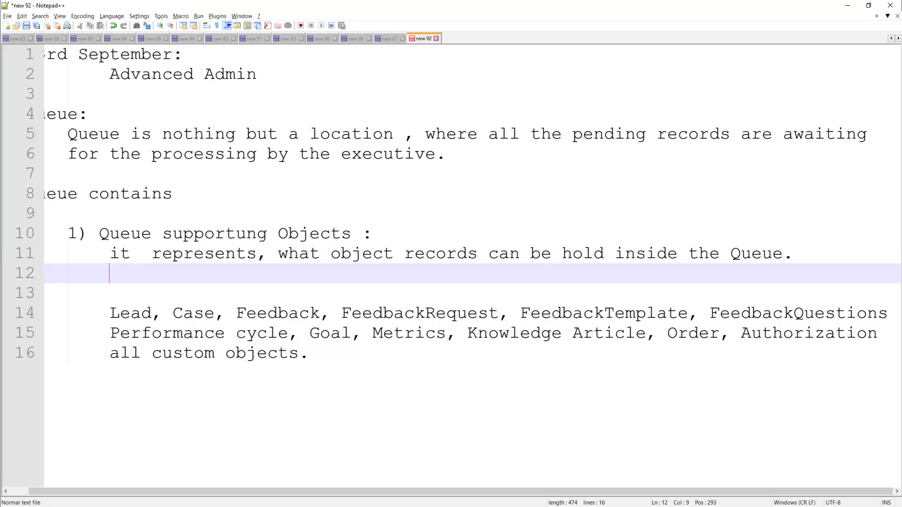
- Add the heading "2) Queue Members :" below the object list, leaving two blank lines before it
{"action": "left_click", "coordinate": [382, 364]}
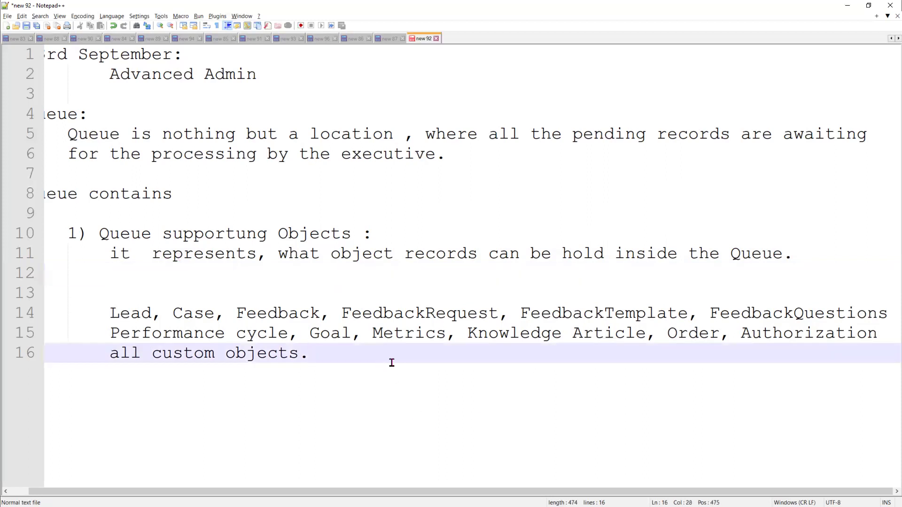
{"action": "key", "text": "Return"}
{"action": "key", "text": "Return"}
{"action": "key", "text": "Return"}
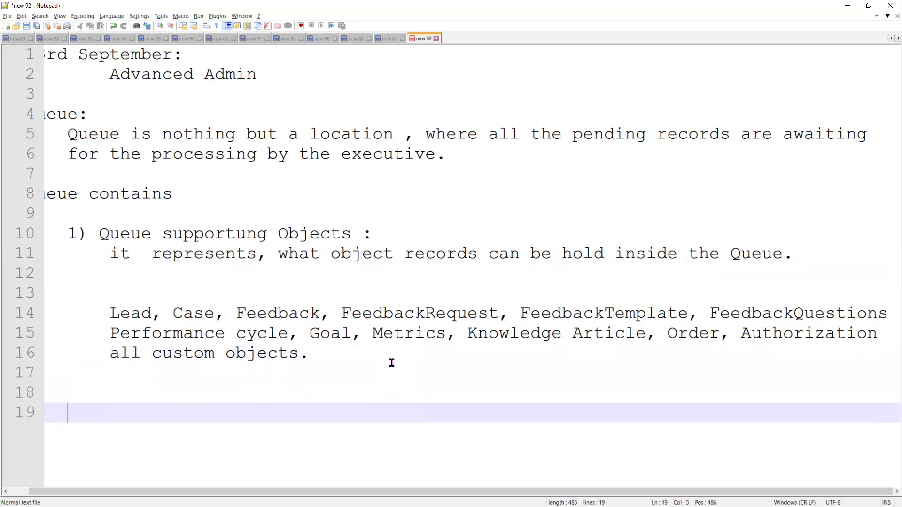
{"action": "type", "text": "2) Queue M"}
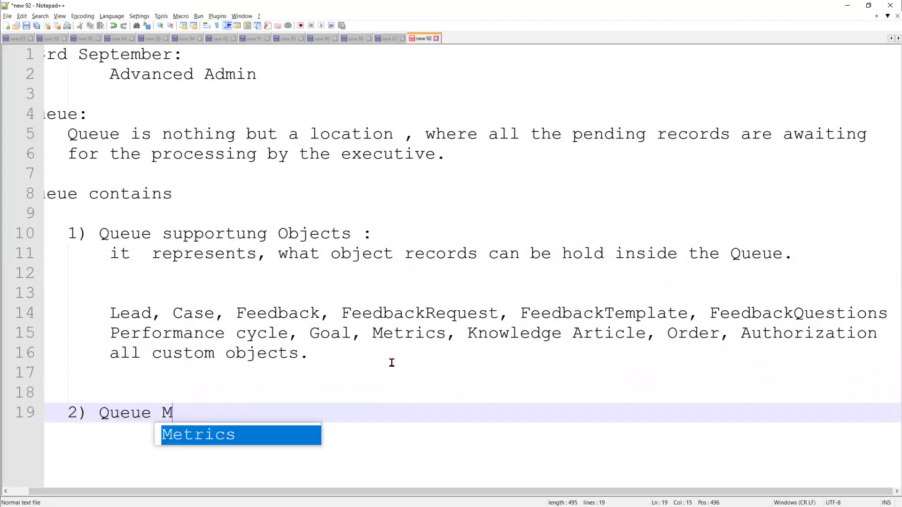
{"action": "type", "text": "embers :"}
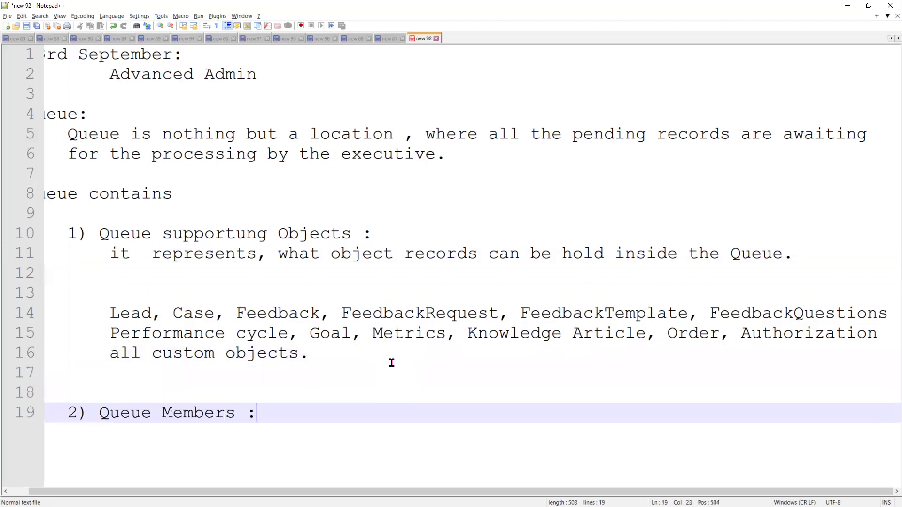
- Describe item 2 on a deeper-indented line reading "It represents the group of people, who can access the Queue records."
{"action": "key", "text": "Return"}
{"action": "key", "text": "Tab"}
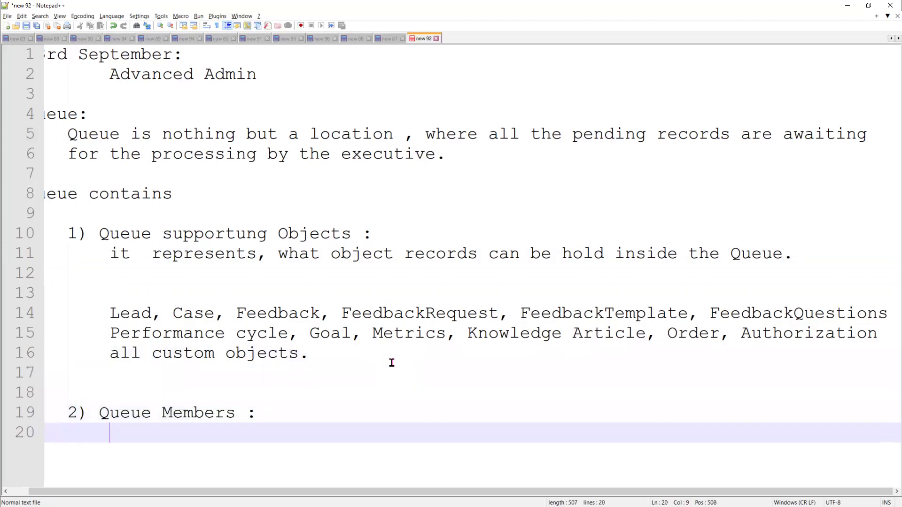
{"action": "type", "text": "It rep"}
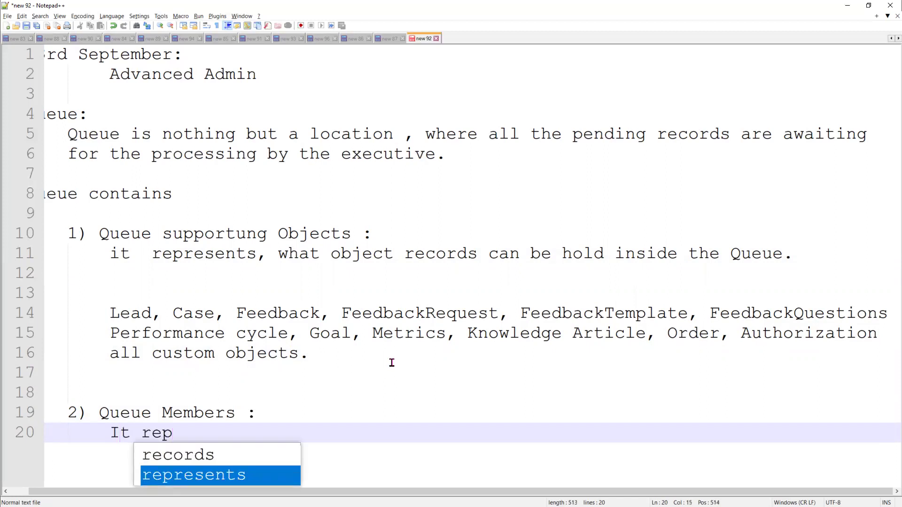
{"action": "key", "text": "Return"}
{"action": "type", "text": "the"}
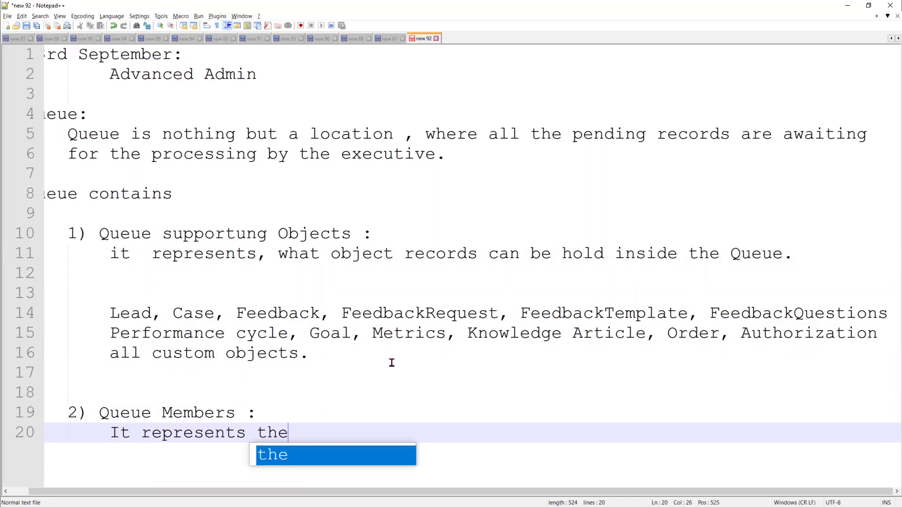
{"action": "type", "text": " group of people"}
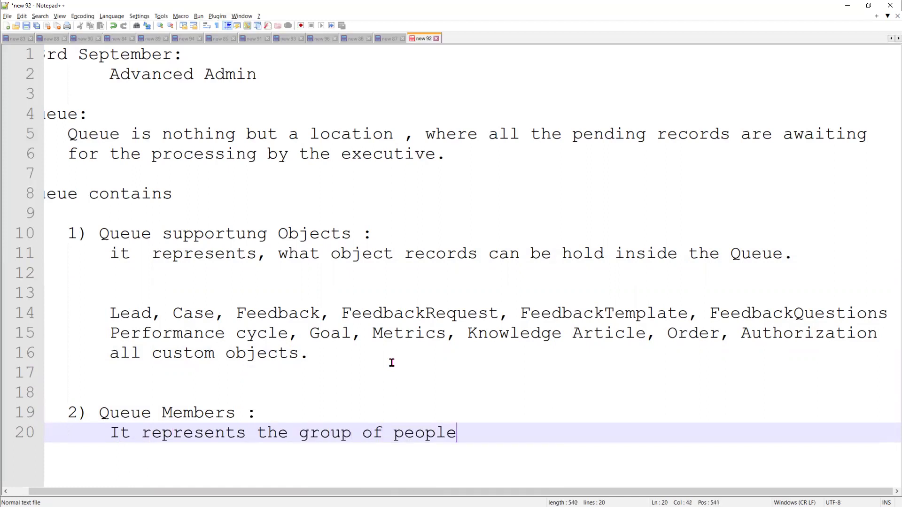
{"action": "type", "text": ", whio"}
{"action": "key", "text": "BackSpace"}
{"action": "key", "text": "BackSpace"}
{"action": "type", "text": "o can"}
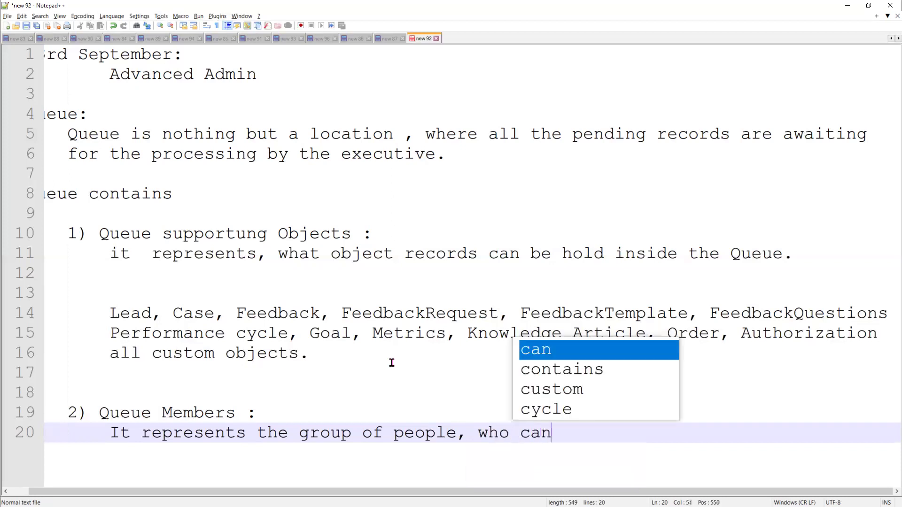
{"action": "type", "text": " access the "}
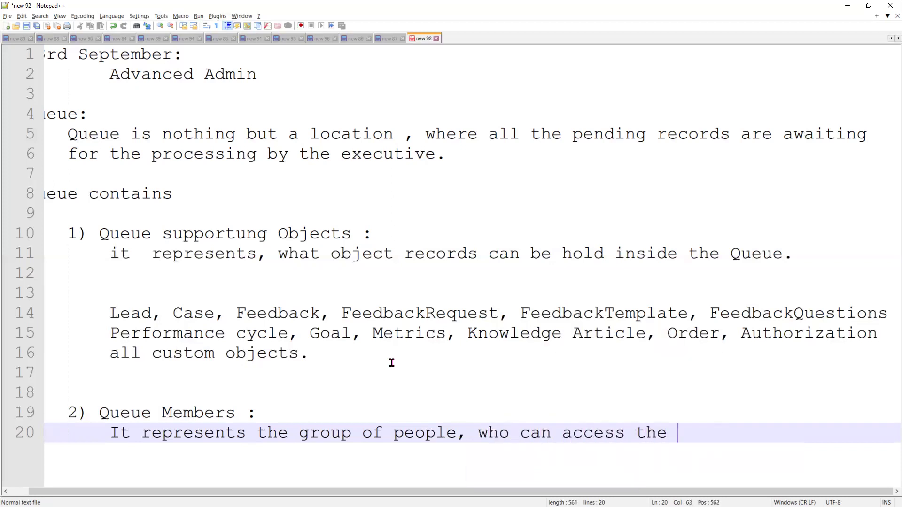
{"action": "type", "text": "Queue rec"}
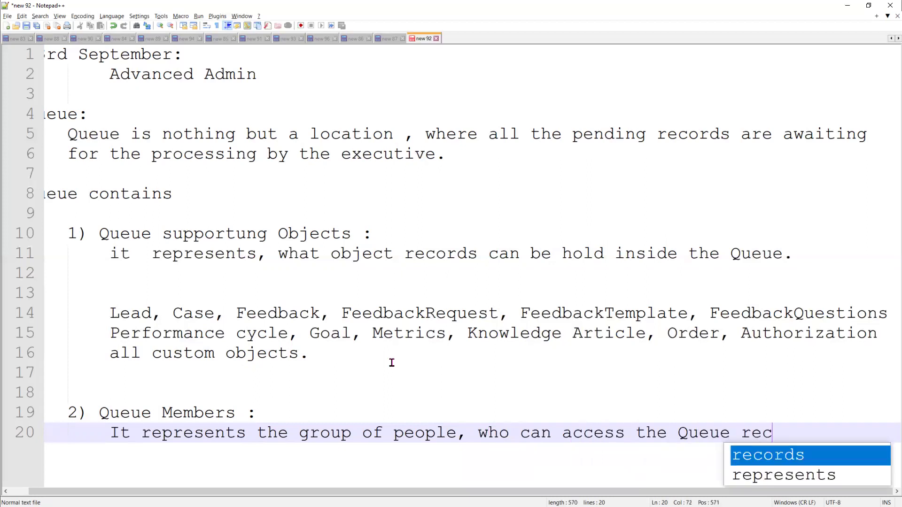
{"action": "type", "text": "ords."}
- After a blank line, start an unindented note reading "As soon as the record has been placed inside the Queue. all the Queue members"
{"action": "key", "text": "Return"}
{"action": "key", "text": "Return"}
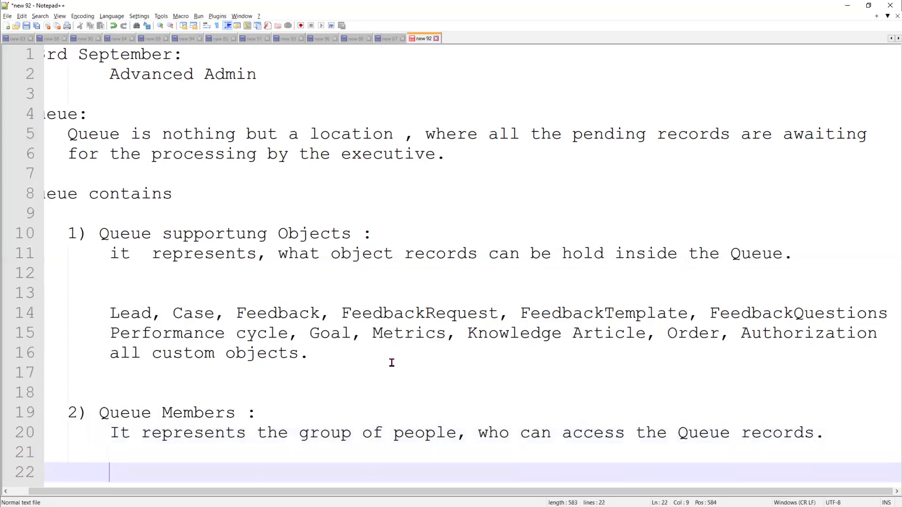
{"action": "key", "text": "BackSpace"}
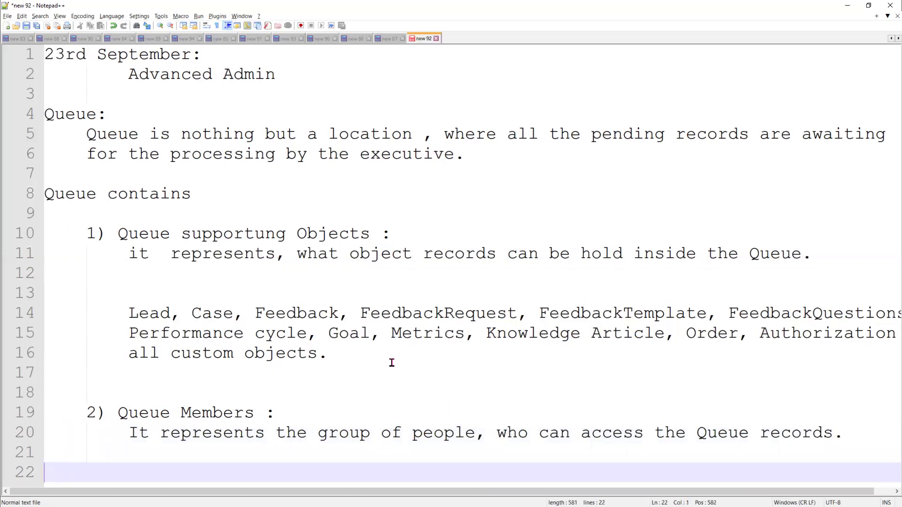
{"action": "type", "text": "As soon as "}
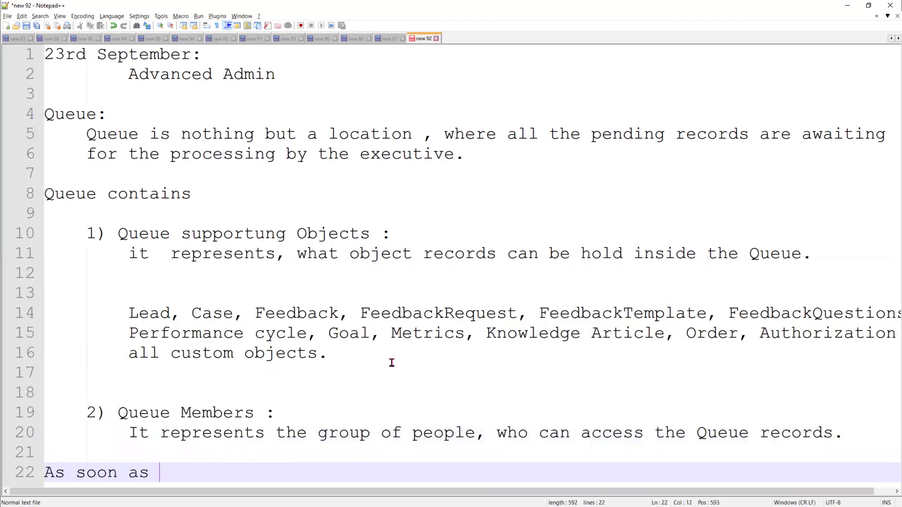
{"action": "type", "text": "the record"}
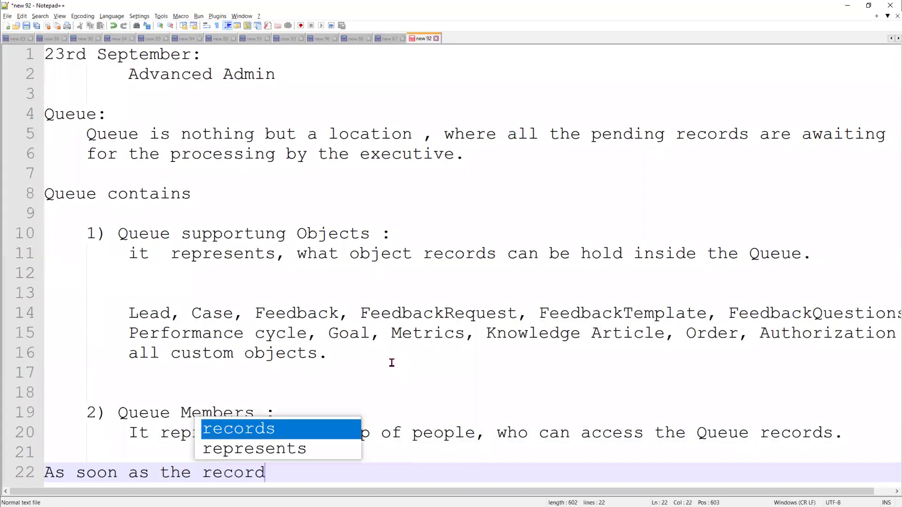
{"action": "type", "text": " has been p"}
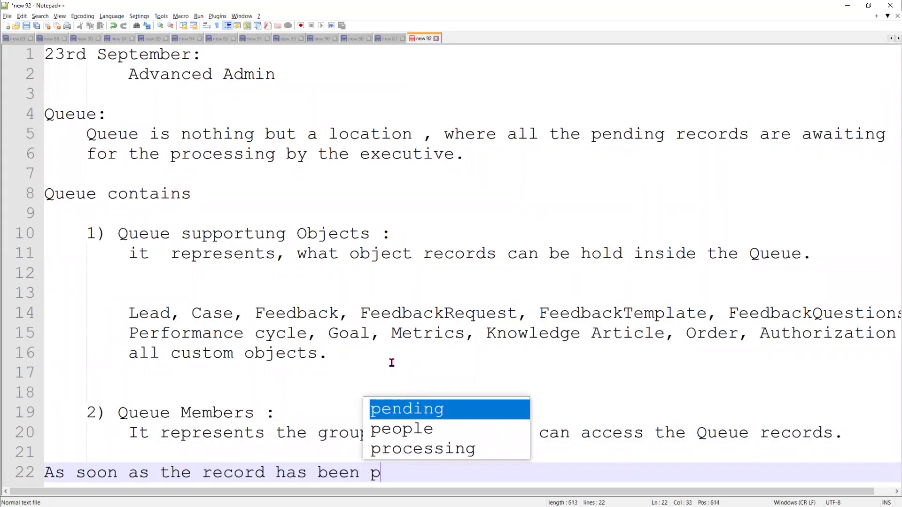
{"action": "type", "text": "laced insi"}
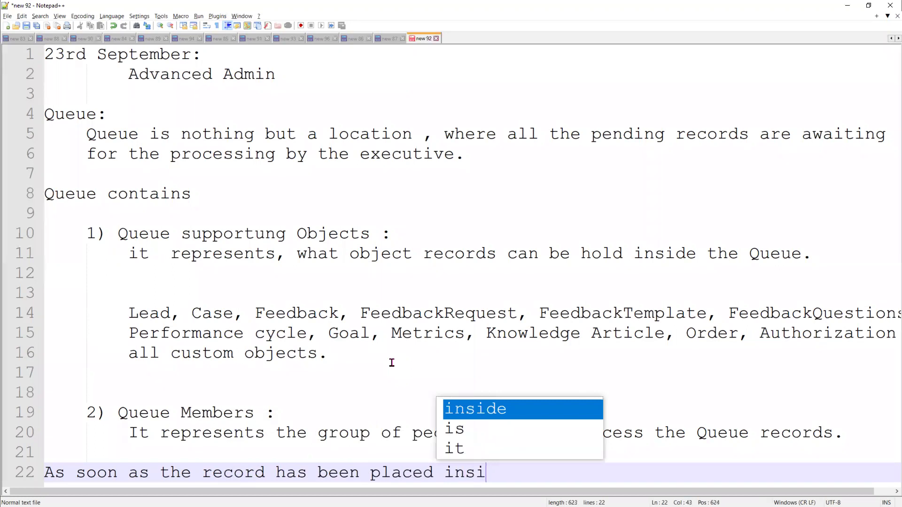
{"action": "type", "text": "de the Queue"}
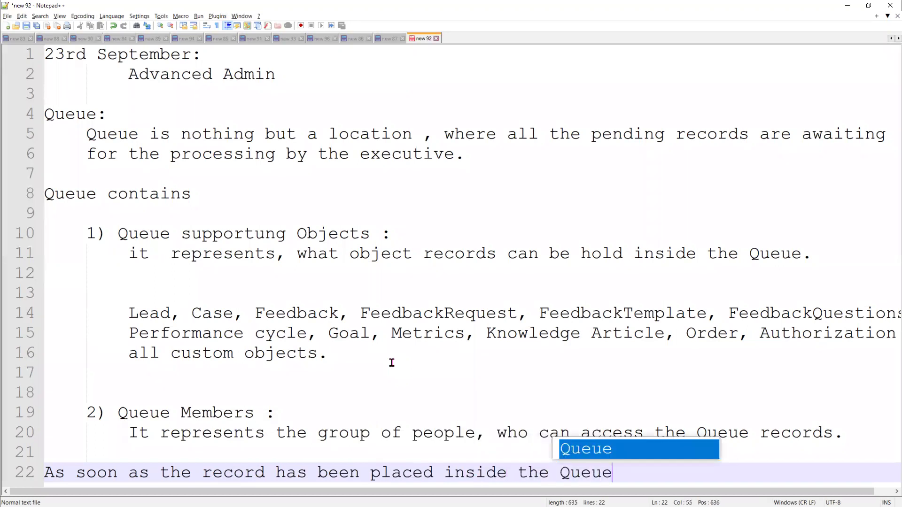
{"action": "type", "text": ". all th"}
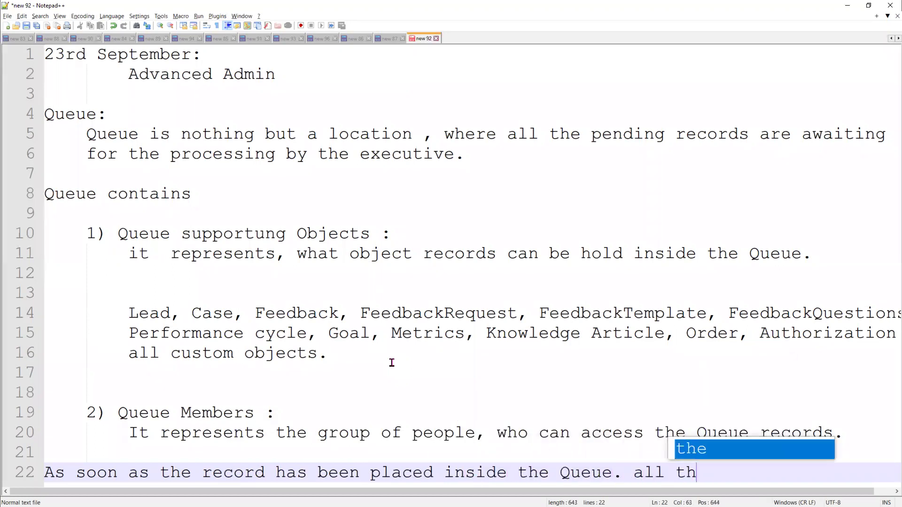
{"action": "type", "text": "e Queue me"}
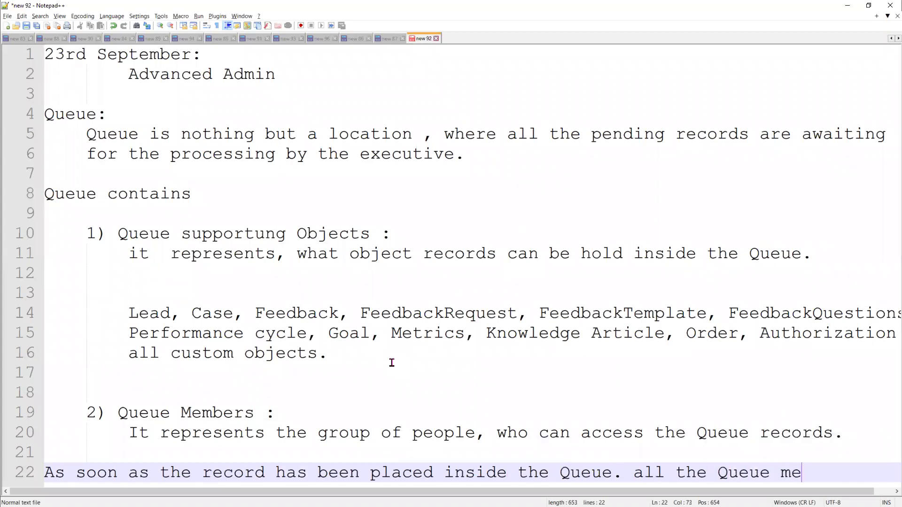
{"action": "type", "text": "mbers"}
- Complete the note about queue members on a new line with "will recieve an email alert."
{"action": "key", "text": "Return"}
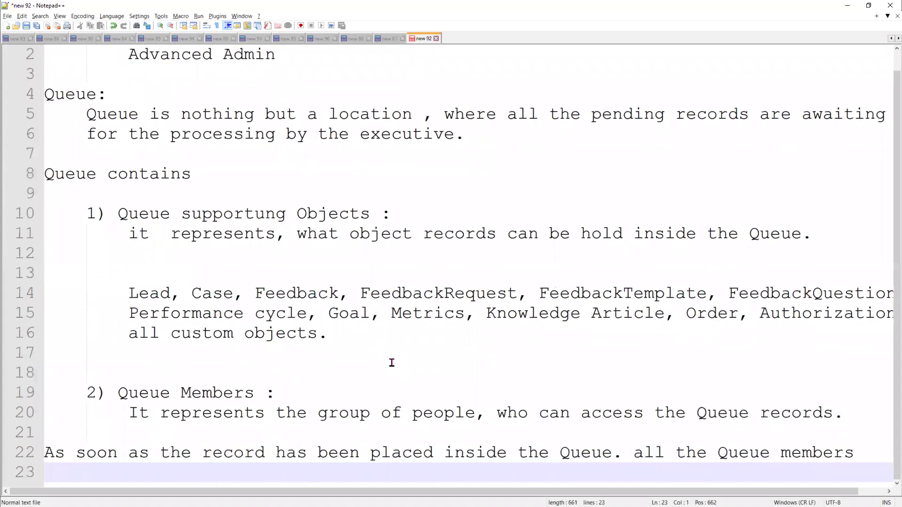
{"action": "type", "text": "will r"}
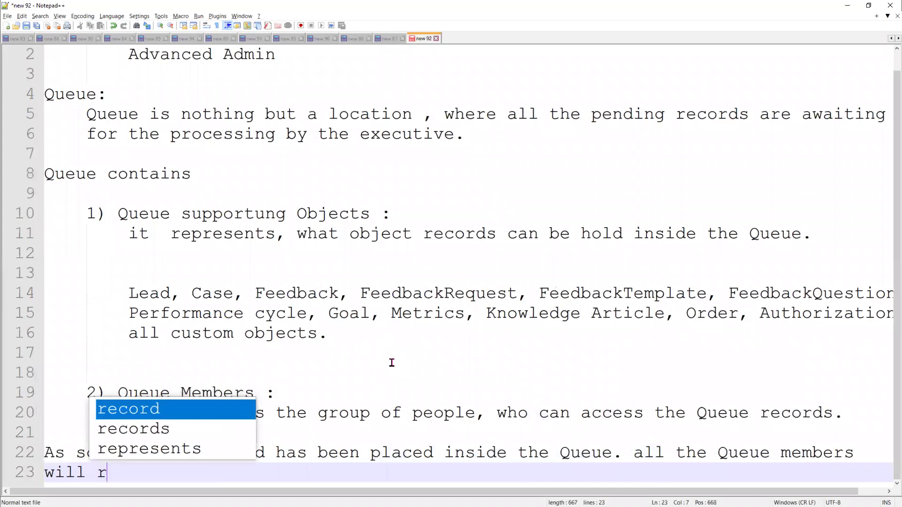
{"action": "type", "text": "ecie"}
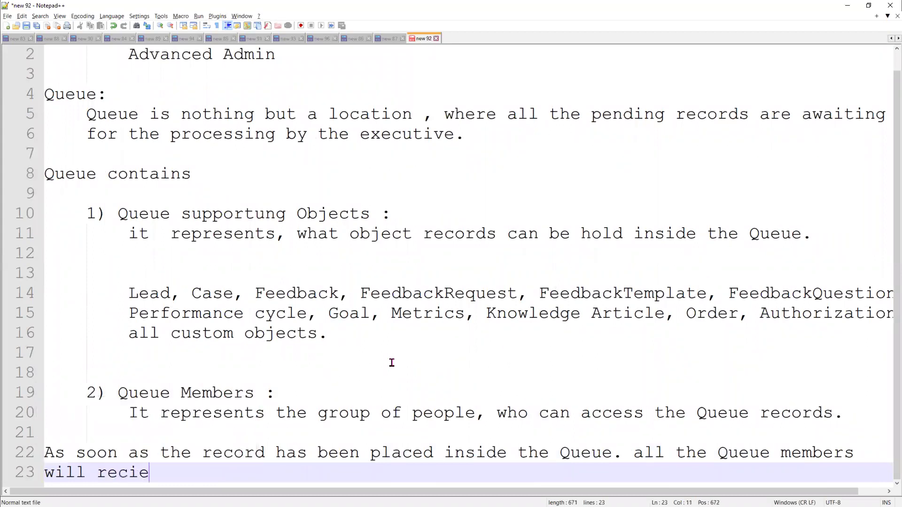
{"action": "type", "text": "ve an email "}
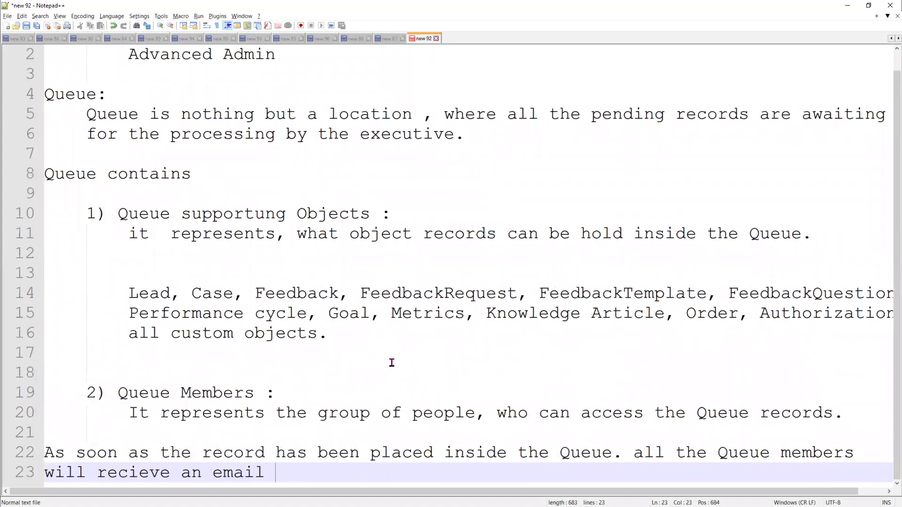
{"action": "type", "text": "alert."}
- Leave three blank lines below the email alert note and add "we can configure one/more Queue inside the organization."
{"action": "key", "text": "Return"}
{"action": "key", "text": "Return"}
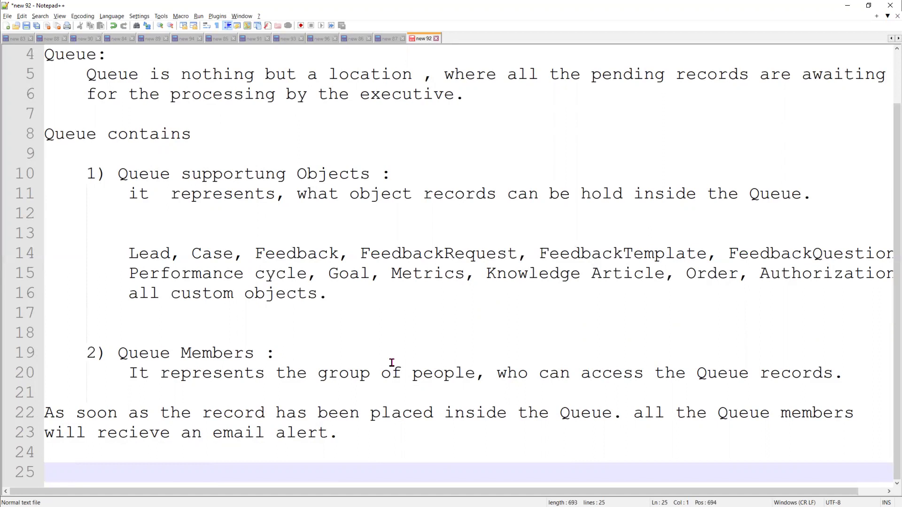
{"action": "key", "text": "Return"}
{"action": "key", "text": "Return"}
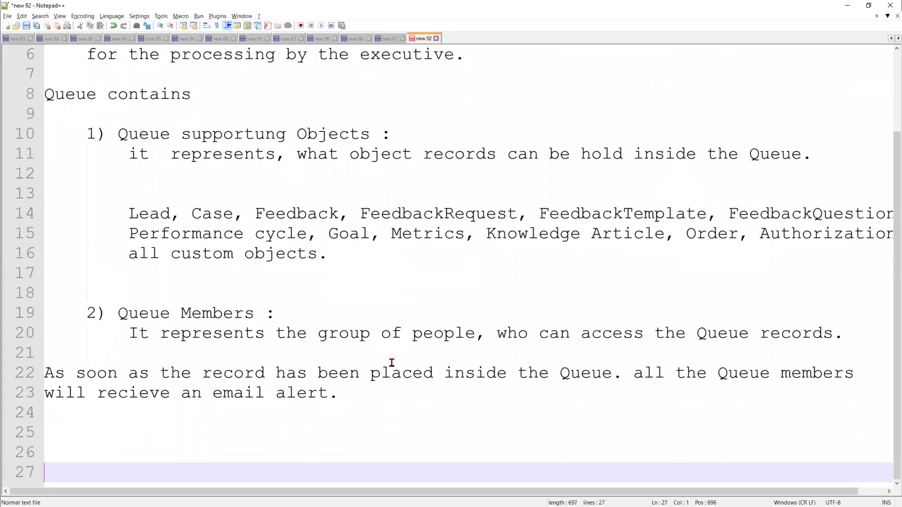
{"action": "type", "text": "we can configure one/mo"}
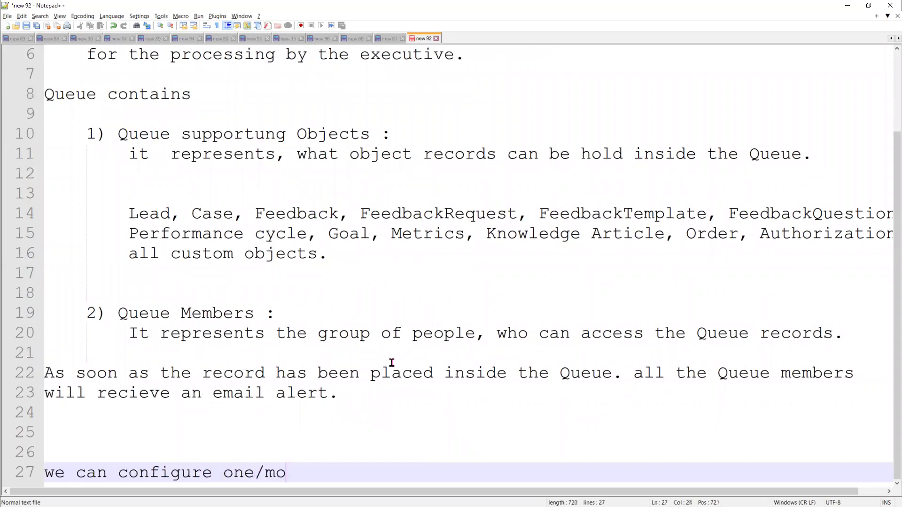
{"action": "type", "text": "re Queue"}
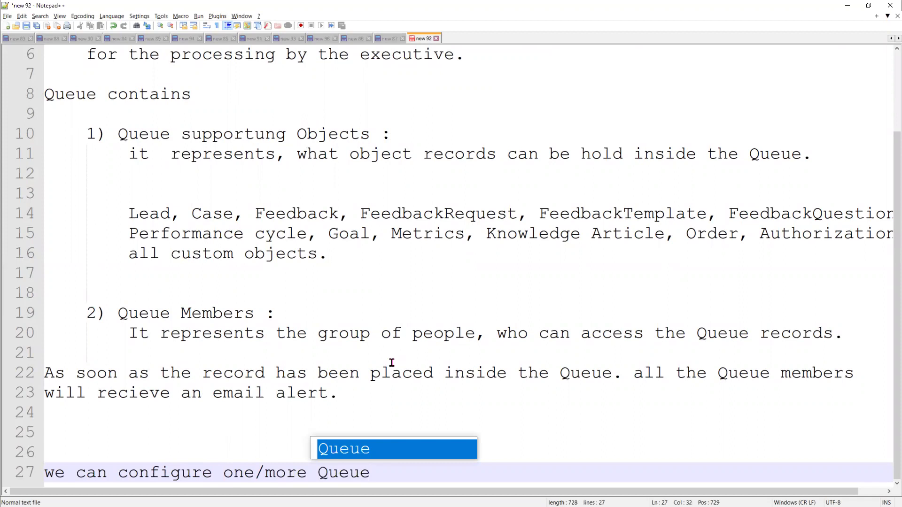
{"action": "type", "text": " inside t"}
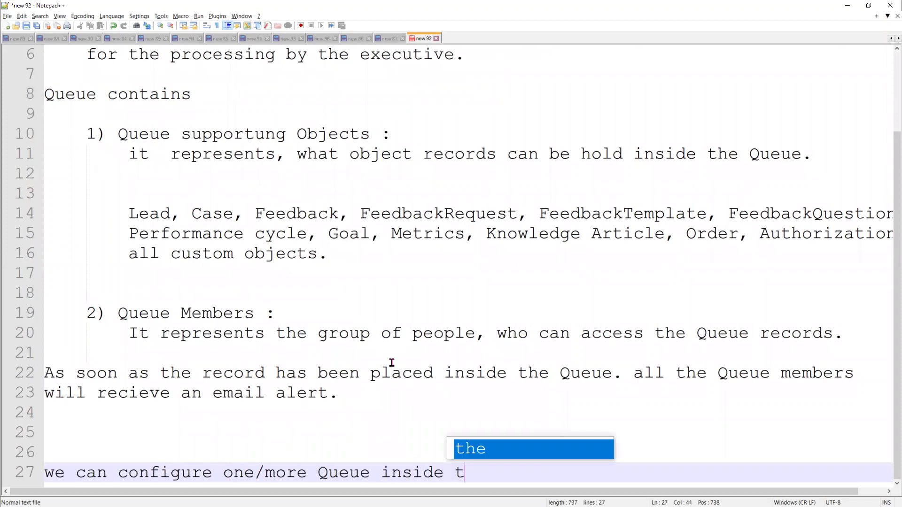
{"action": "type", "text": "he organi"}
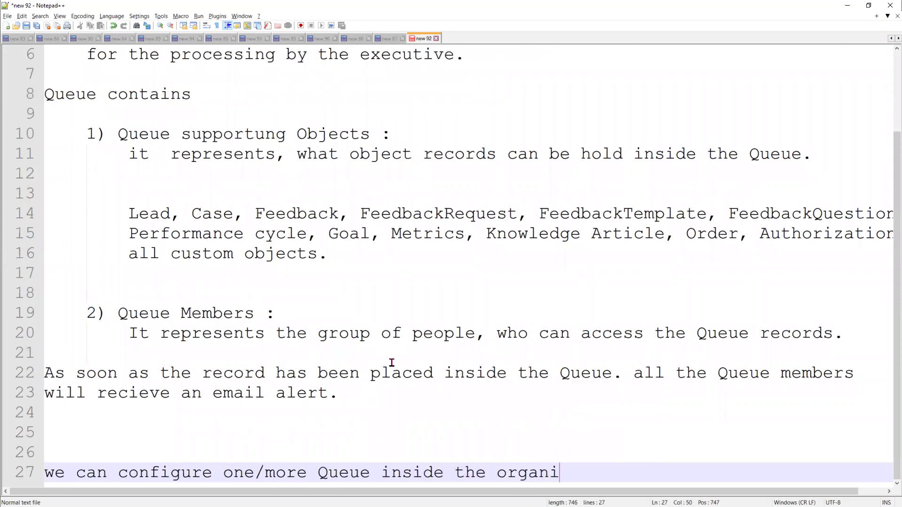
{"action": "type", "text": "zation."}
- Switch to Salesforce Setup in the browser, find "queue", open the Queues page and highlight the start of its description
{"action": "left_click", "coordinate": [847, 6]}
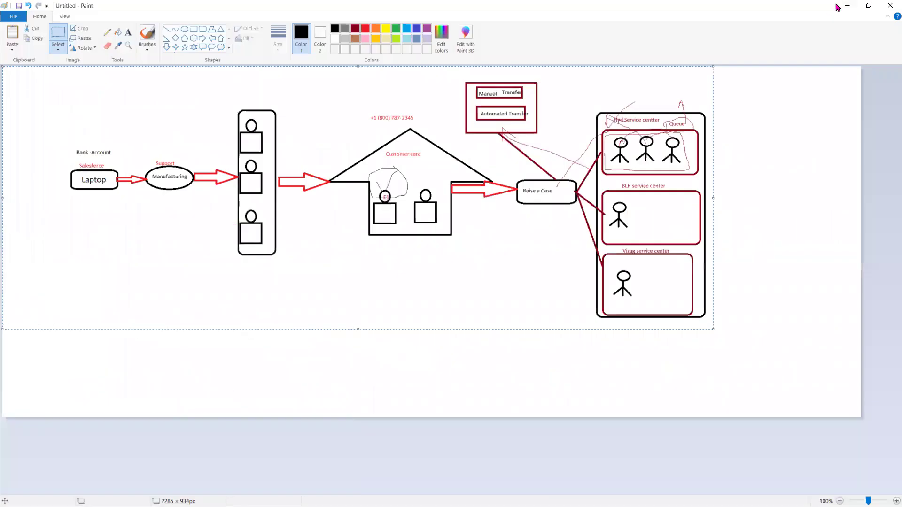
{"action": "left_click", "coordinate": [845, 6]}
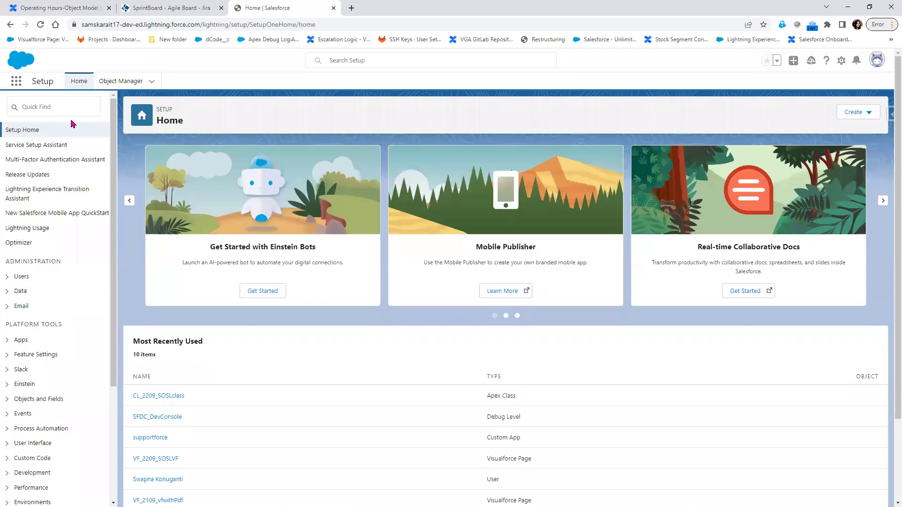
{"action": "left_click", "coordinate": [68, 102]}
{"action": "type", "text": "queue"}
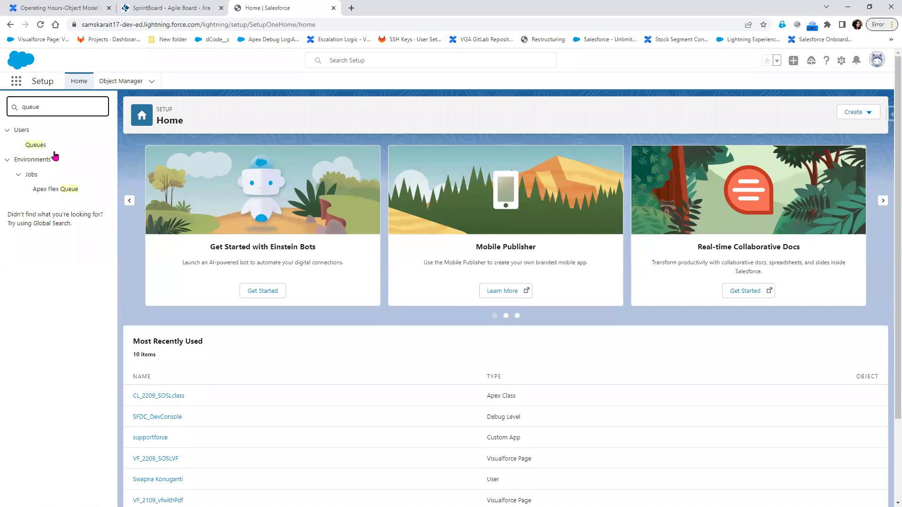
{"action": "left_click", "coordinate": [37, 145]}
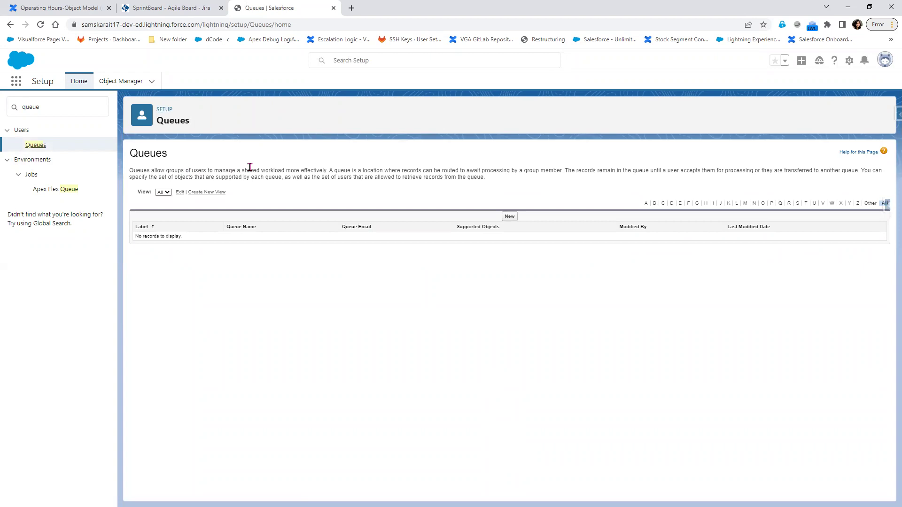
{"action": "left_click_drag", "start_coordinate": [236, 170], "coordinate": [134, 170]}
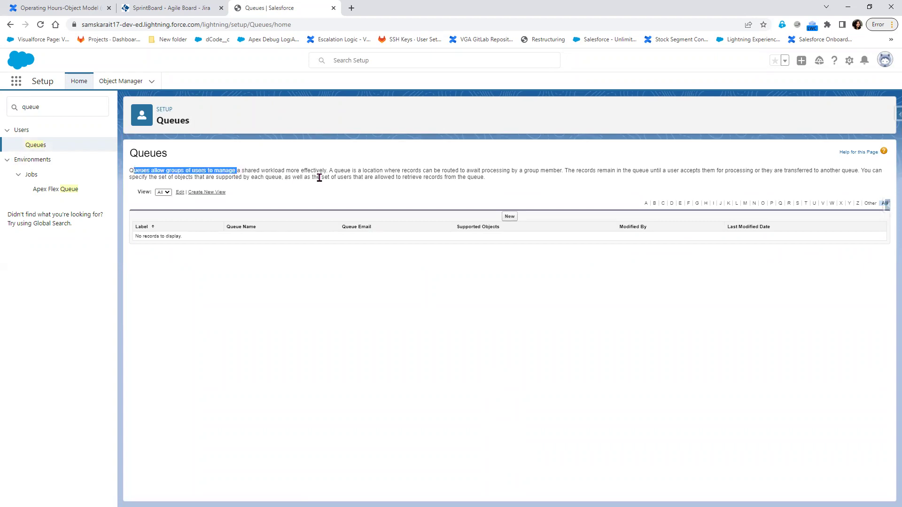
- Highlight the first sentence of the Queues description and start creating a new queue
{"action": "left_click_drag", "start_coordinate": [330, 169], "coordinate": [129, 170]}
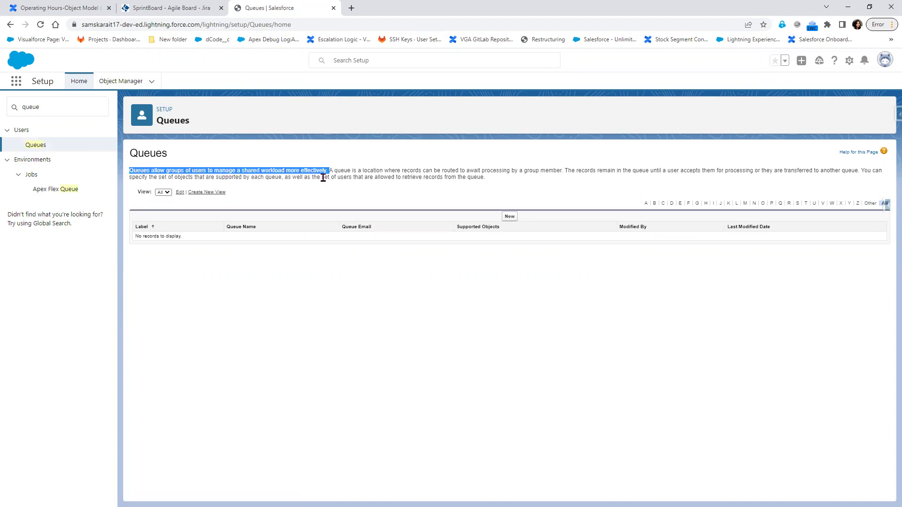
{"action": "left_click", "coordinate": [303, 195]}
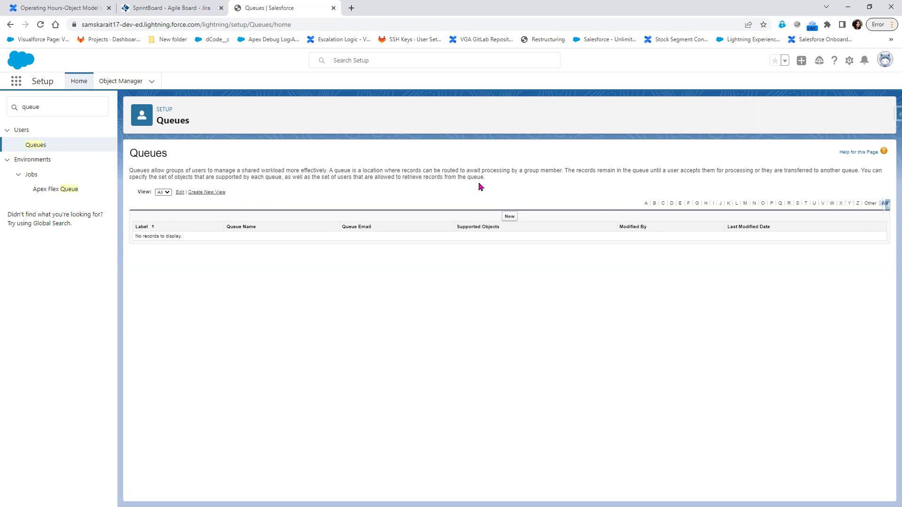
{"action": "left_click", "coordinate": [510, 217]}
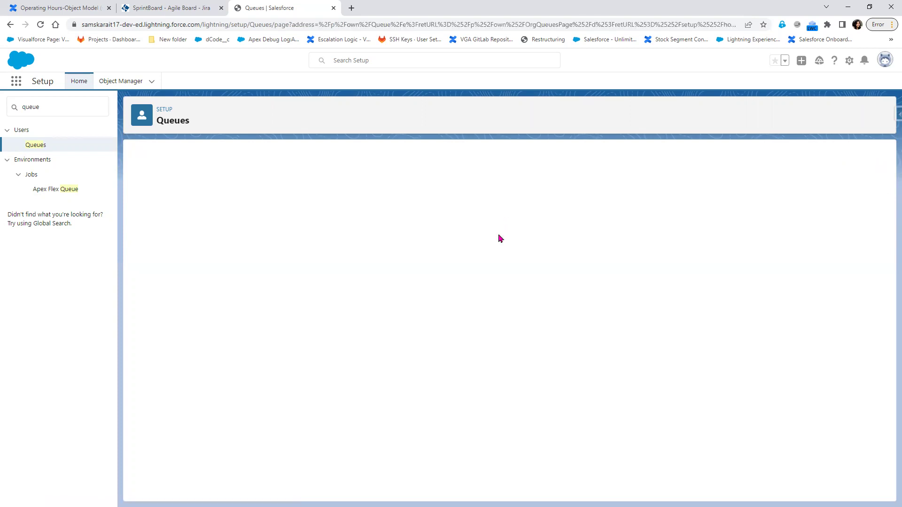
- Switch to the Notepad++ notes and add the heading "Requirement :" after three blank lines at the end
{"action": "key", "text": "alt+Tab"}
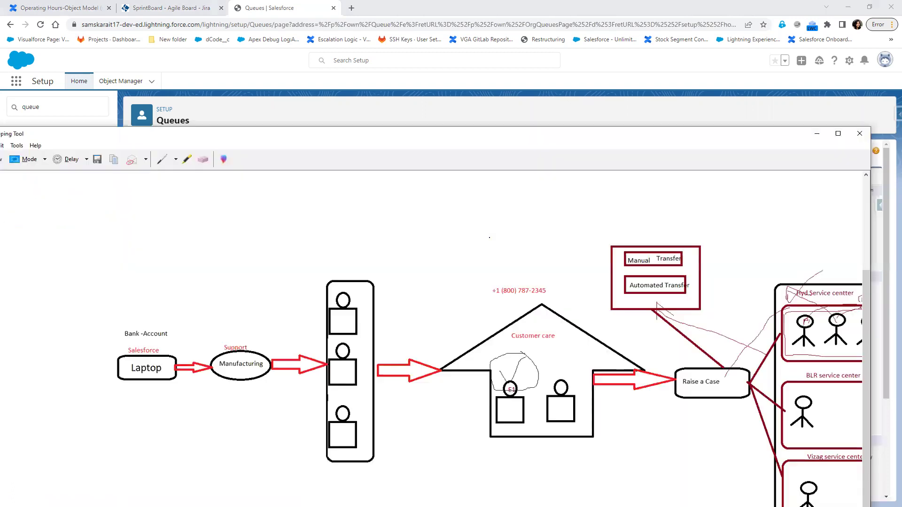
{"action": "key", "text": "alt+Tab"}
{"action": "key", "text": "alt+Tab"}
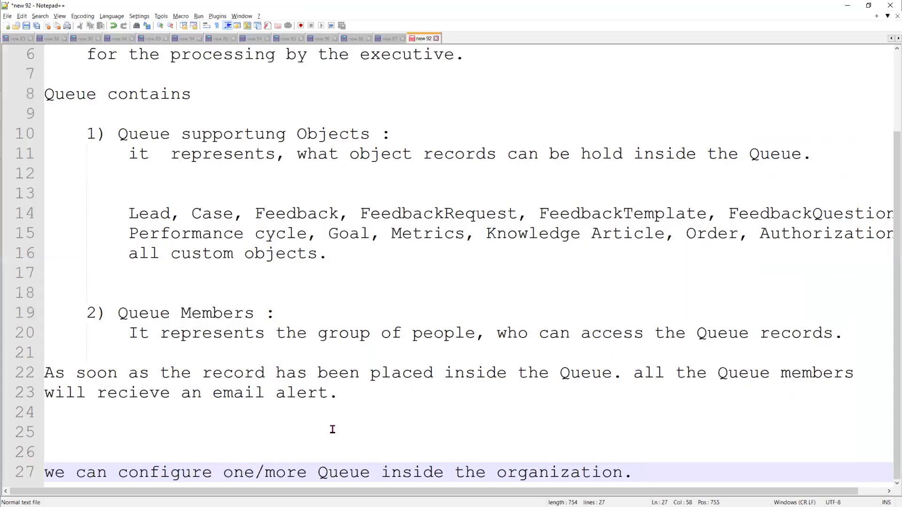
{"action": "key", "text": "Return"}
{"action": "key", "text": "Return"}
{"action": "key", "text": "Return"}
{"action": "key", "text": "Return"}
{"action": "type", "text": "Requirement :"}
{"action": "key", "text": "Return"}
{"action": "key", "text": "Return"}
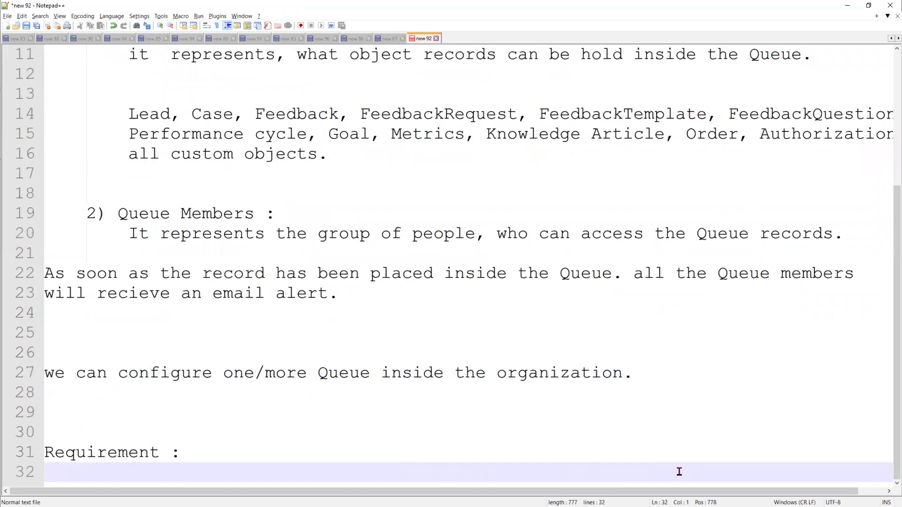
- Leave a blank line below the Requirement heading and begin the requirement with "Configure a Queue" and an empty pair of quotation marks
{"action": "type", "text": "Conf"}
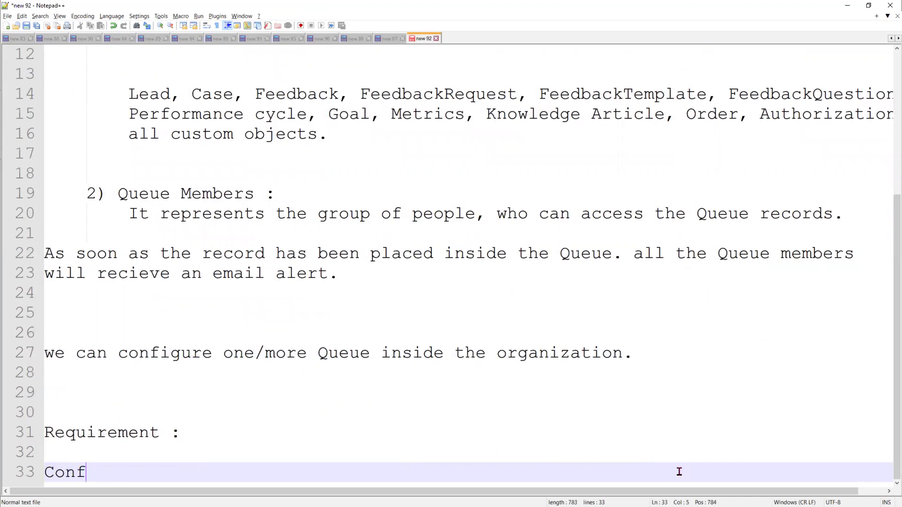
{"action": "type", "text": "igure a"}
{"action": "key", "text": "BackSpace"}
{"action": "key", "text": "BackSpace"}
{"action": "key", "text": "BackSpace"}
{"action": "key", "text": "BackSpace"}
{"action": "type", "text": "re"}
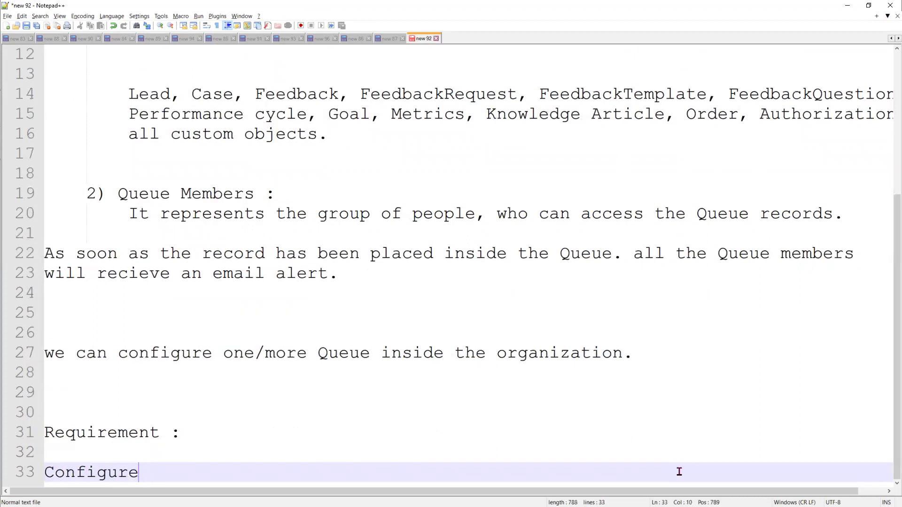
{"action": "type", "text": " a Queue \"\""}
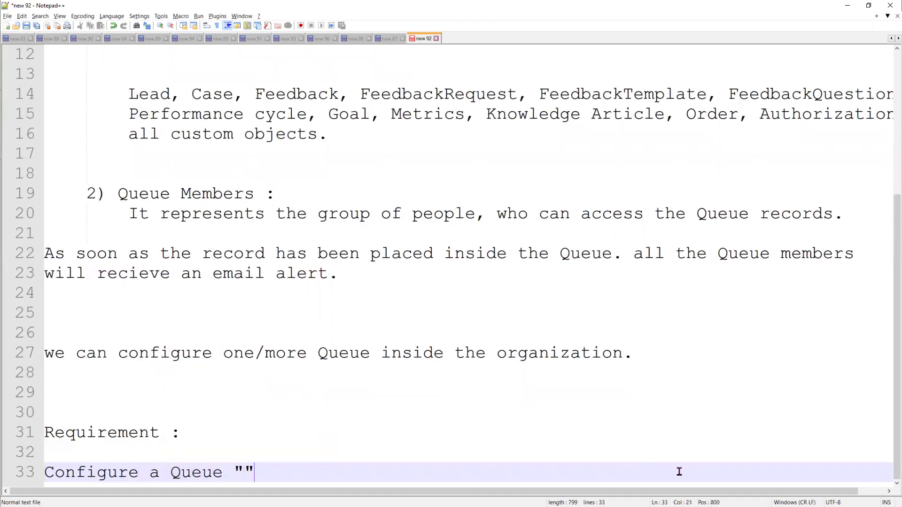
- Fill the quotation marks in the requirement with the queue name "Hyderad sales Queue"
{"action": "key", "text": "Left"}
{"action": "type", "text": "Hyderan"}
{"action": "type", "text": "ase"}
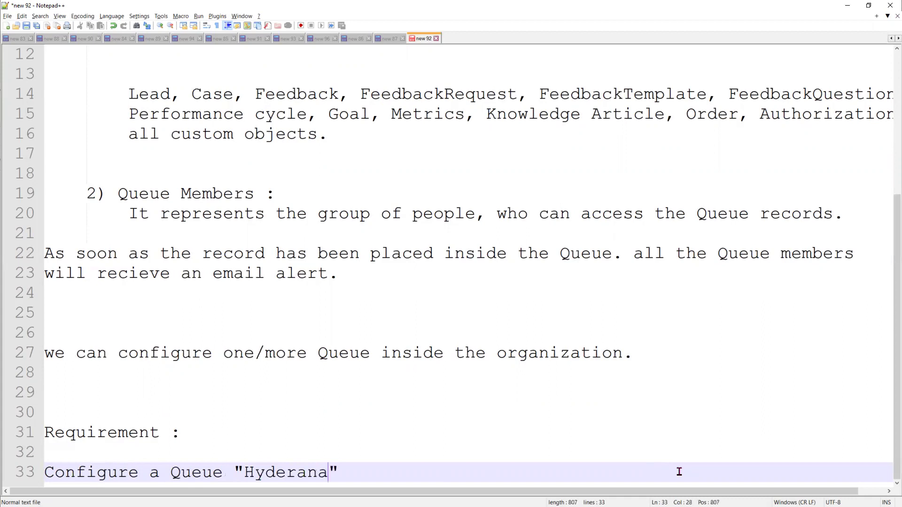
{"action": "key", "text": "BackSpace"}
{"action": "key", "text": "BackSpace"}
{"action": "key", "text": "BackSpace"}
{"action": "key", "text": "BackSpace"}
{"action": "type", "text": "dsa"}
{"action": "key", "text": "BackSpace"}
{"action": "key", "text": "BackSpace"}
{"action": "type", "text": "sales "}
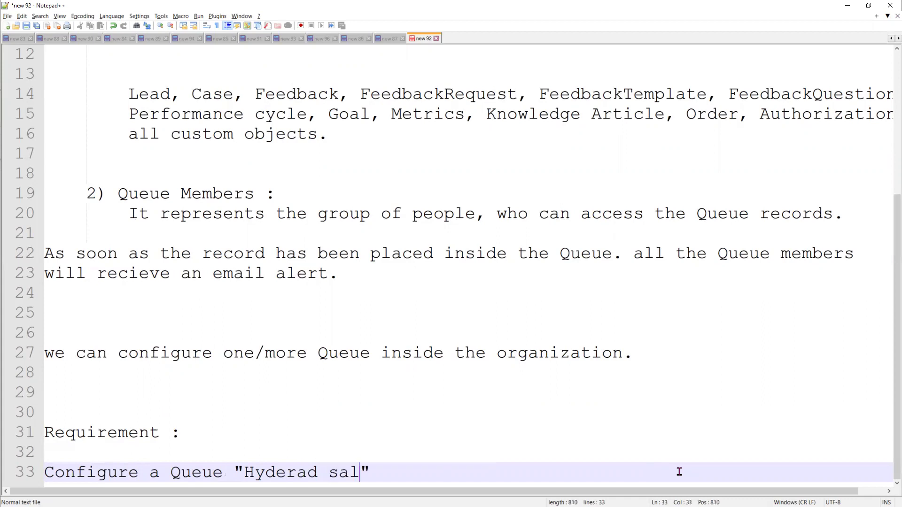
{"action": "type", "text": "Queue"}
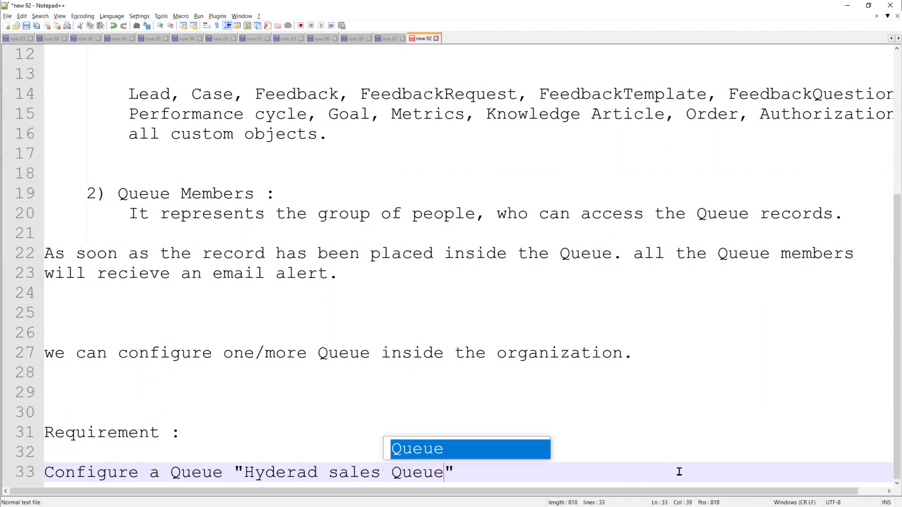
{"action": "type", "text": "\""}
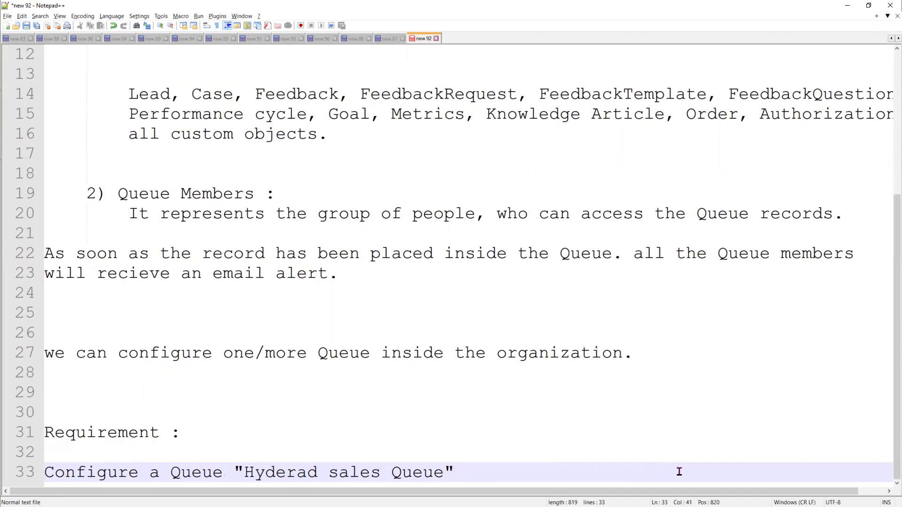
- Continue the requirement line with "by adding the Lead Object as supporting Object"
{"action": "type", "text": " by adding the Lea"}
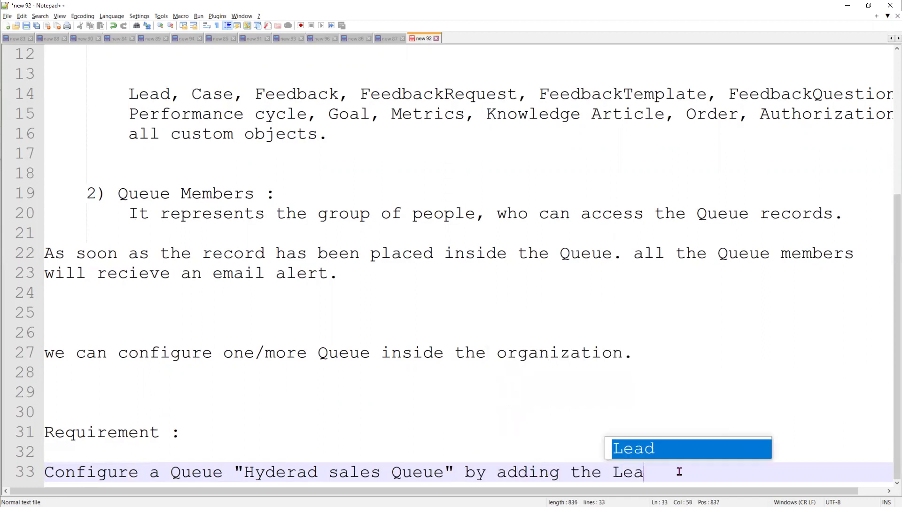
{"action": "type", "text": "d Obj"}
{"action": "type", "text": "t"}
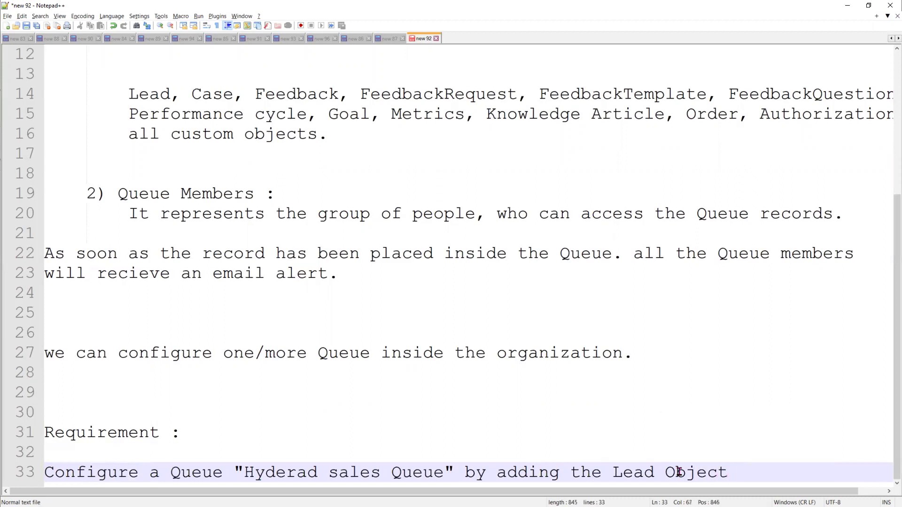
{"action": "type", "text": " as su"}
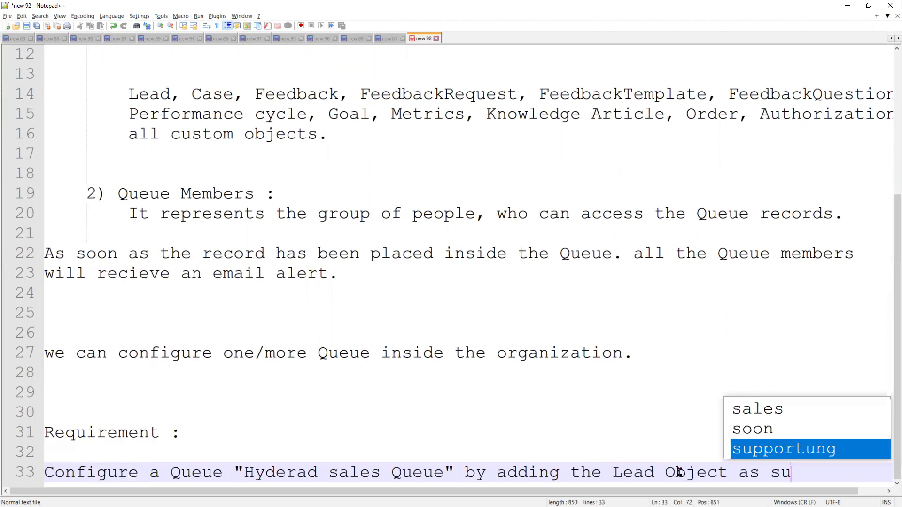
{"action": "type", "text": "pporting Object"}
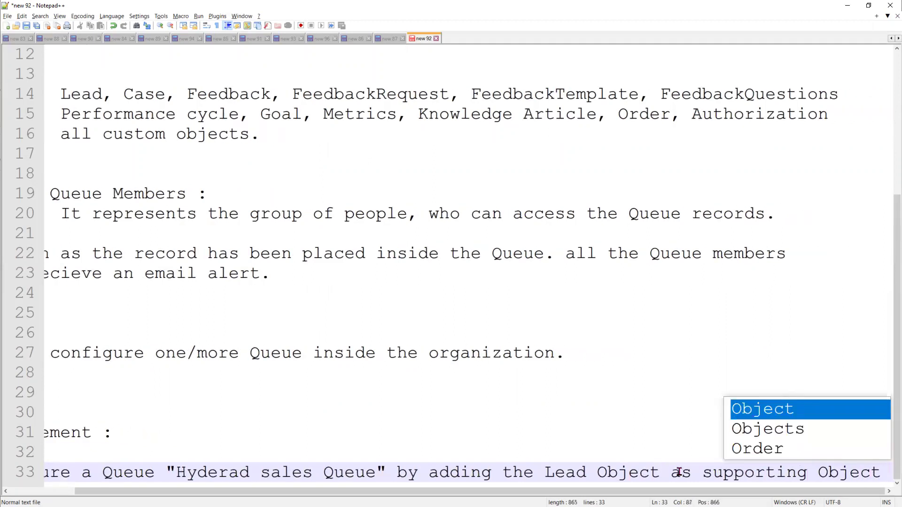
{"action": "key", "text": "Return"}
- Finish the requirement on a new line with 'and "Development user" as the Queue member.' and add blank lines below it
{"action": "key", "text": "Return"}
{"action": "type", "text": "and "}
{"action": "type", "text": "\""}
{"action": "type", "text": "Developmen"}
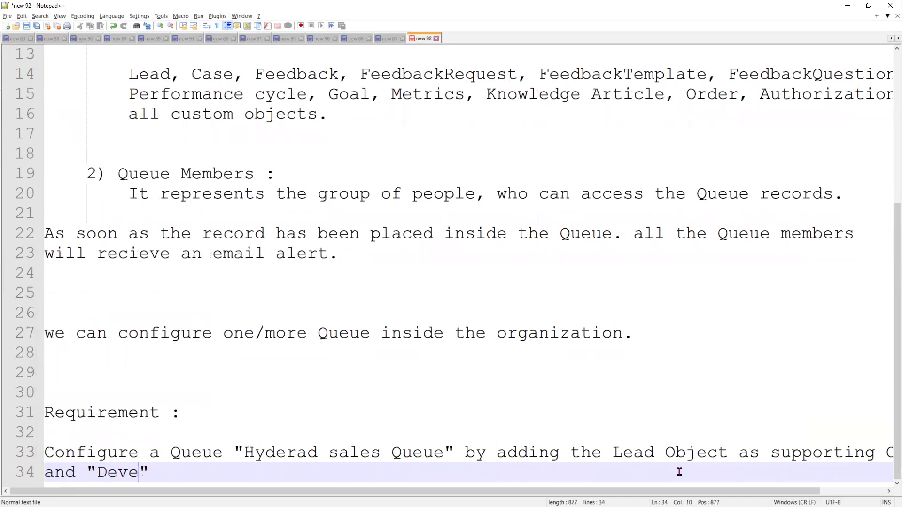
{"action": "type", "text": "t user\" "}
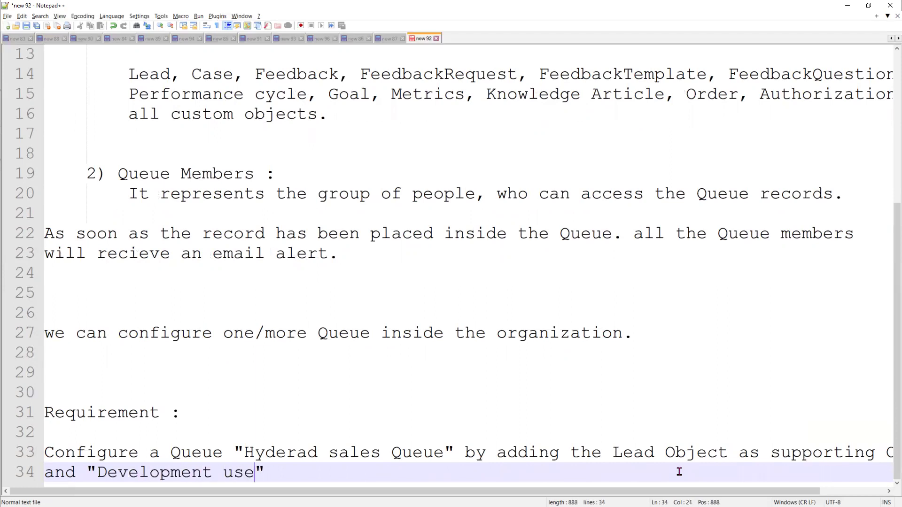
{"action": "type", "text": "as t"}
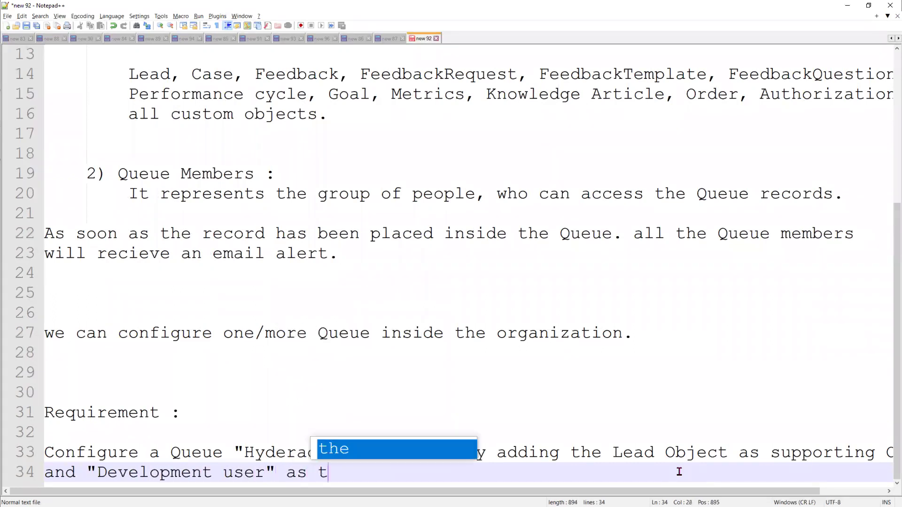
{"action": "type", "text": "he Queue m"}
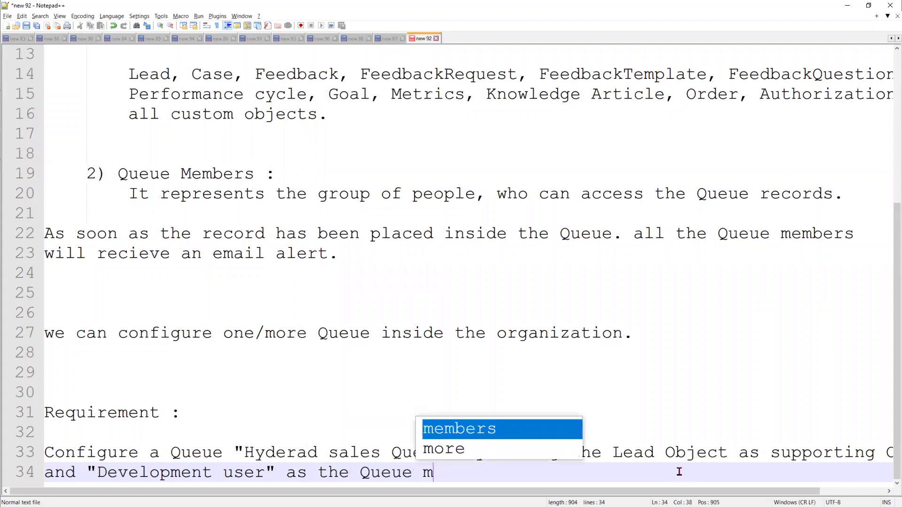
{"action": "type", "text": "embers"}
{"action": "key", "text": "BackSpace"}
{"action": "type", "text": "."}
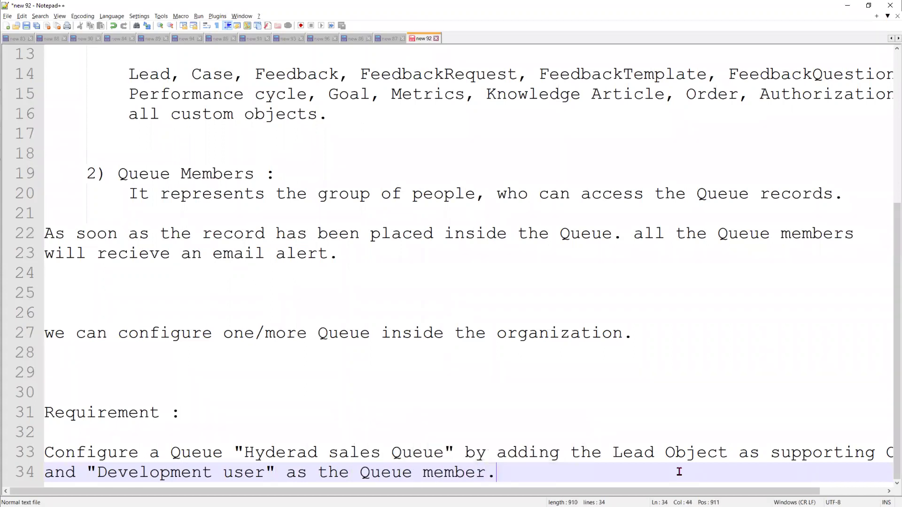
{"action": "key", "text": "Return"}
{"action": "key", "text": "Return"}
{"action": "key", "text": "Return"}
- Switch to the New Queue form in Salesforce and set the label to "Hyderabad Sales Queue" with queue name "Hyderabad_Sales_Queue"
{"action": "key", "text": "alt+Tab"}
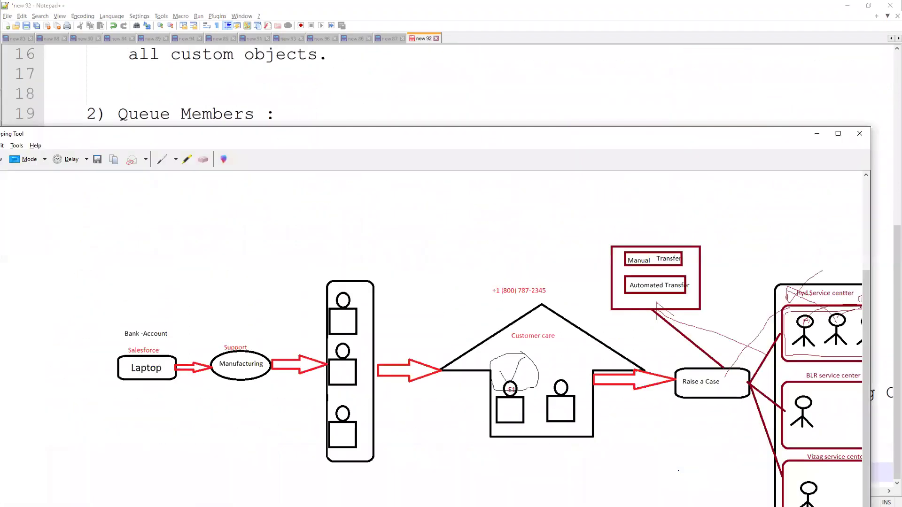
{"action": "key", "text": "alt+Tab"}
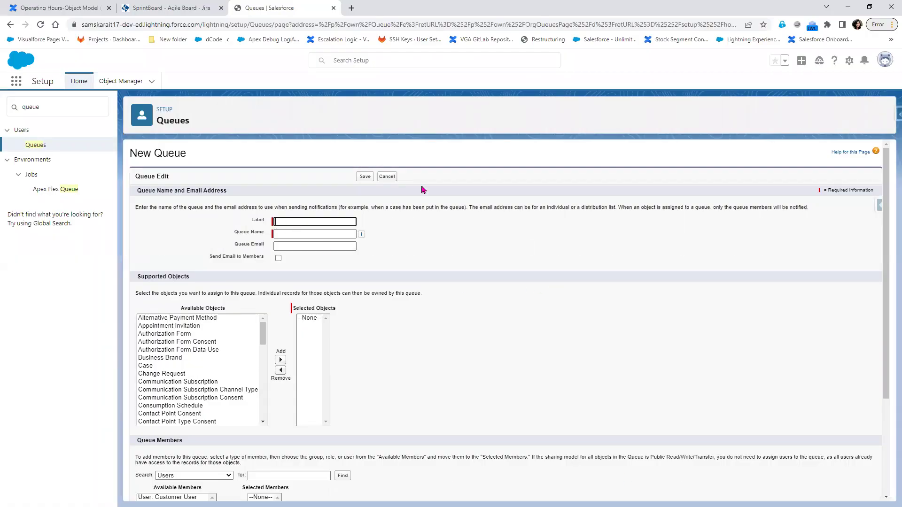
{"action": "type", "text": "Hy"}
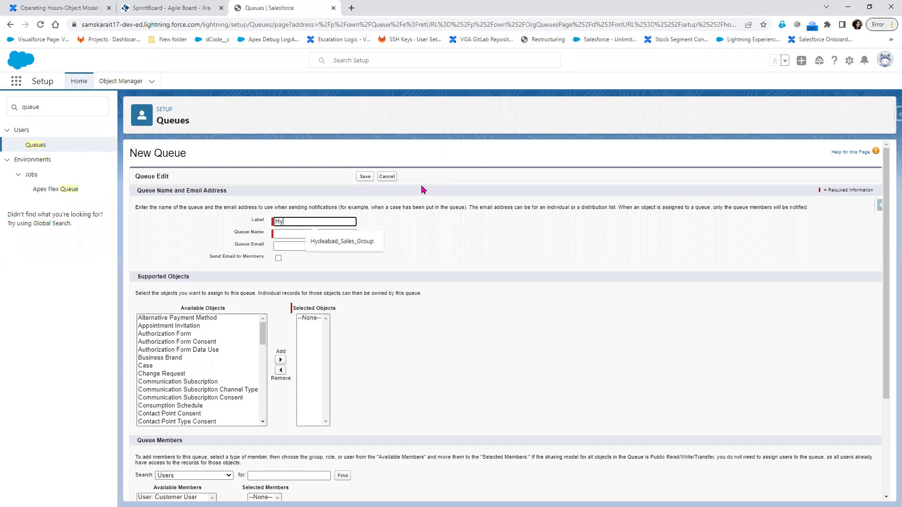
{"action": "key", "text": "Return"}
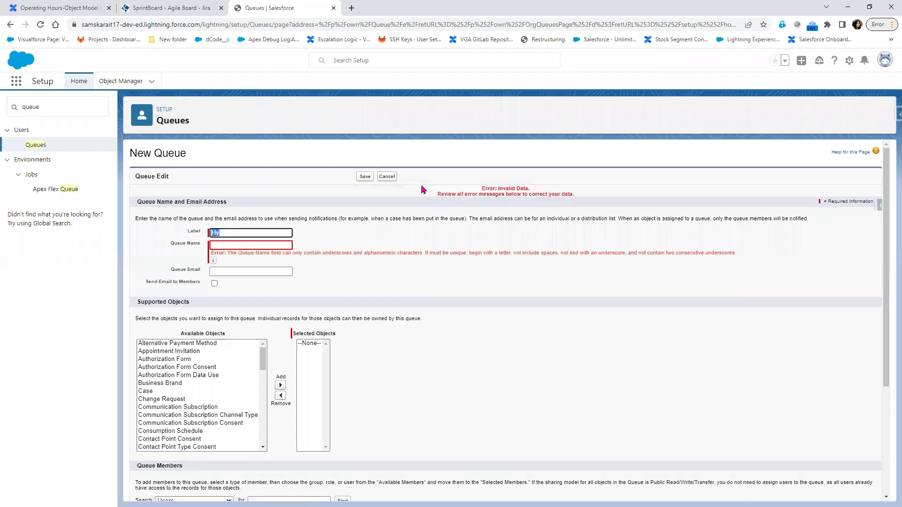
{"action": "left_click", "coordinate": [242, 233]}
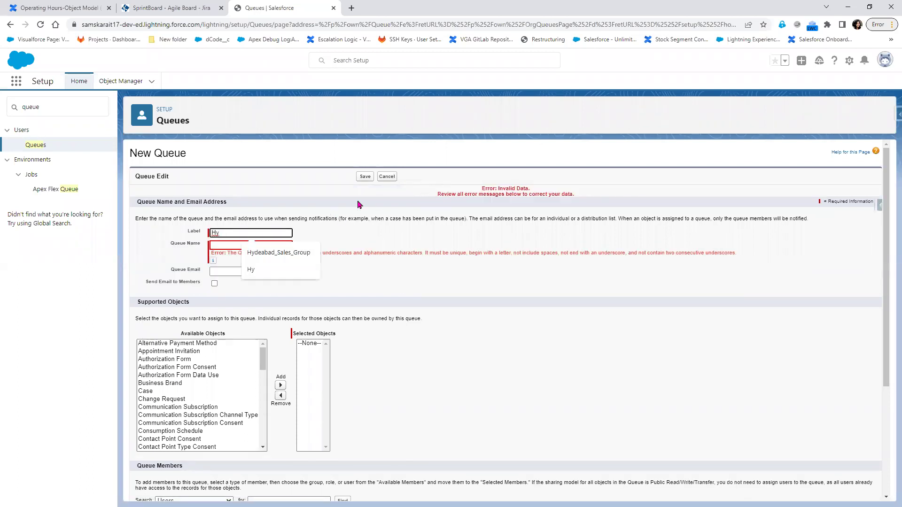
{"action": "type", "text": "deraba"}
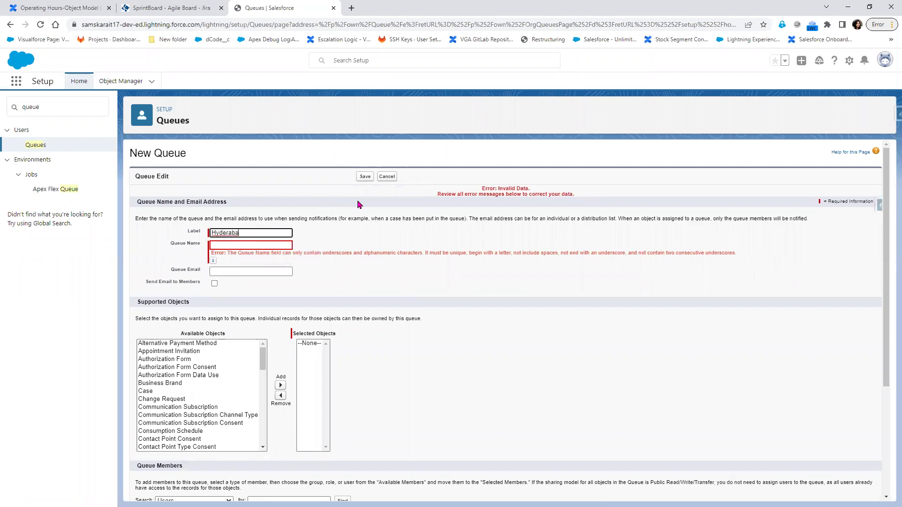
{"action": "type", "text": "d Sales Queue"}
{"action": "left_click", "coordinate": [337, 261]}
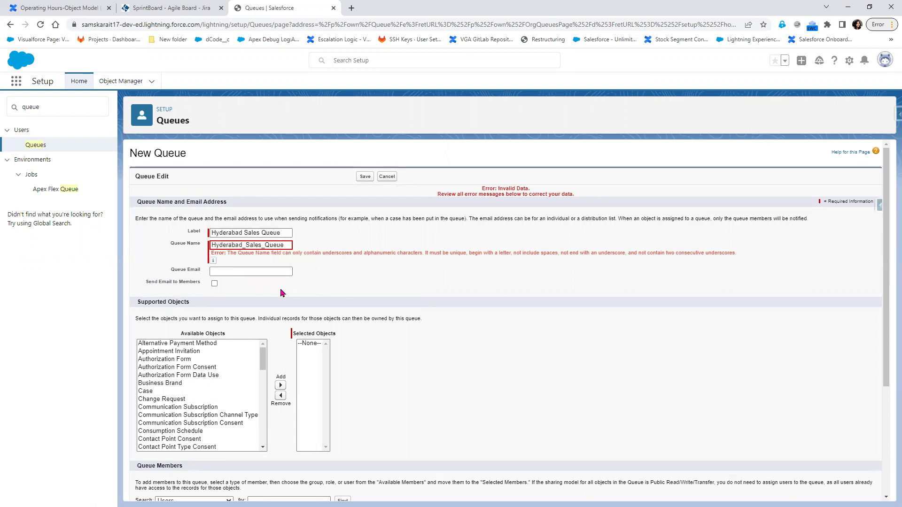
- Highlight the Queue Email field label and view the supported objects and queue members sections of the New Queue form
{"action": "left_click_drag", "start_coordinate": [167, 269], "coordinate": [200, 277]}
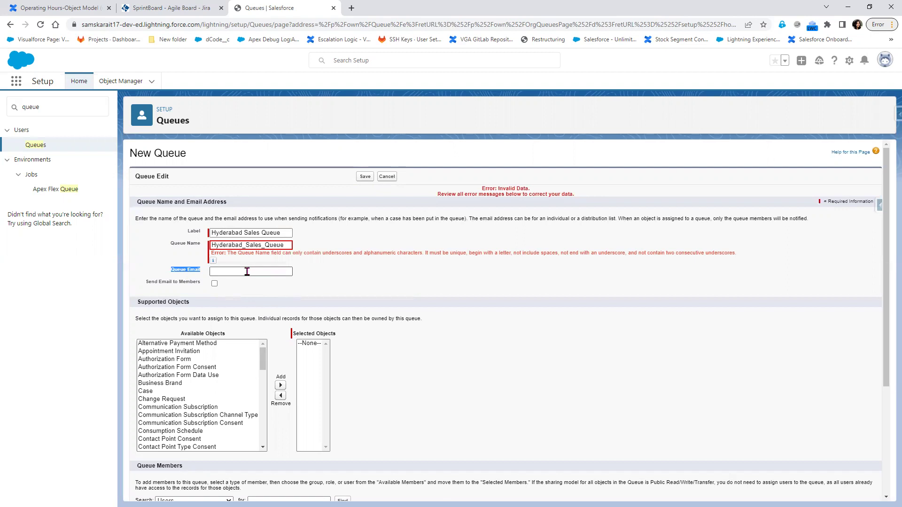
{"action": "scroll", "coordinate": [247, 272], "scroll_direction": "down", "scroll_amount": 1}
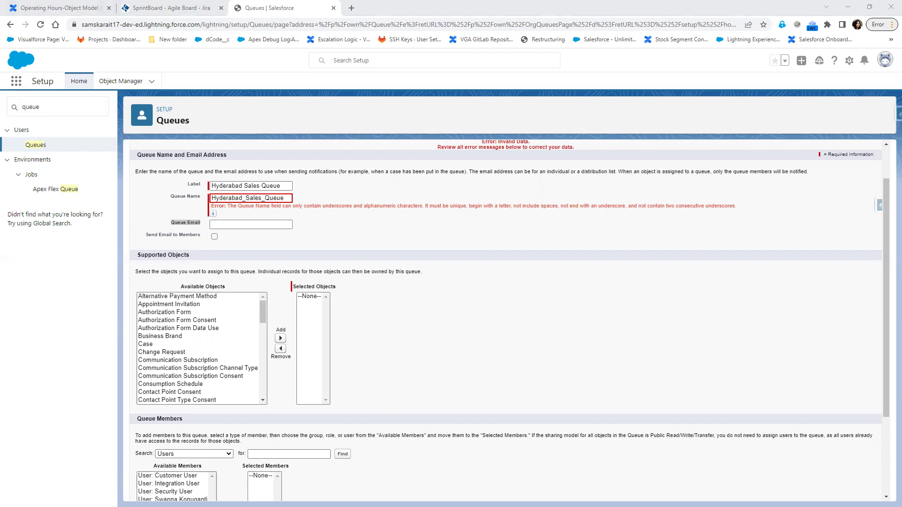
{"action": "key", "text": "alt+Tab"}
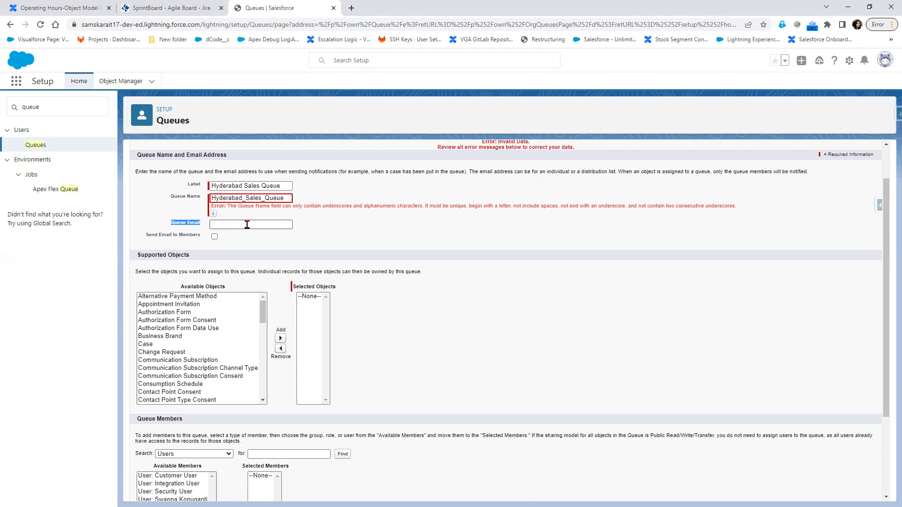
- Search Google for yopmail in a new browser tab, then open the prefilled disposable inbox on the YOPmail site
{"action": "left_click", "coordinate": [351, 8]}
{"action": "type", "text": "go"}
{"action": "key", "text": "Return"}
{"action": "type", "text": "yop"}
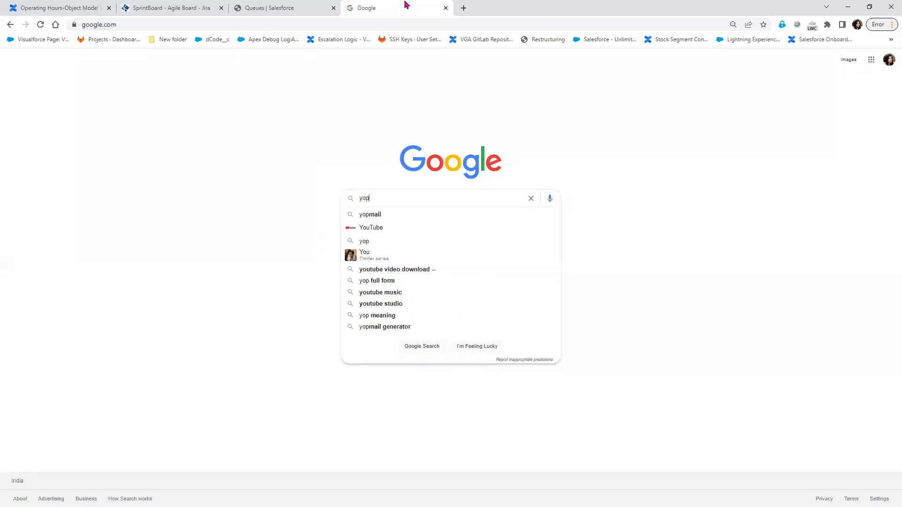
{"action": "key", "text": "Down"}
{"action": "key", "text": "Return"}
{"action": "left_click", "coordinate": [193, 132]}
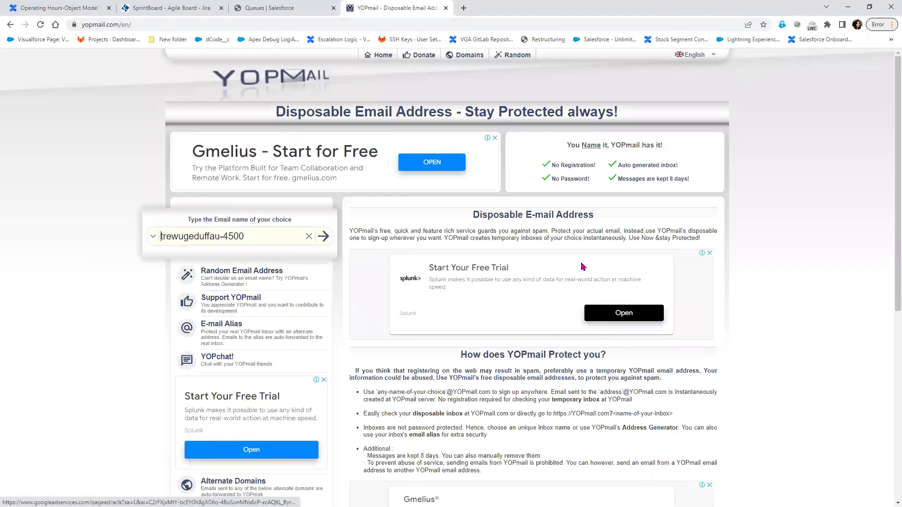
{"action": "left_click", "coordinate": [323, 236]}
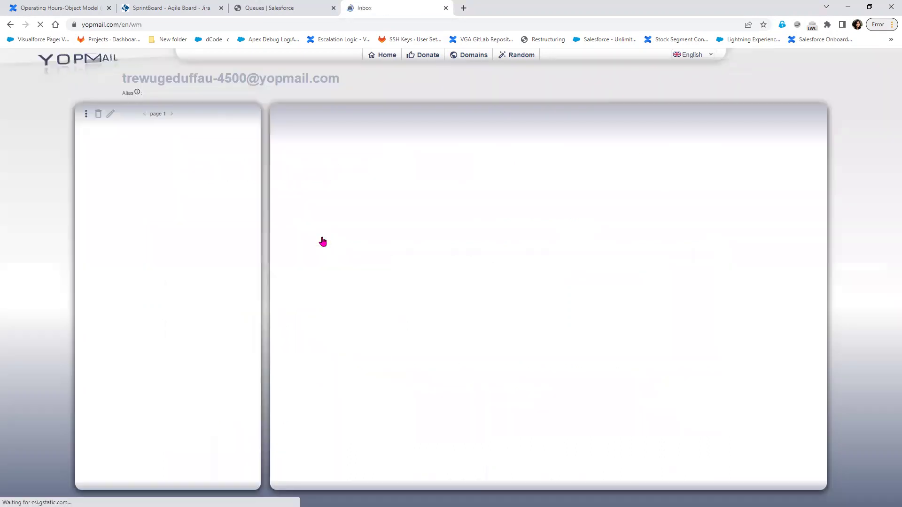
- Delete the message in the YOPmail inbox and copy the inbox's e-mail address
{"action": "left_click", "coordinate": [85, 149]}
{"action": "left_click", "coordinate": [98, 114]}
{"action": "left_click_drag", "start_coordinate": [341, 79], "coordinate": [122, 79]}
{"action": "key", "text": "ctrl+c"}
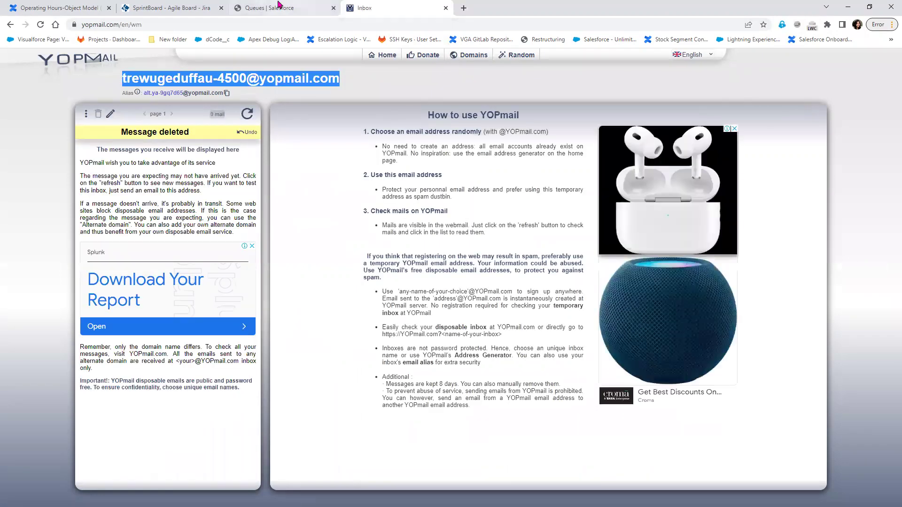
- Switch to the New Queue form in Salesforce and enter the copied inbox address as the Queue Email
{"action": "left_click", "coordinate": [278, 8]}
{"action": "left_click", "coordinate": [243, 224]}
{"action": "key", "text": "ctrl+v"}
{"action": "left_click", "coordinate": [431, 248]}
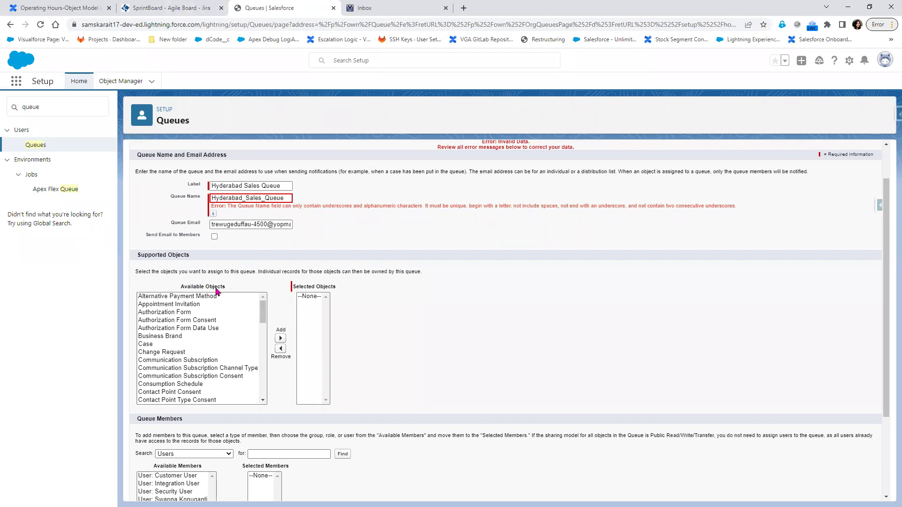
- Highlight Lead in the Notepad++ requirement, and select Lead among the available objects in the Salesforce queue form
{"action": "scroll", "coordinate": [425, 343], "scroll_direction": "down", "scroll_amount": 2}
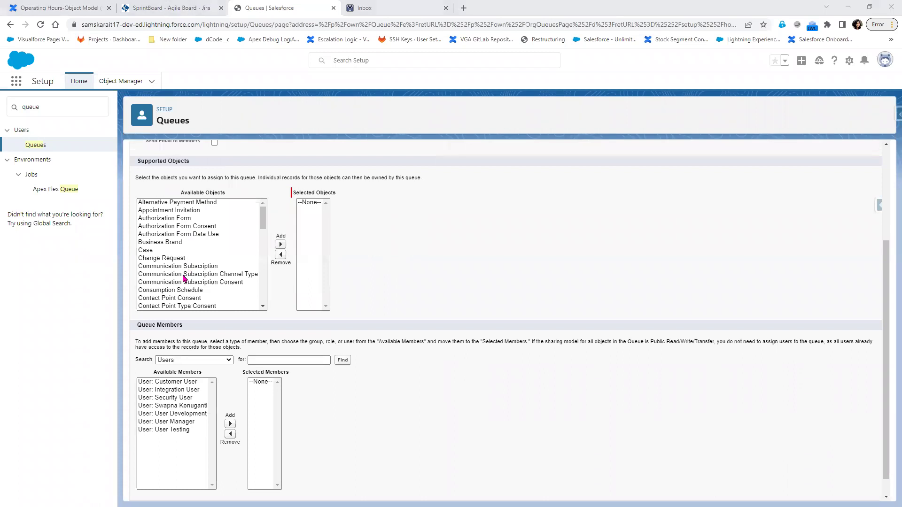
{"action": "key", "text": "alt+Tab"}
{"action": "double_click", "coordinate": [643, 394]}
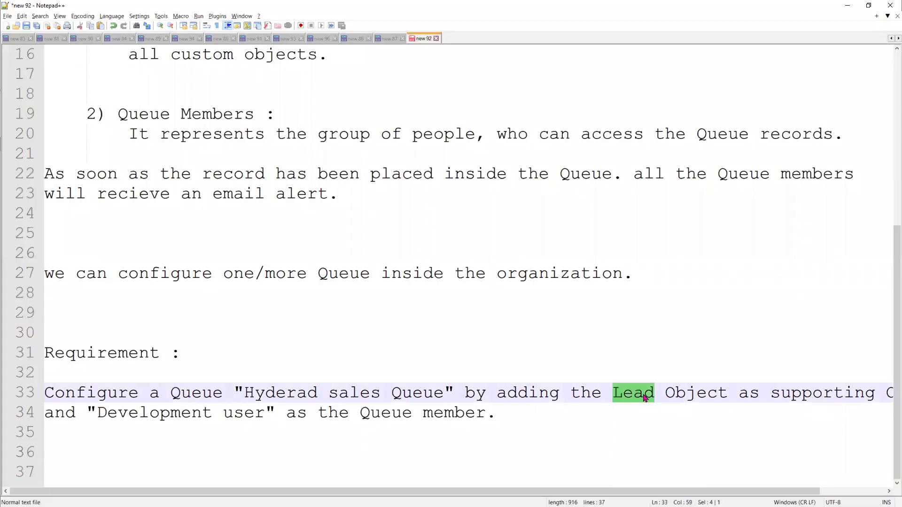
{"action": "key", "text": "alt+Tab"}
{"action": "scroll", "coordinate": [150, 279], "scroll_direction": "down", "scroll_amount": 3}
{"action": "scroll", "coordinate": [162, 300], "scroll_direction": "down", "scroll_amount": 4}
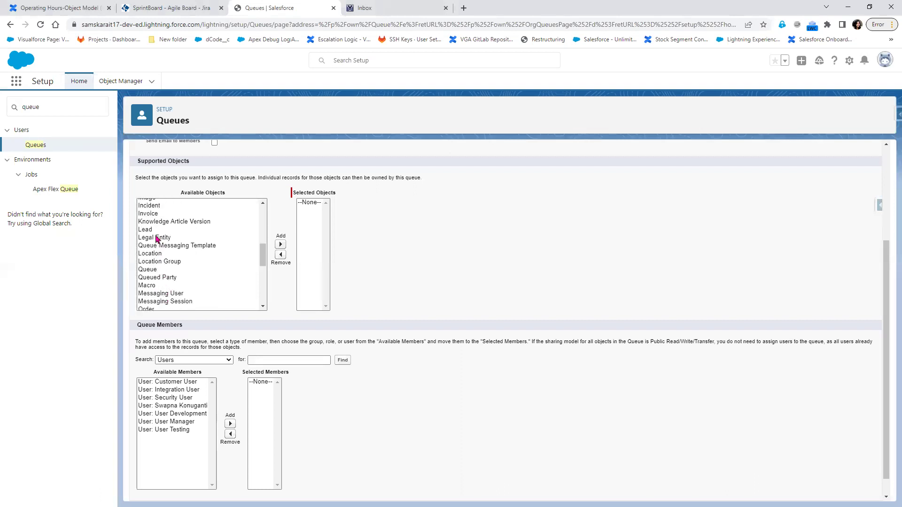
{"action": "left_click", "coordinate": [157, 239]}
- Look through the whole list of available objects under Supported Objects, from the first entry to the last
{"action": "scroll", "coordinate": [202, 296], "scroll_direction": "up", "scroll_amount": 5}
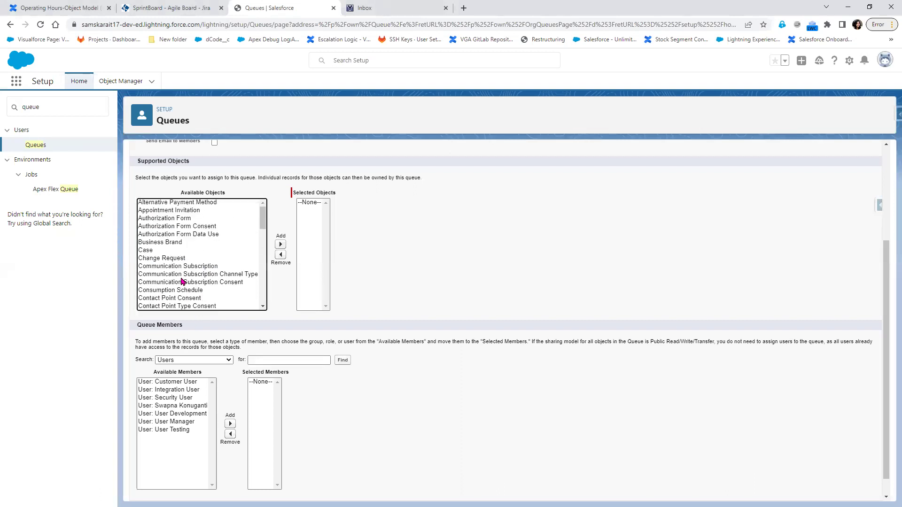
{"action": "scroll", "coordinate": [190, 301], "scroll_direction": "down", "scroll_amount": 4}
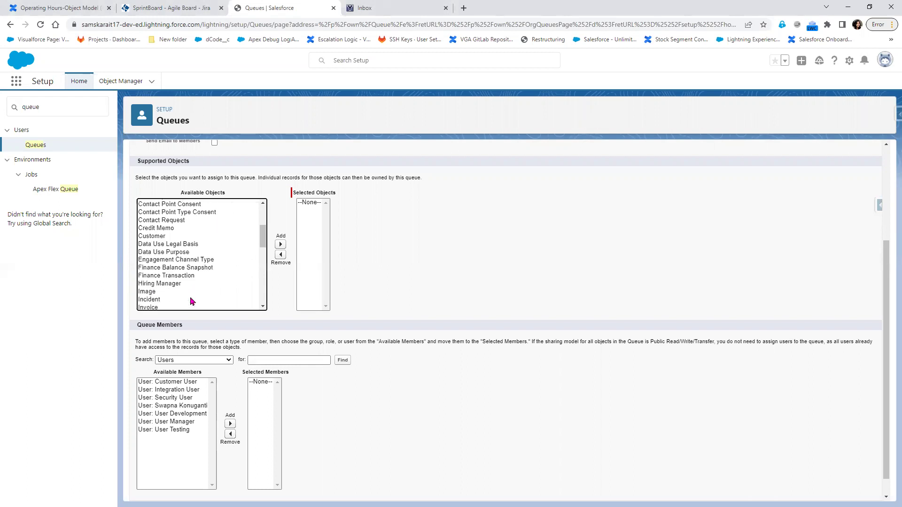
{"action": "scroll", "coordinate": [191, 301], "scroll_direction": "down", "scroll_amount": 2}
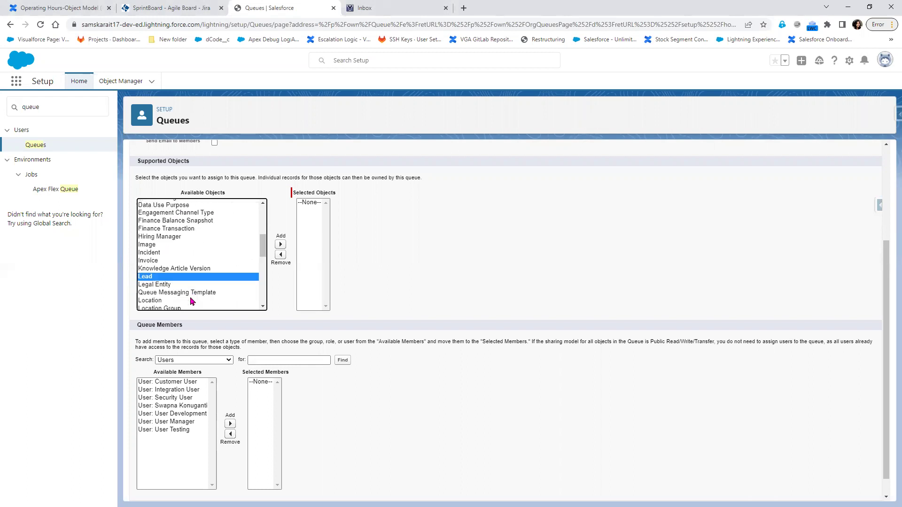
{"action": "left_click", "coordinate": [191, 270]}
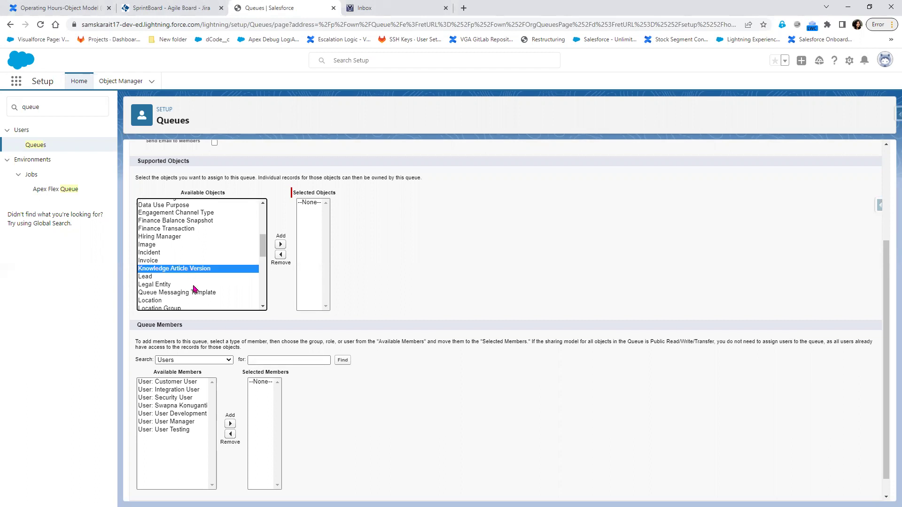
{"action": "scroll", "coordinate": [194, 289], "scroll_direction": "up", "scroll_amount": 2}
{"action": "scroll", "coordinate": [194, 289], "scroll_direction": "up", "scroll_amount": 2}
{"action": "scroll", "coordinate": [194, 289], "scroll_direction": "down", "scroll_amount": 2}
{"action": "scroll", "coordinate": [194, 289], "scroll_direction": "down", "scroll_amount": 10}
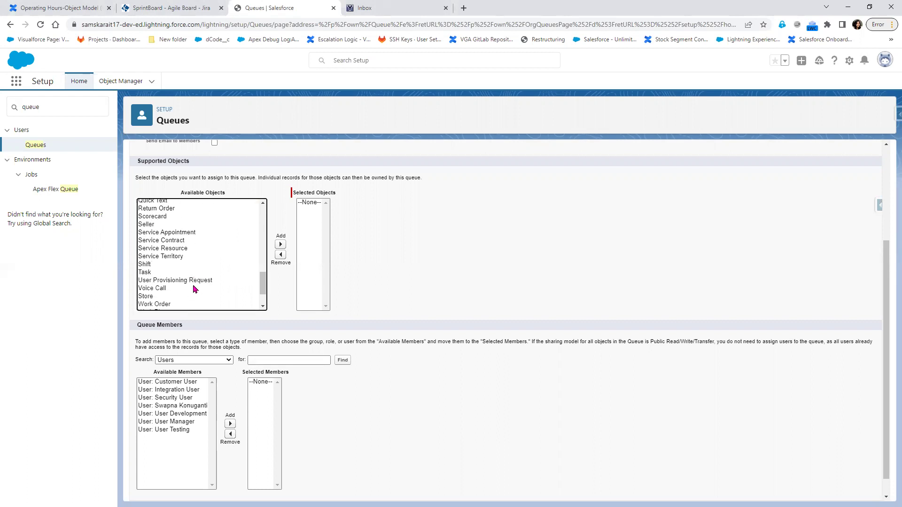
{"action": "scroll", "coordinate": [194, 289], "scroll_direction": "down", "scroll_amount": 2}
{"action": "scroll", "coordinate": [194, 289], "scroll_direction": "down", "scroll_amount": 1}
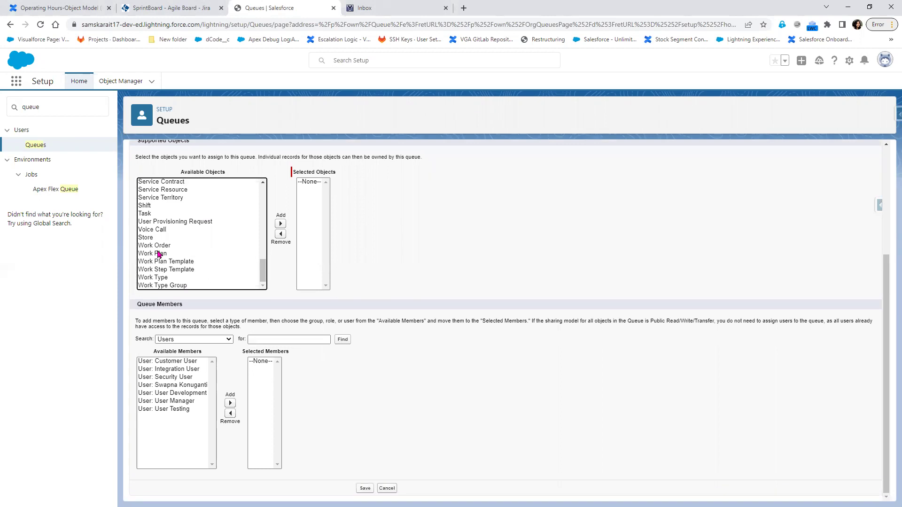
- Review the available objects from the last entry back to the first, highlighting Finance Balance Snapshot on the way
{"action": "scroll", "coordinate": [175, 257], "scroll_direction": "up", "scroll_amount": 2}
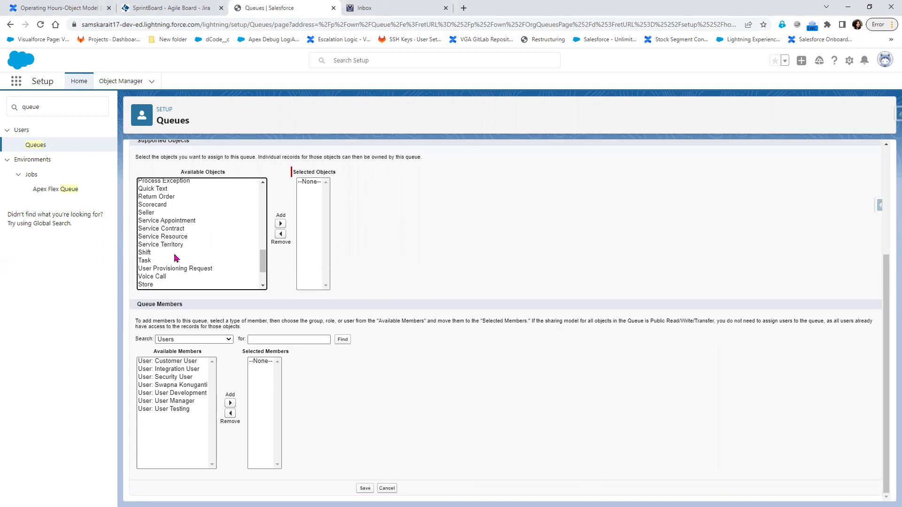
{"action": "scroll", "coordinate": [176, 257], "scroll_direction": "up", "scroll_amount": 4}
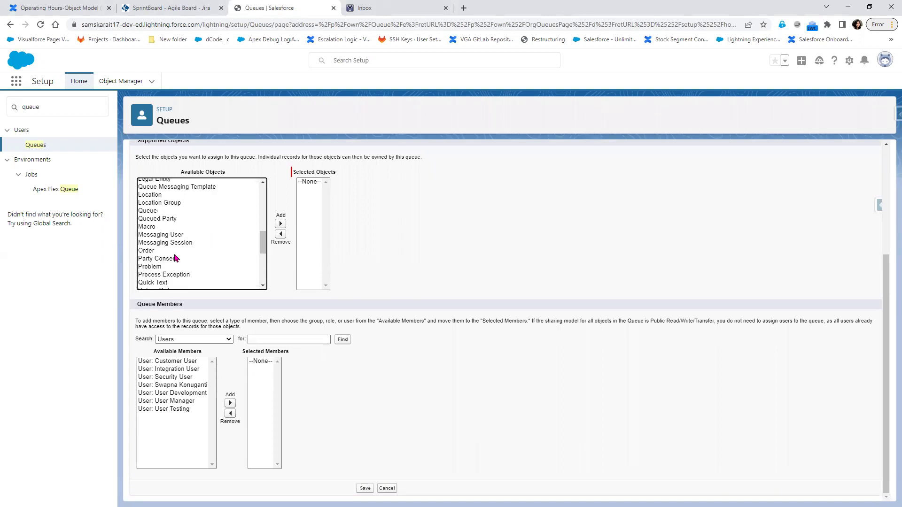
{"action": "scroll", "coordinate": [175, 258], "scroll_direction": "up", "scroll_amount": 2}
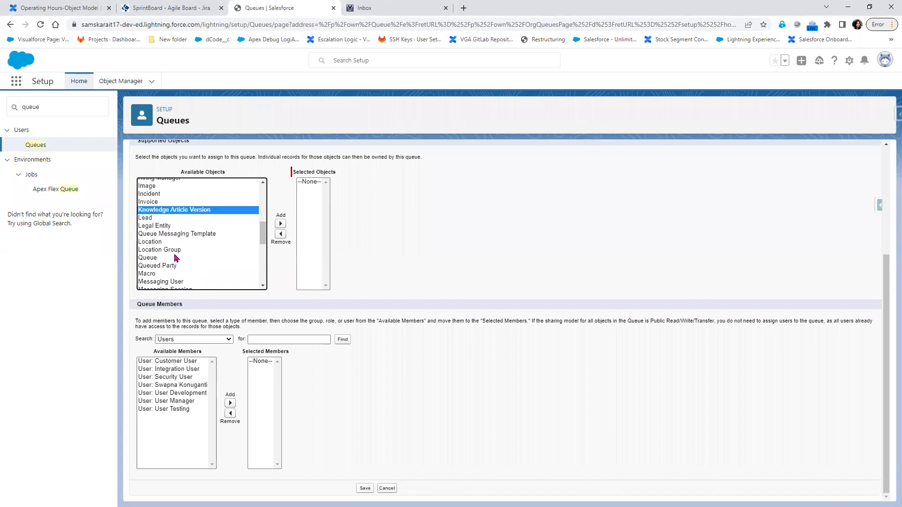
{"action": "scroll", "coordinate": [175, 257], "scroll_direction": "up", "scroll_amount": 2}
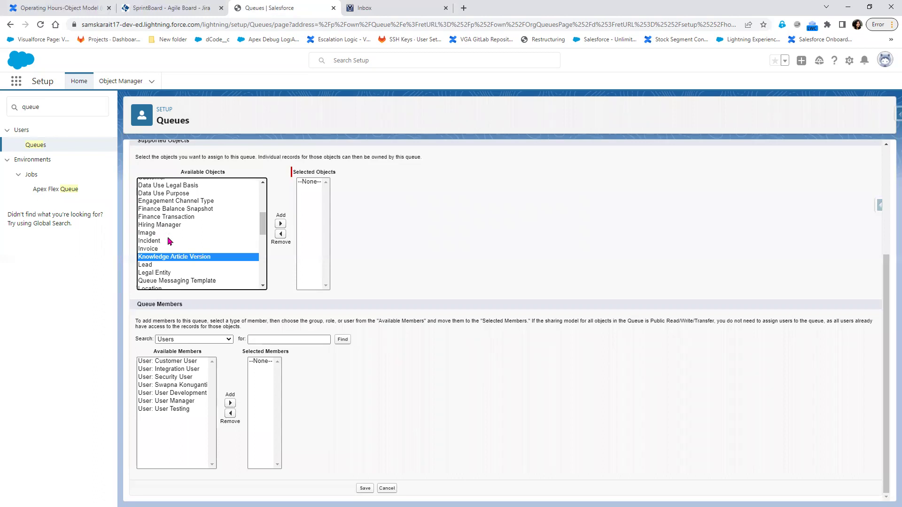
{"action": "left_click", "coordinate": [187, 209]}
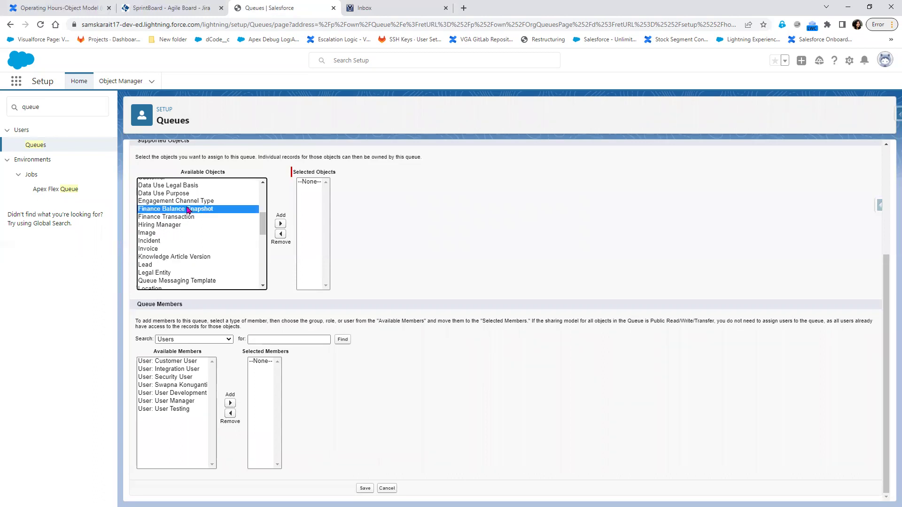
{"action": "left_click", "coordinate": [173, 219]}
{"action": "scroll", "coordinate": [188, 234], "scroll_direction": "up", "scroll_amount": 4}
{"action": "scroll", "coordinate": [207, 249], "scroll_direction": "up", "scroll_amount": 5}
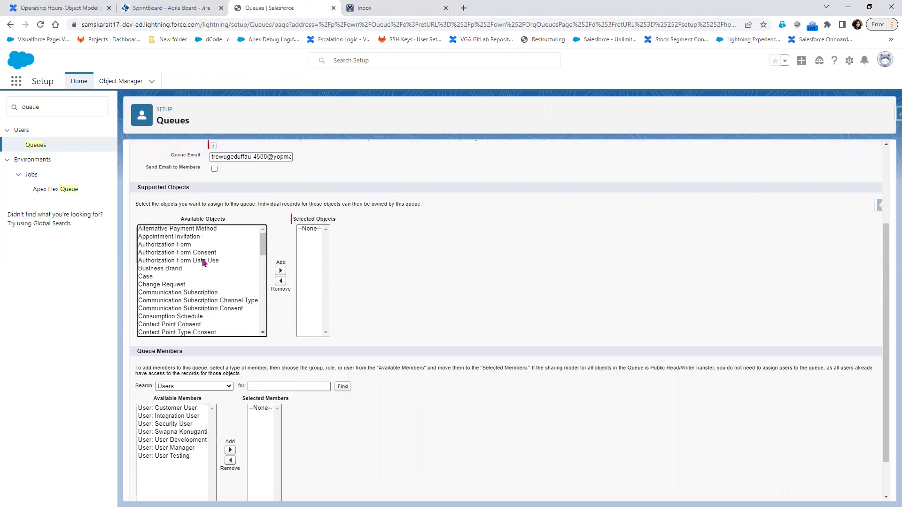
- Examine the available objects from Case to Contact Request, highlighting Change Request, Contact Point Consent and Contact Request
{"action": "scroll", "coordinate": [204, 262], "scroll_direction": "down", "scroll_amount": 2}
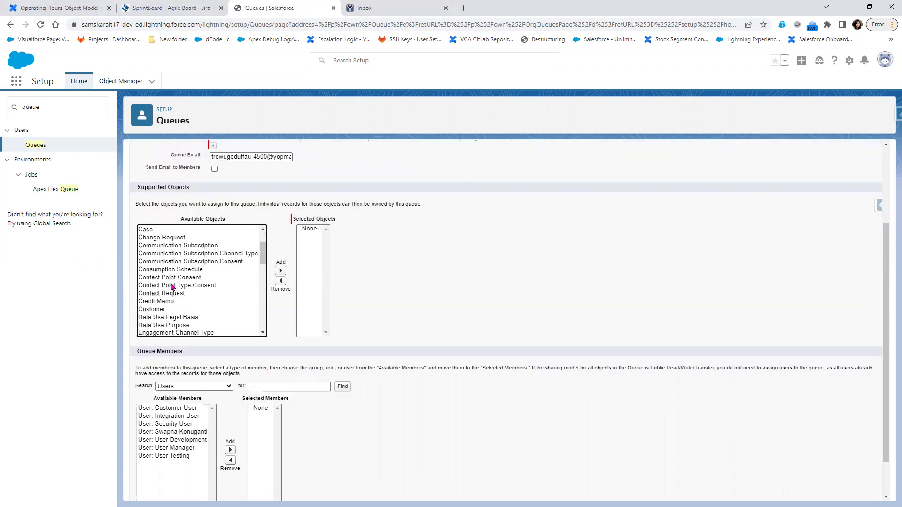
{"action": "left_click", "coordinate": [184, 248]}
{"action": "left_click", "coordinate": [168, 237]}
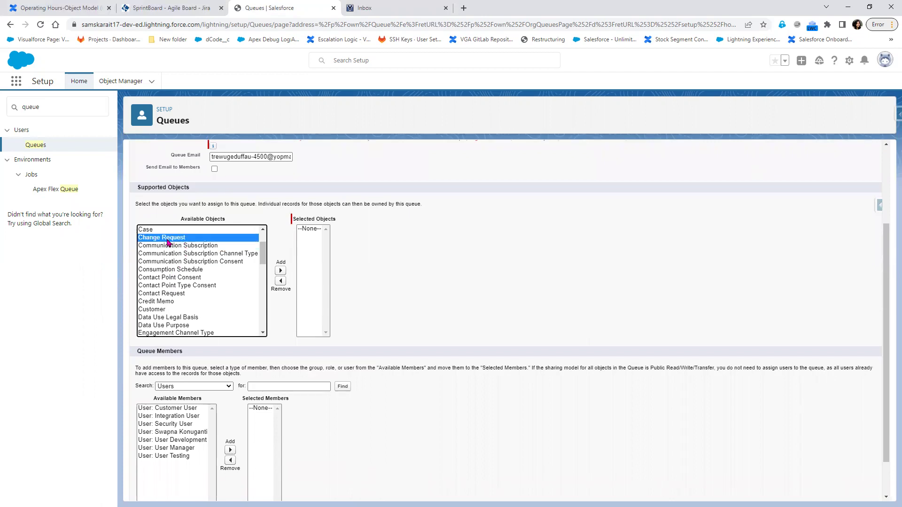
{"action": "left_click", "coordinate": [185, 280]}
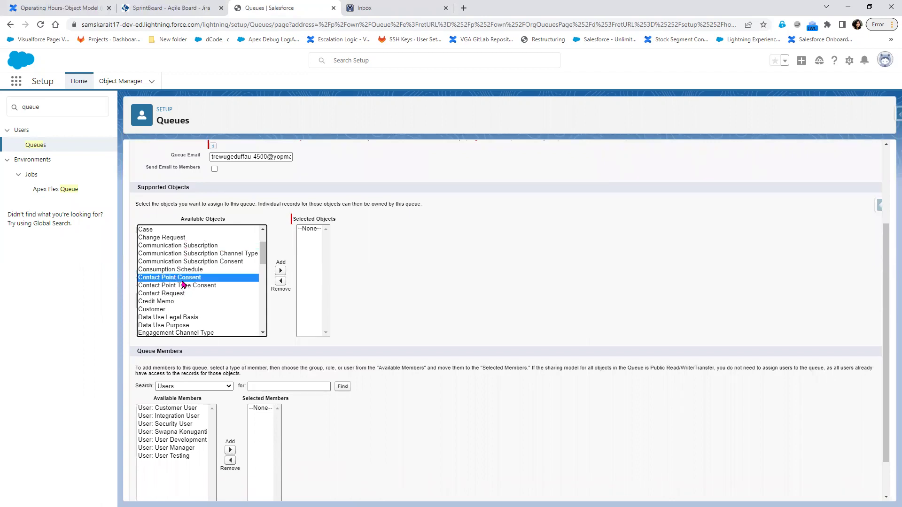
{"action": "left_click", "coordinate": [165, 294]}
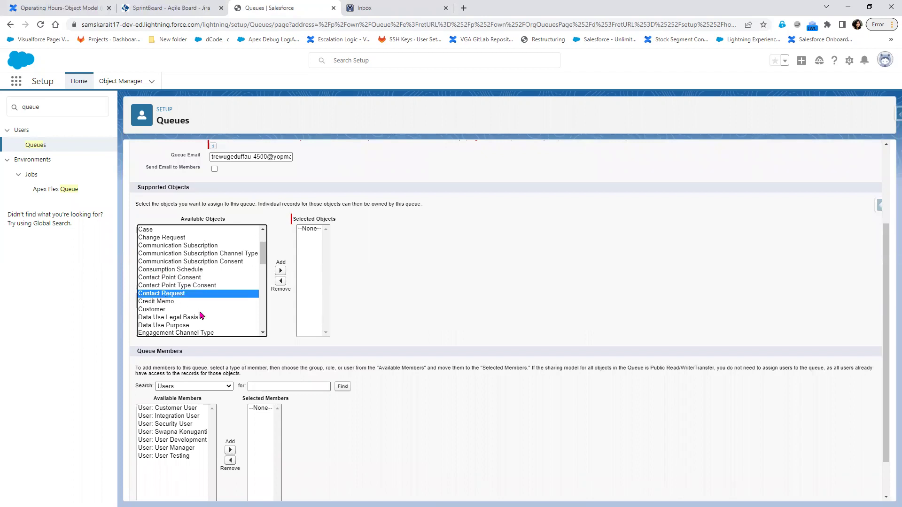
{"action": "scroll", "coordinate": [200, 315], "scroll_direction": "up", "scroll_amount": 2}
- Examine the available objects near the end of the list, highlighting entries from Service Resource back to Party Consent
{"action": "scroll", "coordinate": [200, 316], "scroll_direction": "down", "scroll_amount": 15}
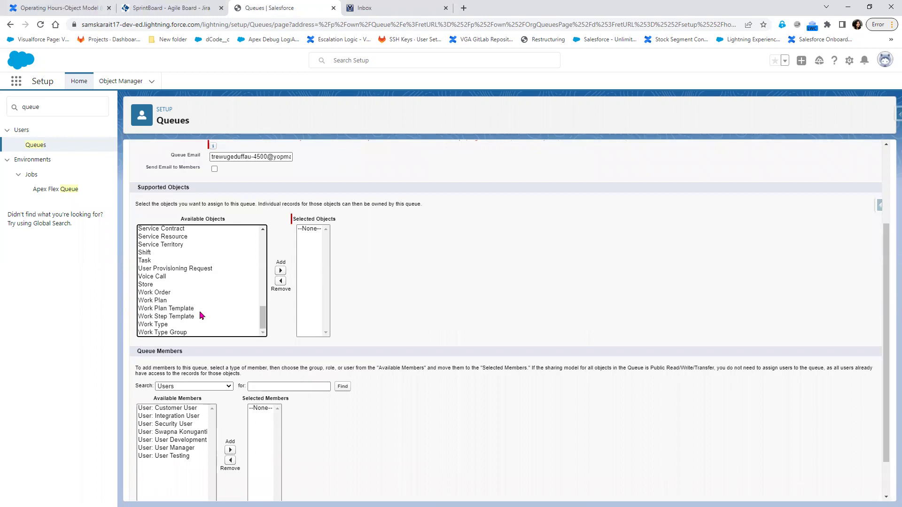
{"action": "left_click", "coordinate": [171, 254]}
{"action": "left_click", "coordinate": [178, 245]}
{"action": "left_click", "coordinate": [178, 238]}
{"action": "scroll", "coordinate": [197, 303], "scroll_direction": "up", "scroll_amount": 2}
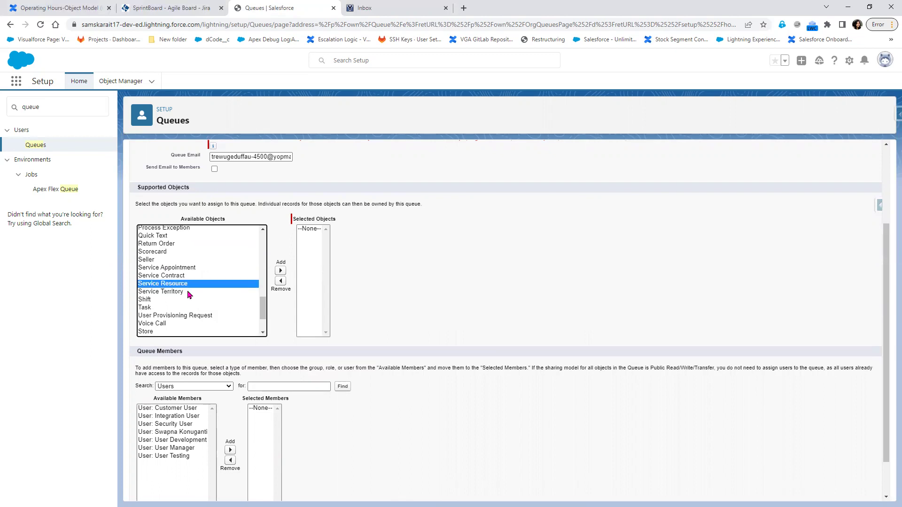
{"action": "left_click", "coordinate": [183, 268]}
{"action": "left_click", "coordinate": [180, 259]}
{"action": "left_click", "coordinate": [181, 253]}
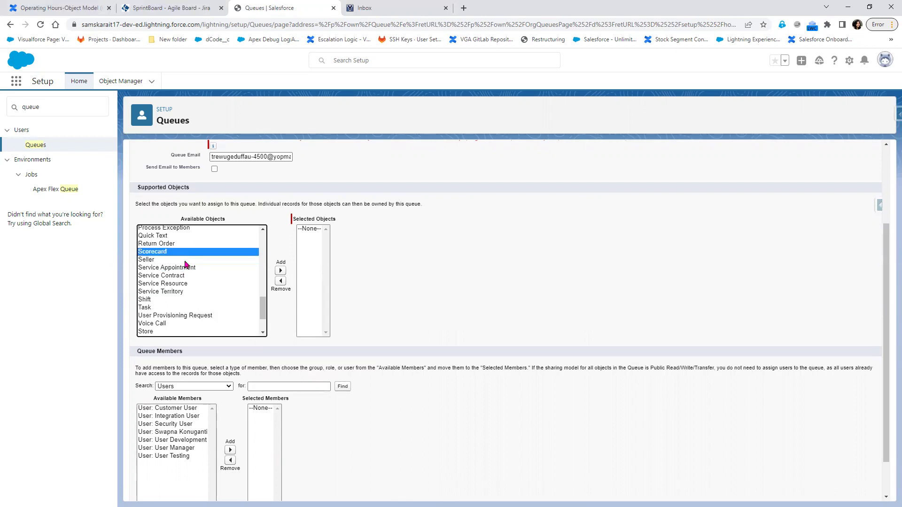
{"action": "scroll", "coordinate": [190, 282], "scroll_direction": "up", "scroll_amount": 2}
{"action": "left_click", "coordinate": [178, 292]}
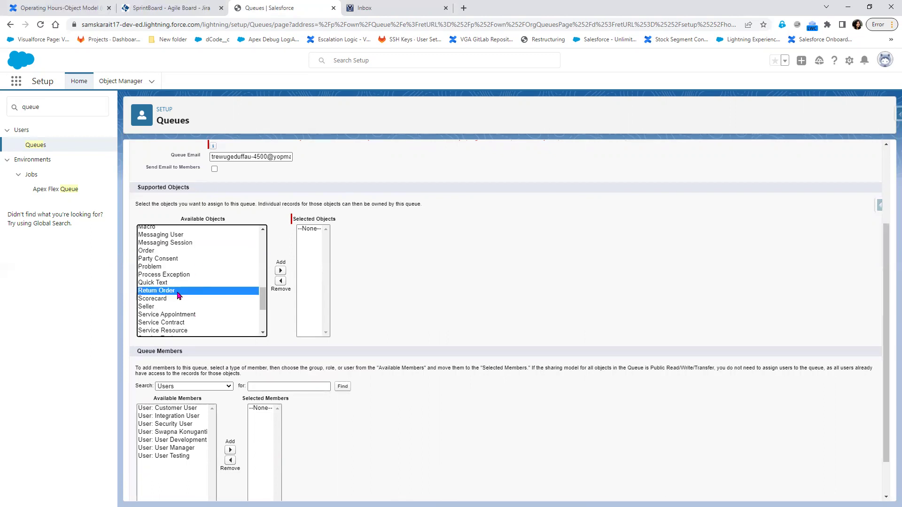
{"action": "left_click", "coordinate": [178, 283]}
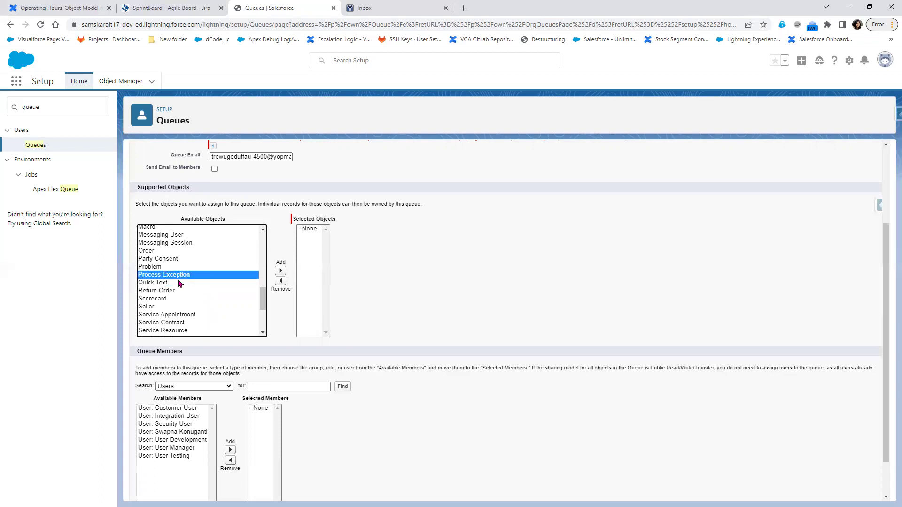
{"action": "key", "text": "Up"}
{"action": "key", "text": "Up"}
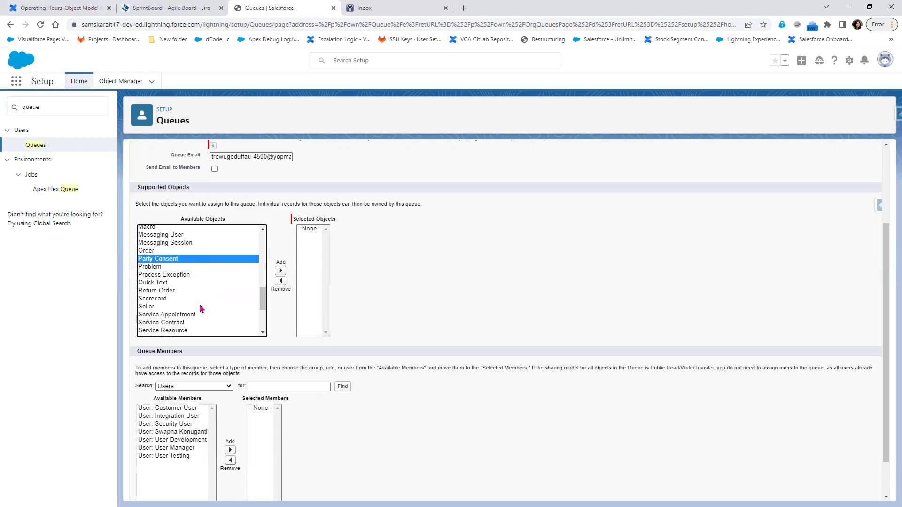
- Examine the middle of the available objects list, highlighting entries such as Hiring Manager and Problem
{"action": "scroll", "coordinate": [197, 308], "scroll_direction": "up", "scroll_amount": 4}
{"action": "scroll", "coordinate": [164, 307], "scroll_direction": "down", "scroll_amount": 2}
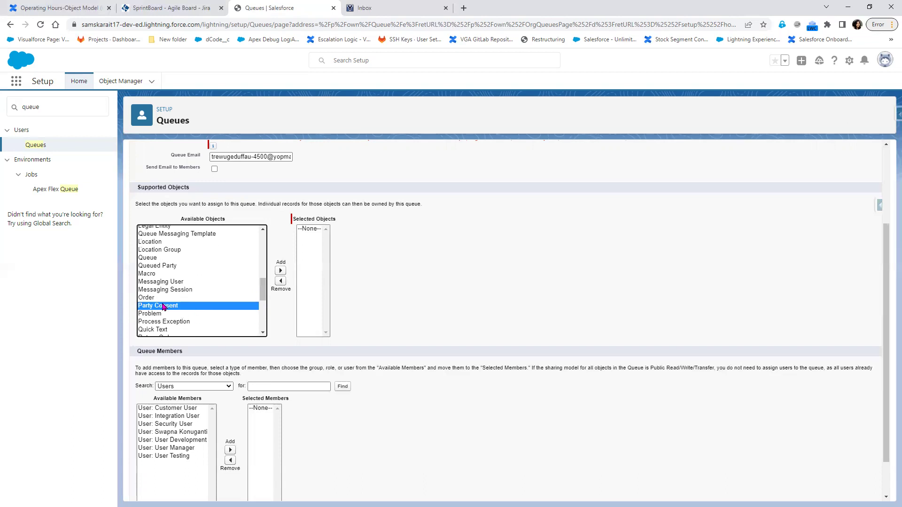
{"action": "left_click", "coordinate": [142, 299]}
{"action": "scroll", "coordinate": [197, 299], "scroll_direction": "up", "scroll_amount": 2}
{"action": "scroll", "coordinate": [198, 299], "scroll_direction": "up", "scroll_amount": 2}
{"action": "left_click", "coordinate": [178, 272]}
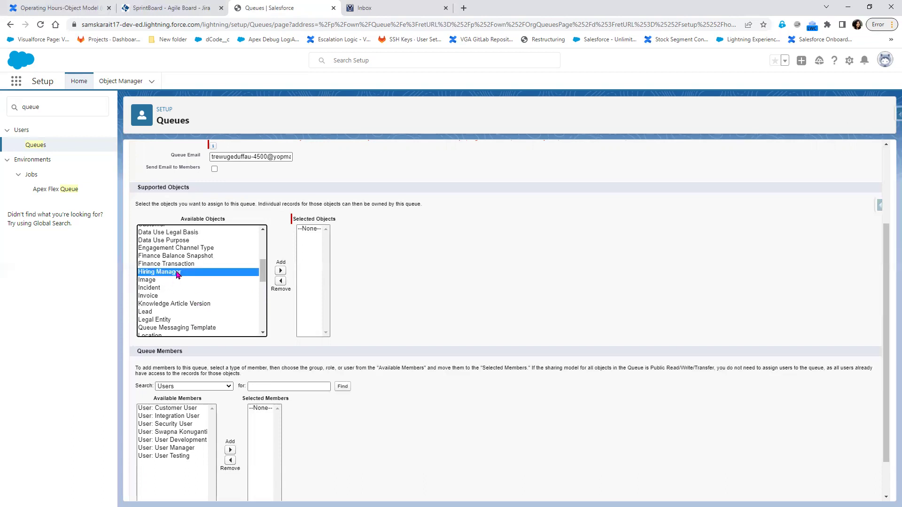
{"action": "scroll", "coordinate": [188, 290], "scroll_direction": "up", "scroll_amount": 4}
{"action": "scroll", "coordinate": [190, 292], "scroll_direction": "down", "scroll_amount": 6}
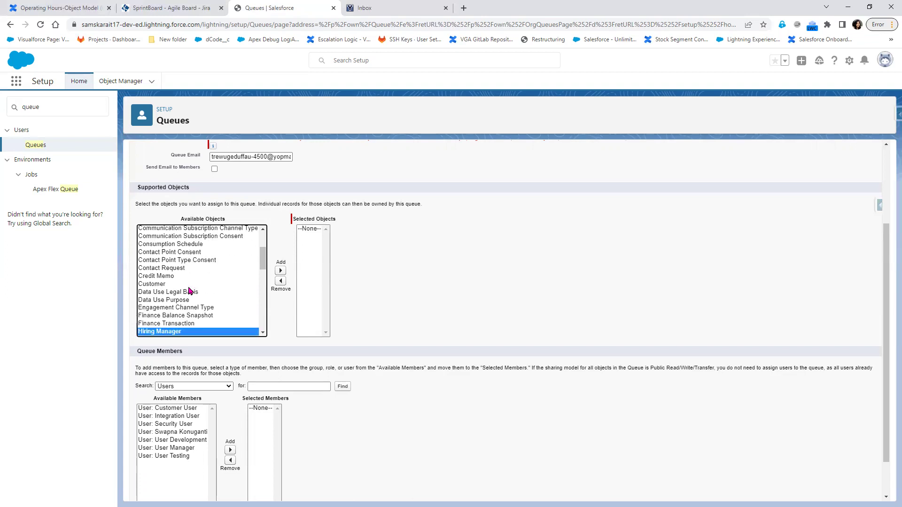
{"action": "scroll", "coordinate": [190, 291], "scroll_direction": "down", "scroll_amount": 4}
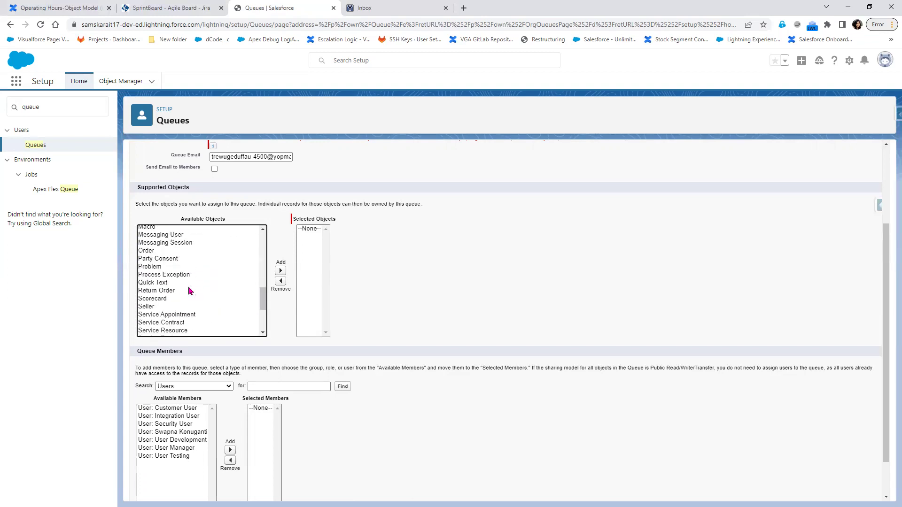
{"action": "left_click", "coordinate": [152, 267]}
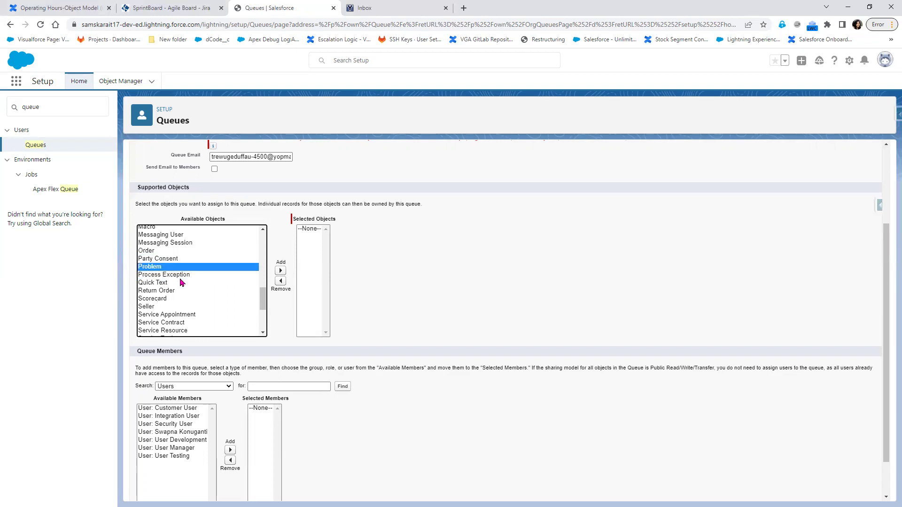
- Add Lead from the available objects to the queue's selected objects
{"action": "scroll", "coordinate": [201, 305], "scroll_direction": "up", "scroll_amount": 6}
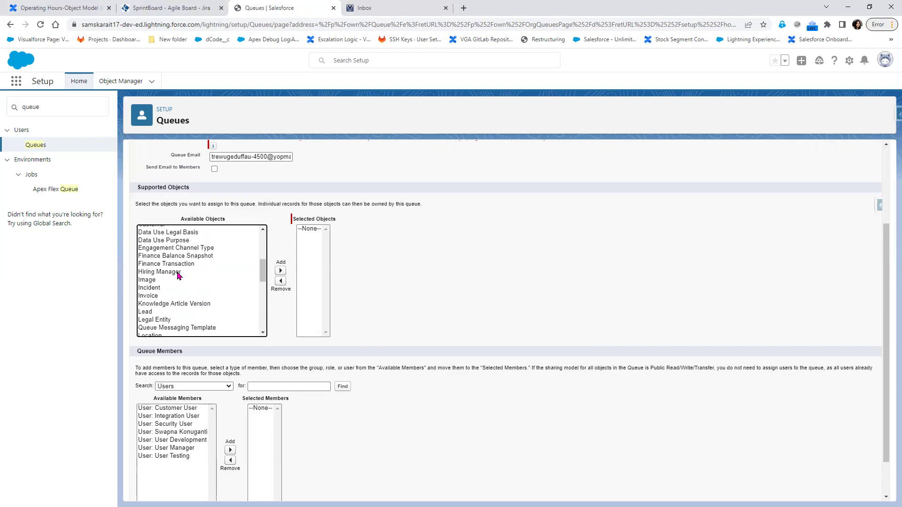
{"action": "left_click", "coordinate": [167, 312]}
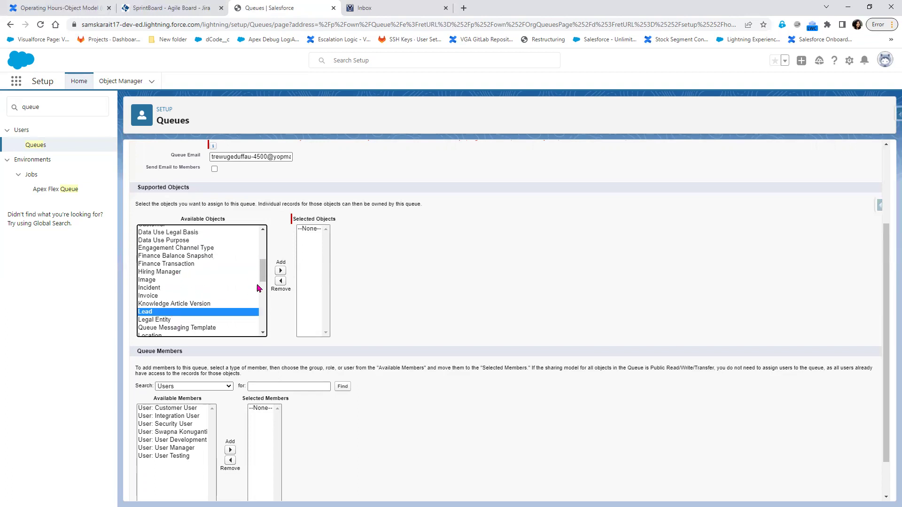
{"action": "left_click", "coordinate": [281, 272]}
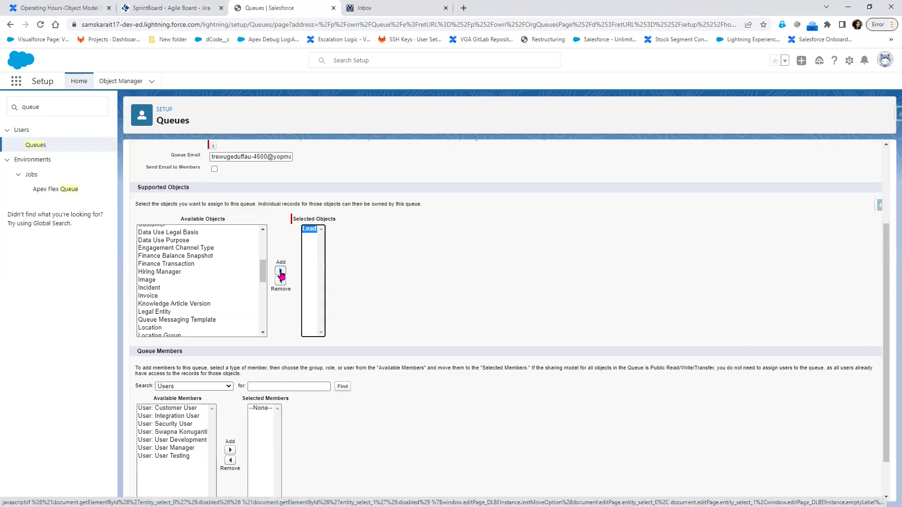
- Add User Development from the available members to the queue's selected members and save the Hyderabad Sales Queue
{"action": "scroll", "coordinate": [280, 274], "scroll_direction": "down", "scroll_amount": 2}
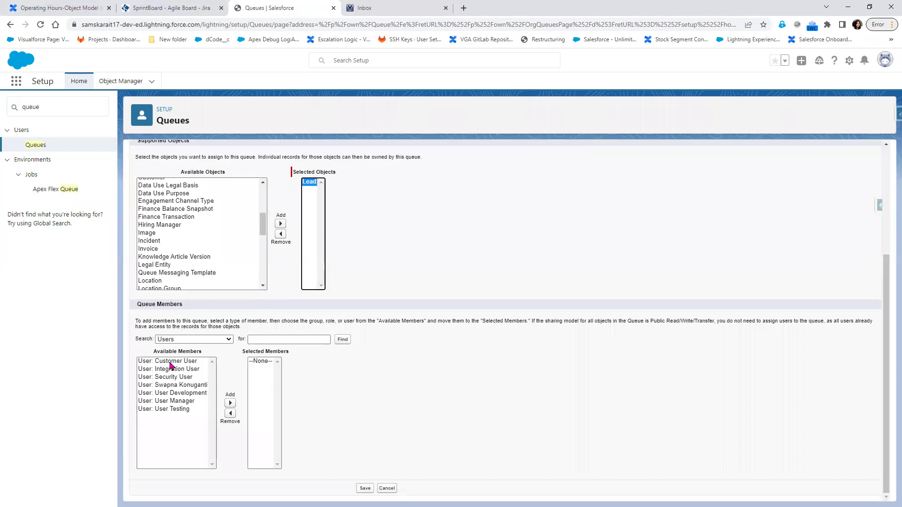
{"action": "key", "text": "alt+Tab"}
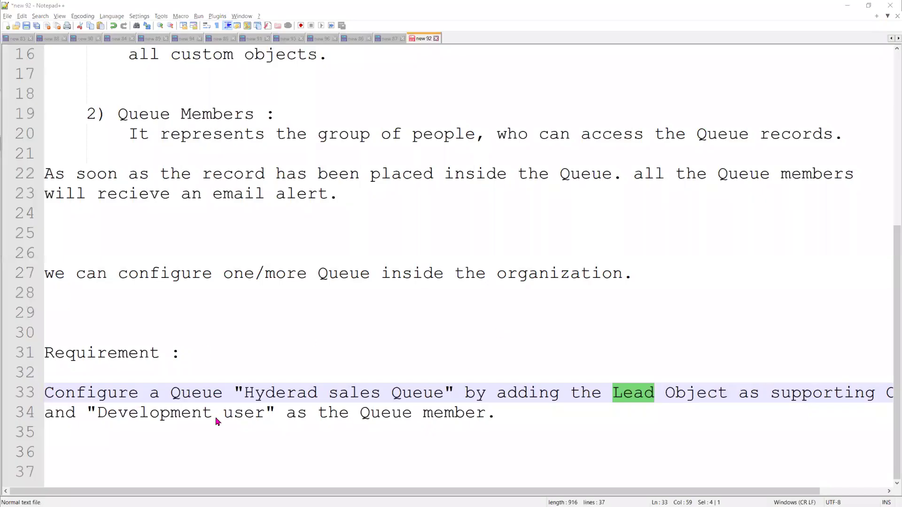
{"action": "key", "text": "alt+Tab"}
{"action": "left_click", "coordinate": [169, 394]}
{"action": "left_click", "coordinate": [230, 403]}
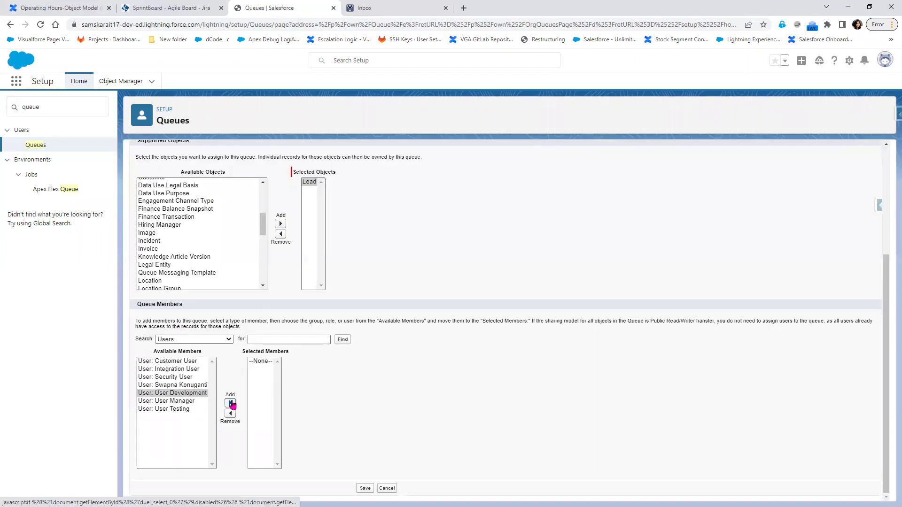
{"action": "left_click", "coordinate": [365, 488]}
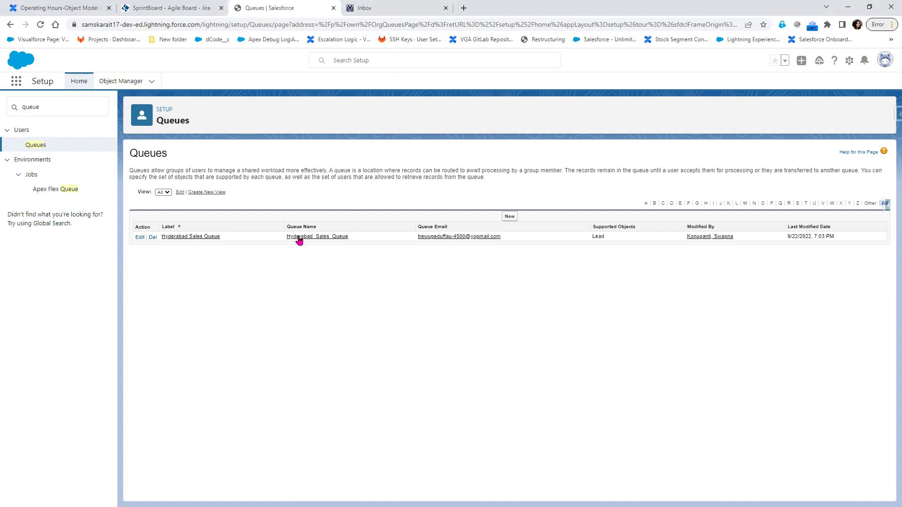
{"action": "left_click_drag", "start_coordinate": [221, 236], "coordinate": [161, 237]}
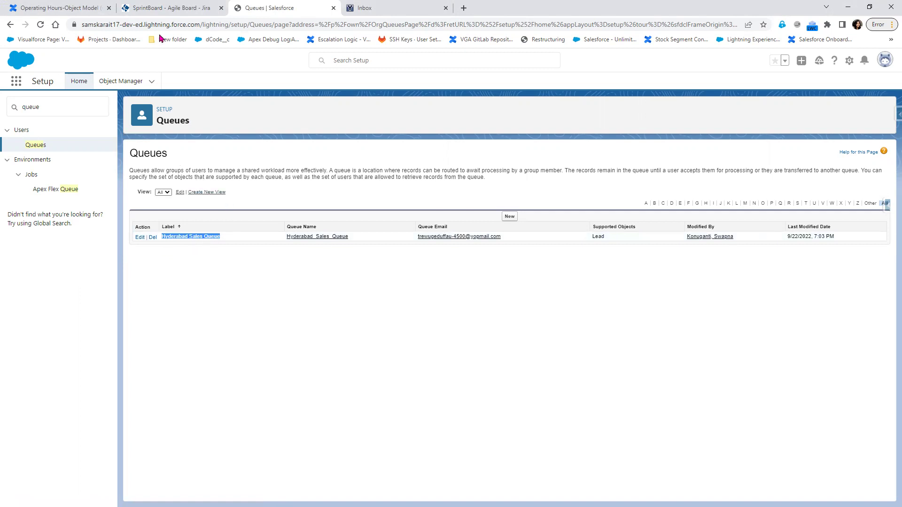
- Close the Operating Hours Confluence page and the SprintBoard Jira page in the browser
{"action": "left_click", "coordinate": [78, 7]}
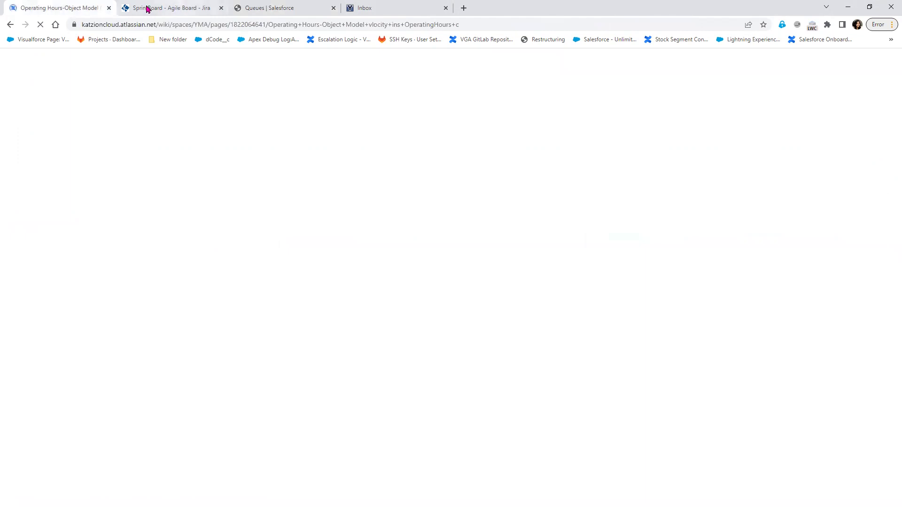
{"action": "left_click", "coordinate": [164, 8]}
{"action": "left_click", "coordinate": [109, 8]}
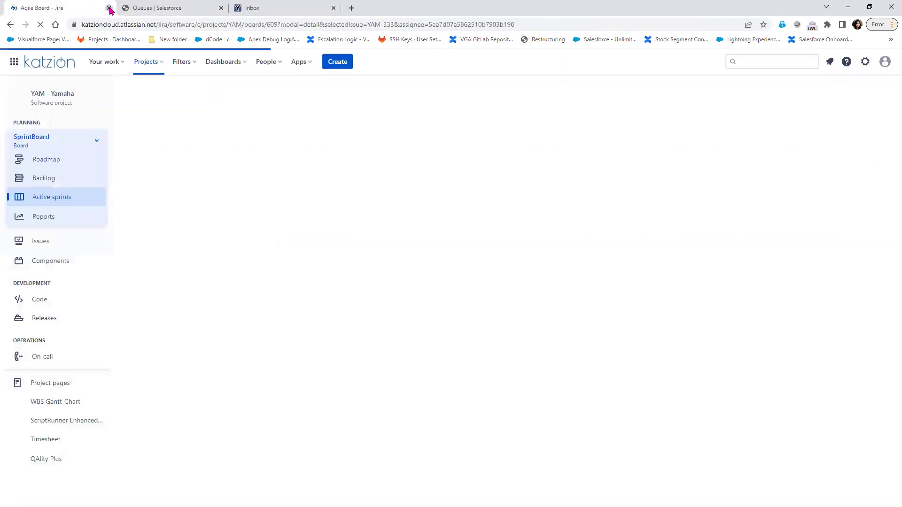
{"action": "left_click", "coordinate": [109, 8]}
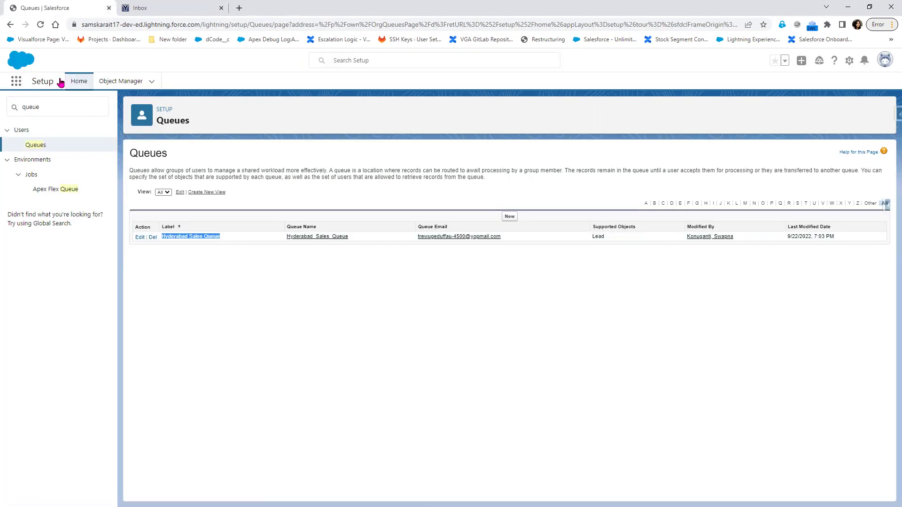
- Leave Setup for the Service app, and switch from it to the Sales Console app
{"action": "left_click", "coordinate": [15, 83]}
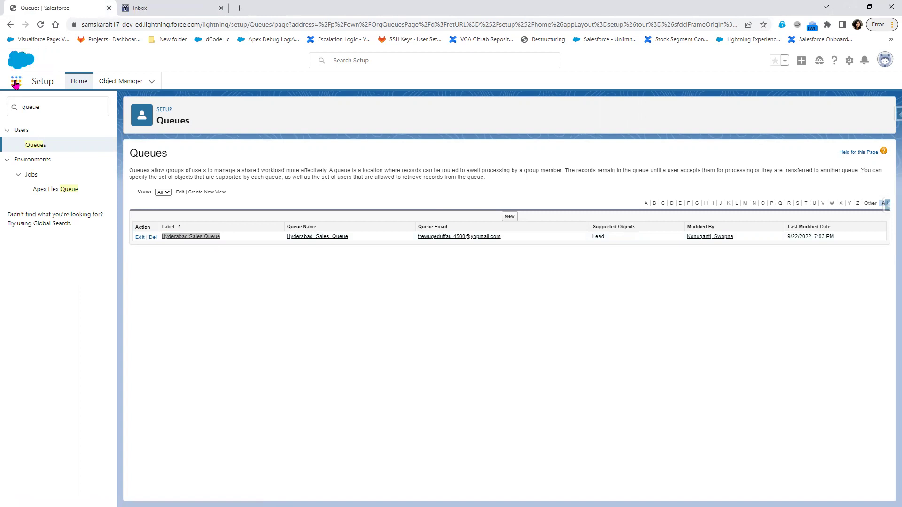
{"action": "left_click", "coordinate": [38, 145]}
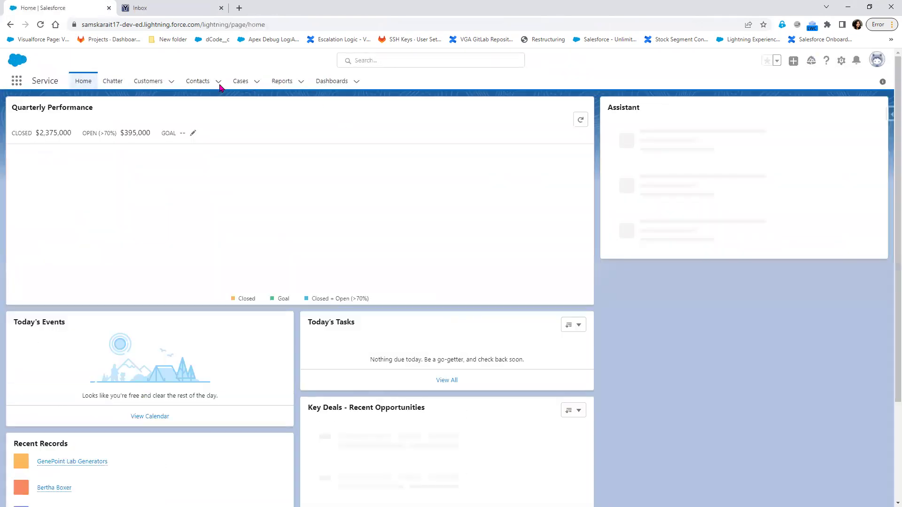
{"action": "left_click", "coordinate": [17, 81]}
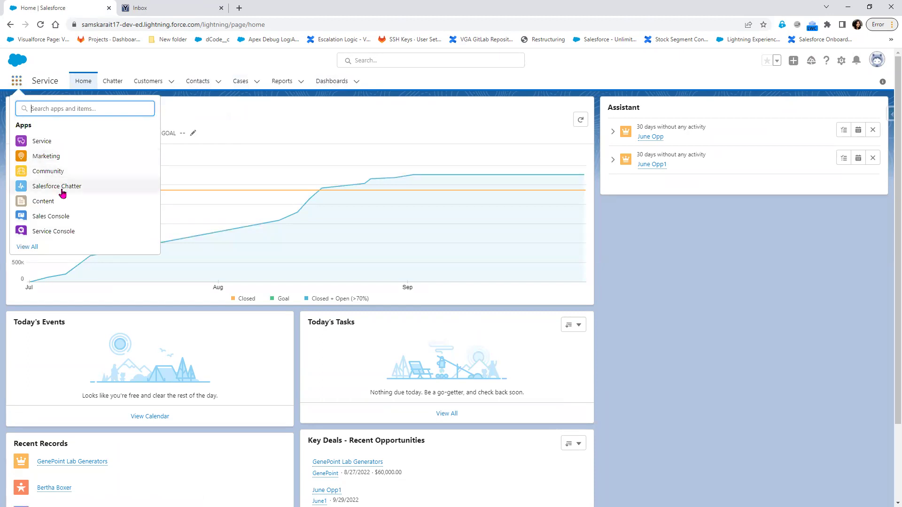
{"action": "left_click", "coordinate": [62, 216]}
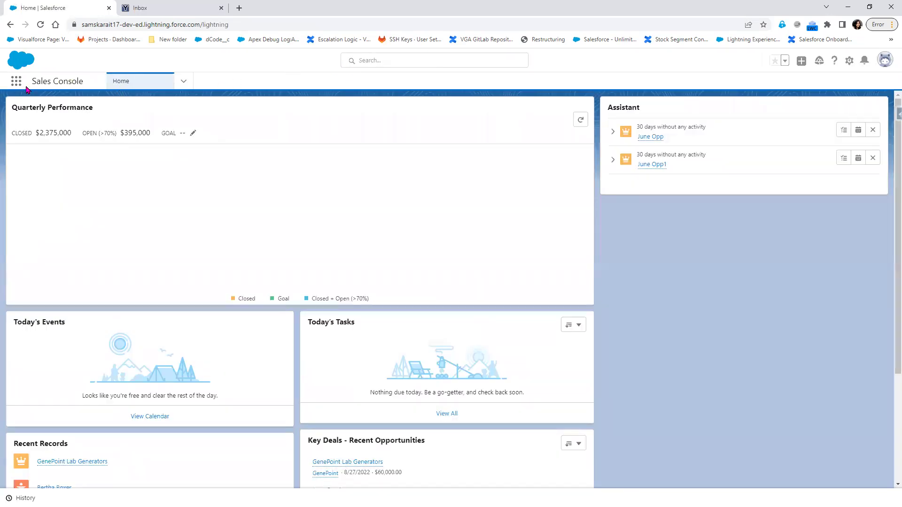
- Find the Leads item by searching for "lea" and display its Hyderabad Sales Queue list view
{"action": "left_click", "coordinate": [16, 82]}
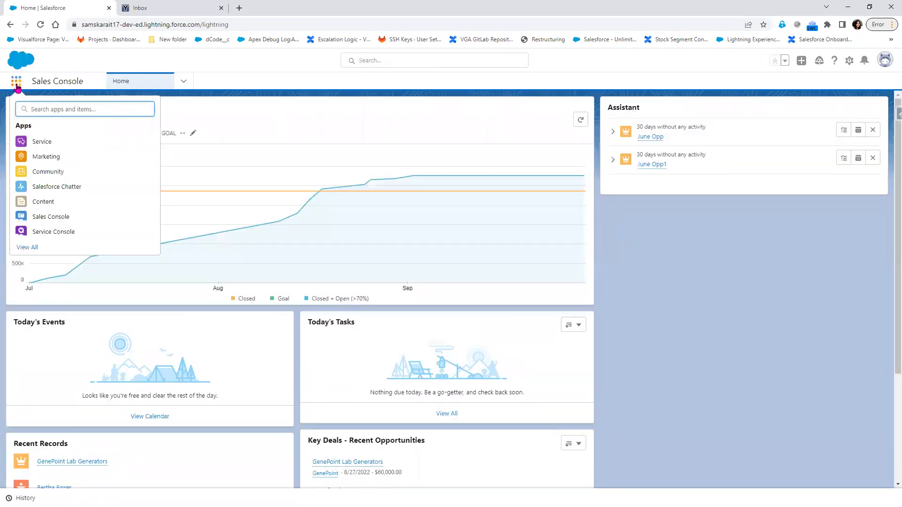
{"action": "type", "text": "lea"}
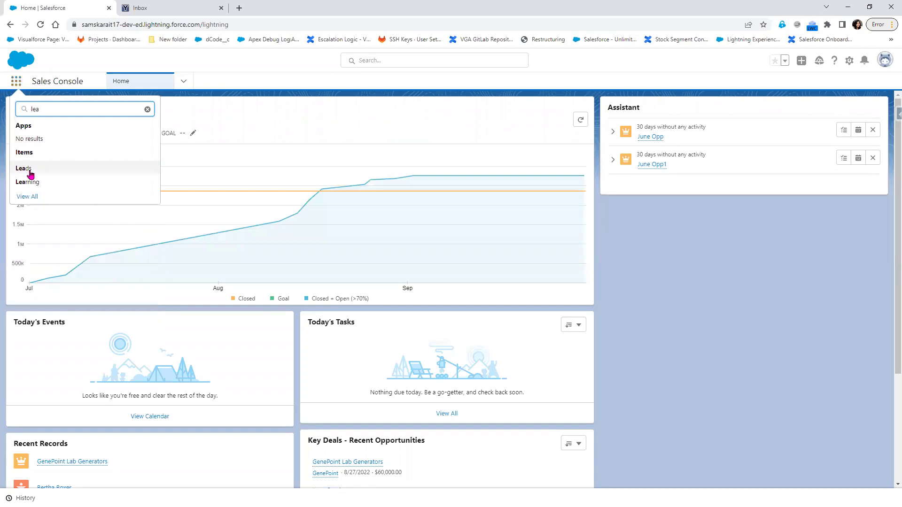
{"action": "left_click", "coordinate": [29, 173]}
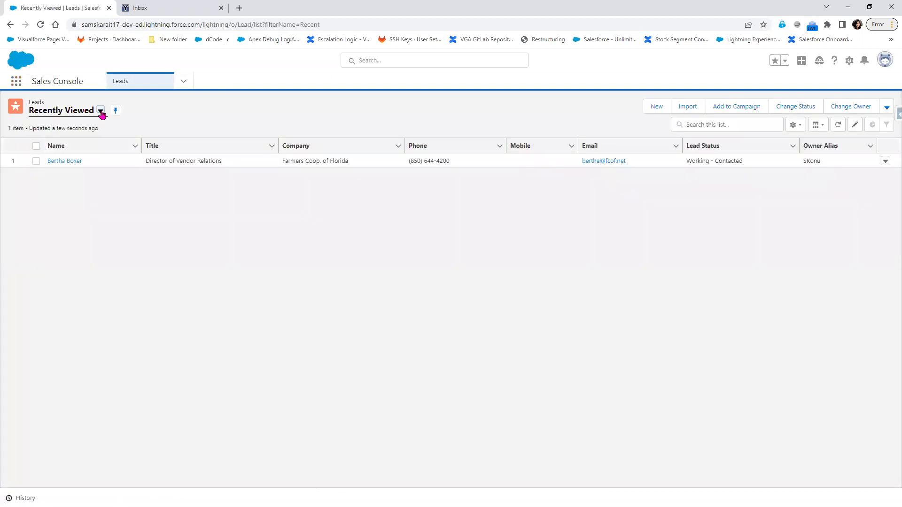
{"action": "left_click", "coordinate": [101, 112]}
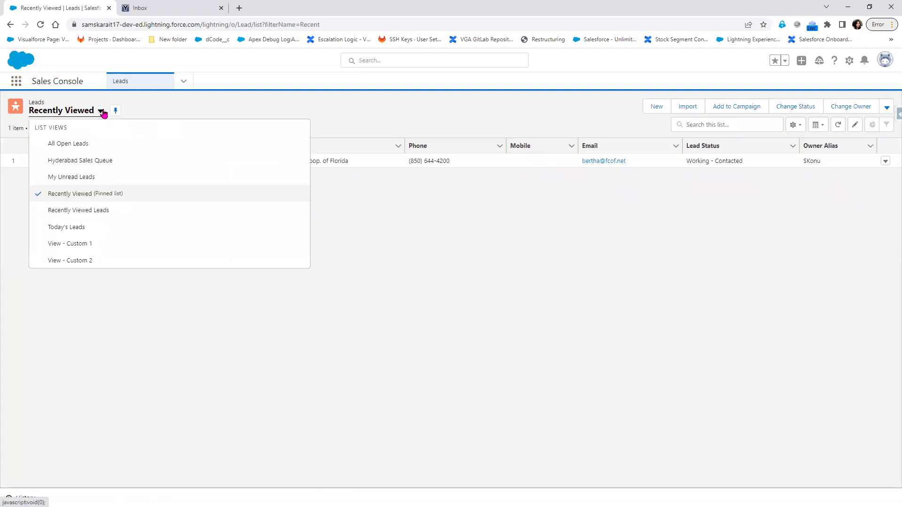
{"action": "left_click", "coordinate": [91, 161]}
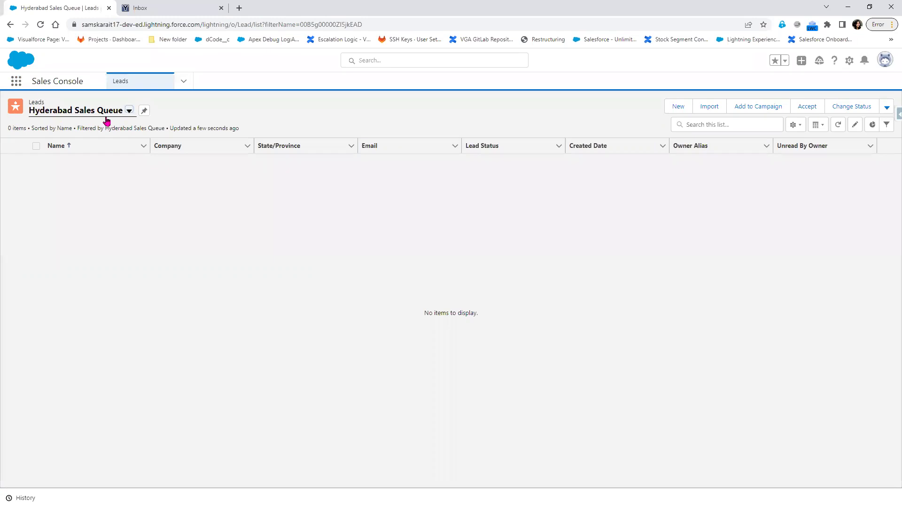
- Open Setup in a separate browser tab and show the Queues page by searching for "que"
{"action": "left_click", "coordinate": [849, 61]}
{"action": "left_click", "coordinate": [832, 86]}
{"action": "left_click", "coordinate": [52, 7]}
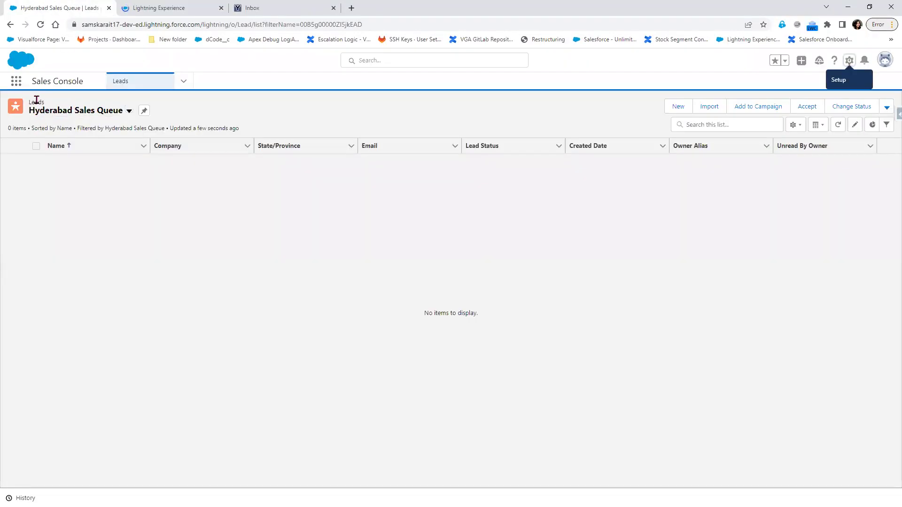
{"action": "left_click", "coordinate": [168, 10]}
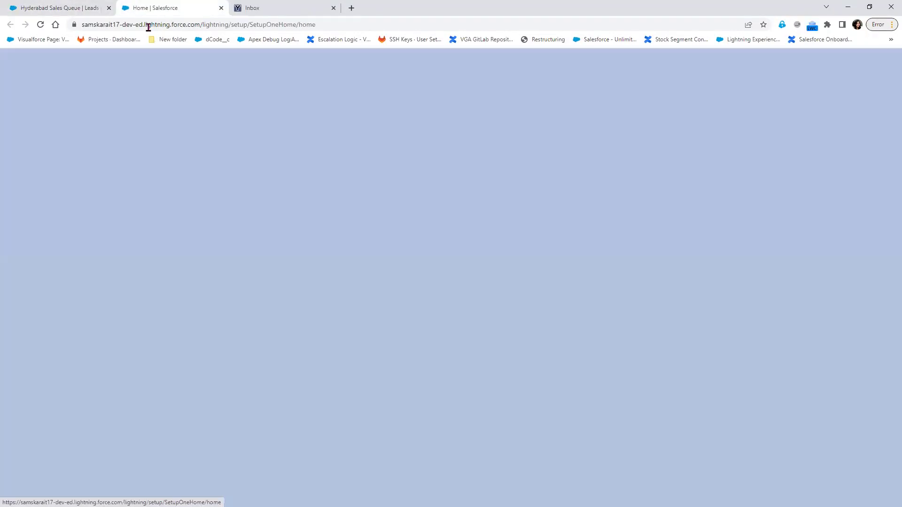
{"action": "left_click", "coordinate": [78, 107]}
{"action": "type", "text": "que"}
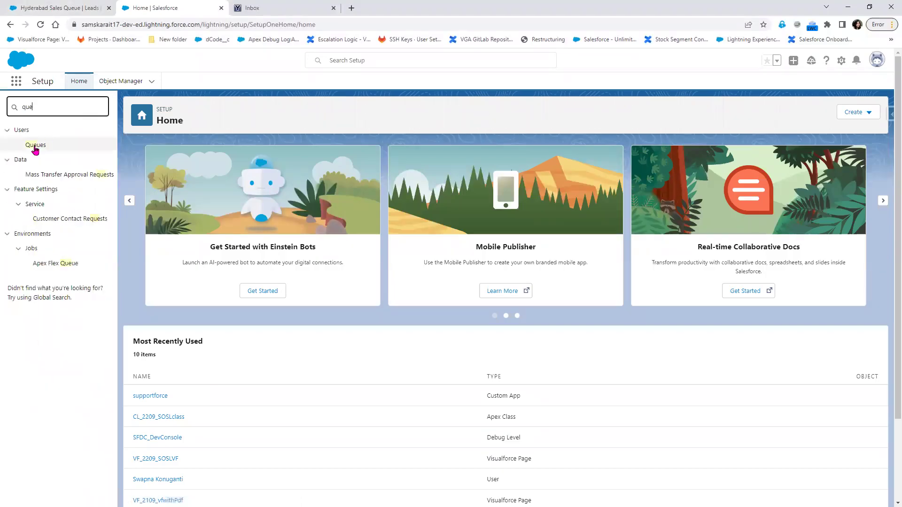
{"action": "left_click", "coordinate": [35, 149]}
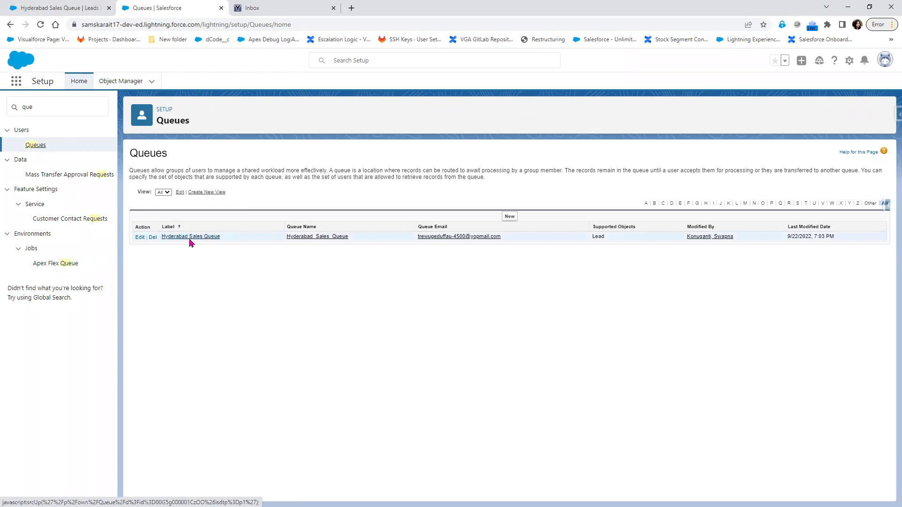
- Compare the Hyderabad Sales Queue list view in Leads with the queue's entry in Setup
{"action": "left_click", "coordinate": [58, 5]}
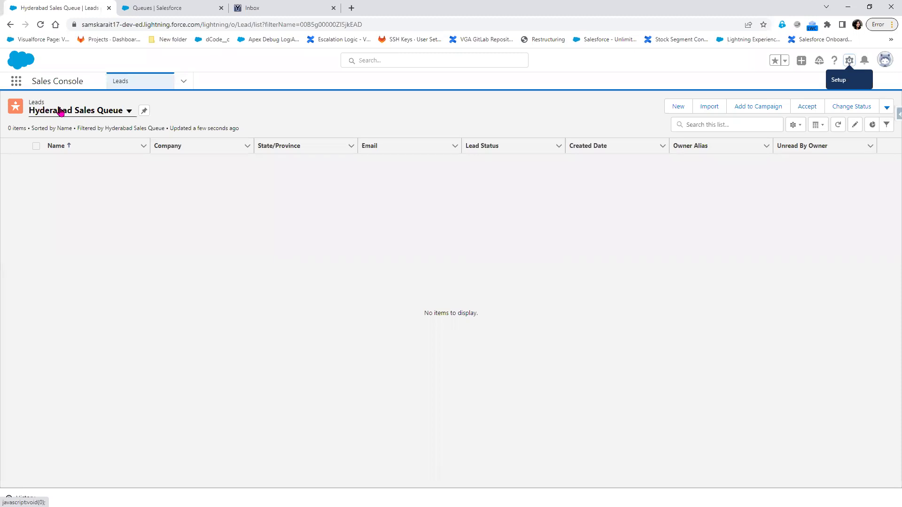
{"action": "left_click", "coordinate": [177, 5]}
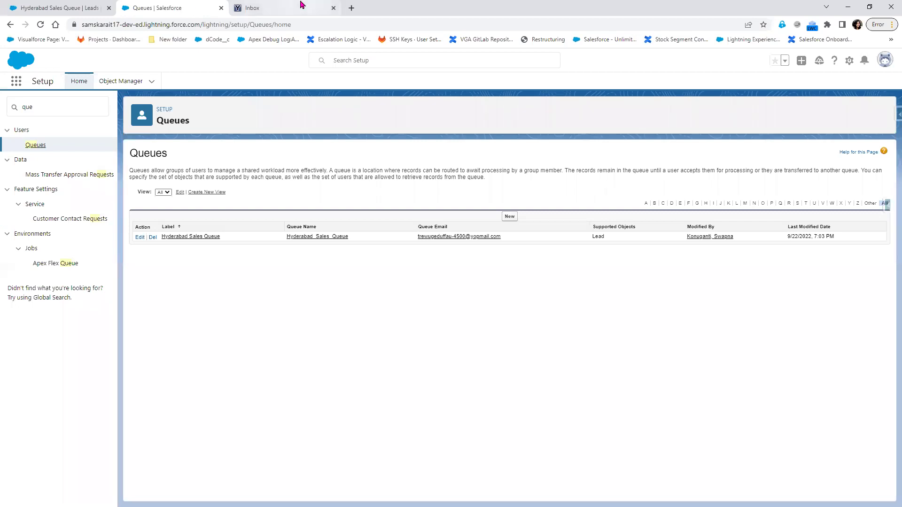
{"action": "mouse_move", "coordinate": [302, 5]}
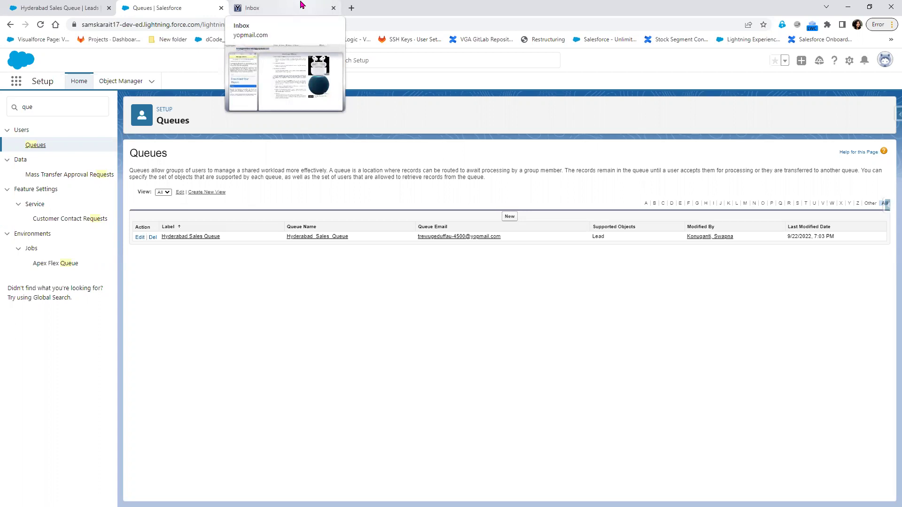
- Show the All Open Leads list view and open the Jackson Controls lead
{"action": "left_click", "coordinate": [65, 8]}
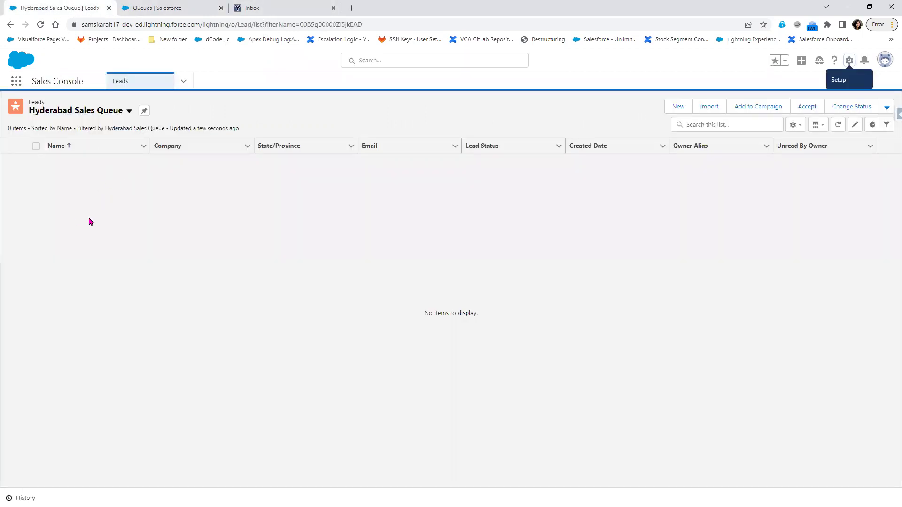
{"action": "left_click", "coordinate": [128, 111]}
{"action": "left_click", "coordinate": [105, 143]}
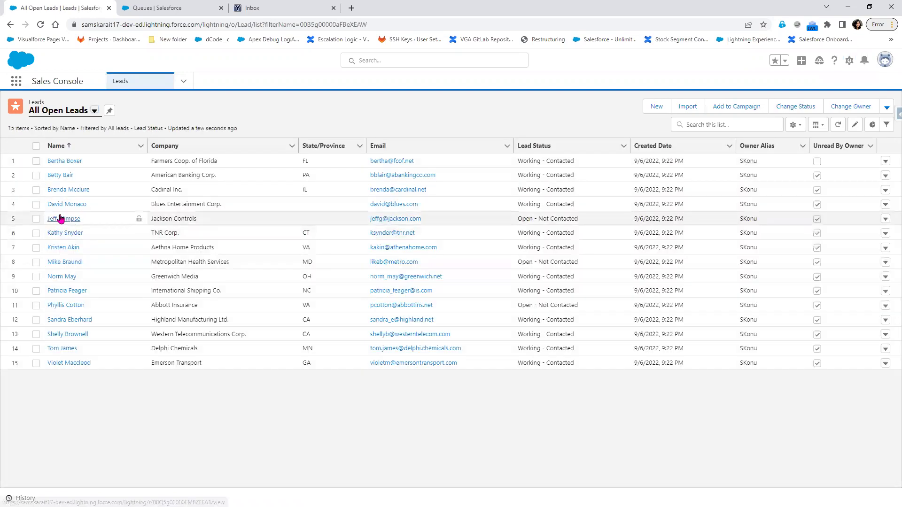
{"action": "left_click", "coordinate": [61, 219]}
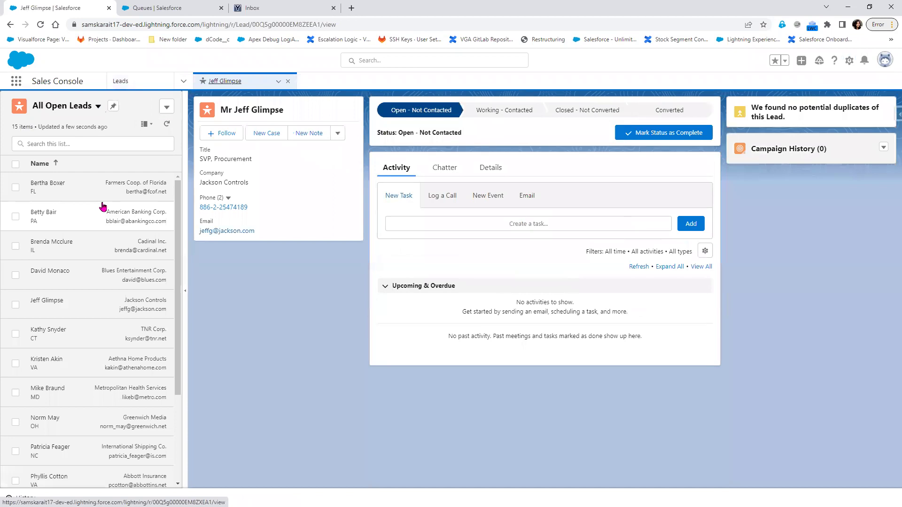
- Clear the side list and the record page tip from view and display the Jackson Controls lead's details
{"action": "left_click", "coordinate": [186, 293]}
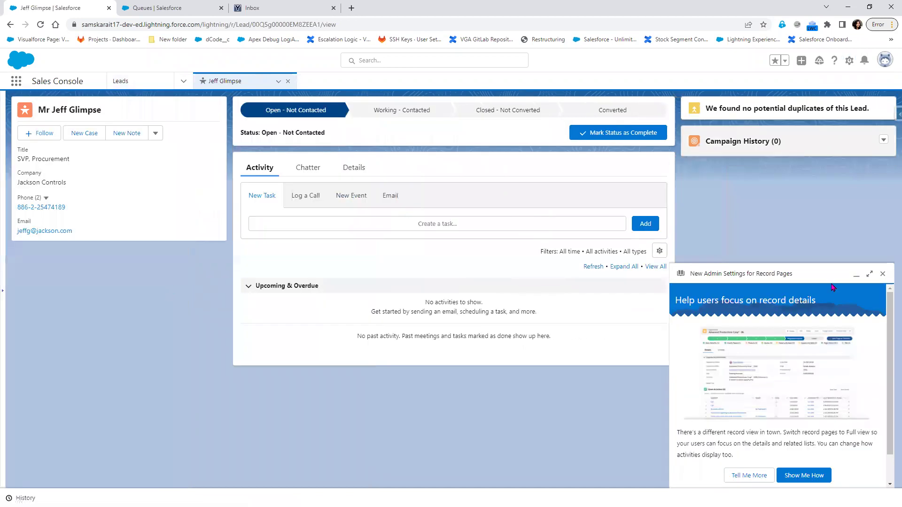
{"action": "left_click", "coordinate": [883, 274]}
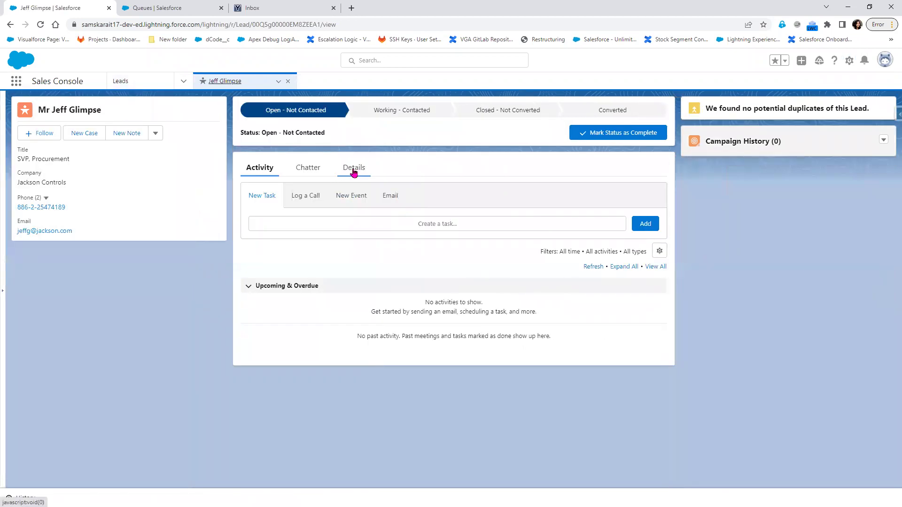
{"action": "left_click", "coordinate": [353, 169]}
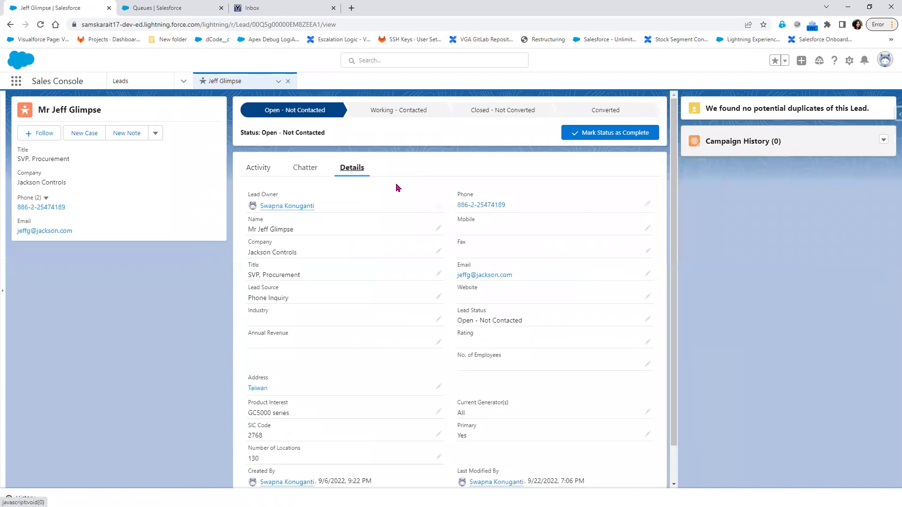
- Change the owner of the Jackson Controls lead to the Hyderabad Sales Queue
{"action": "left_click", "coordinate": [438, 206]}
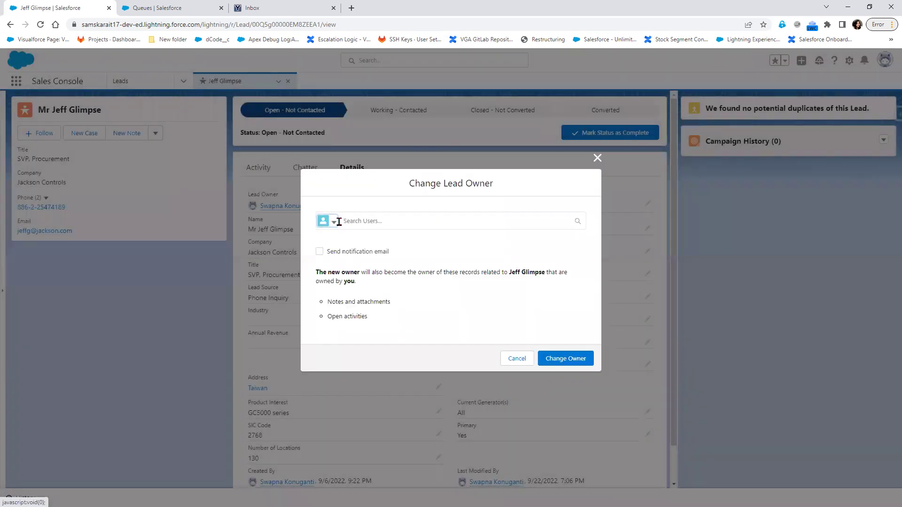
{"action": "left_click", "coordinate": [341, 223]}
{"action": "left_click", "coordinate": [335, 224]}
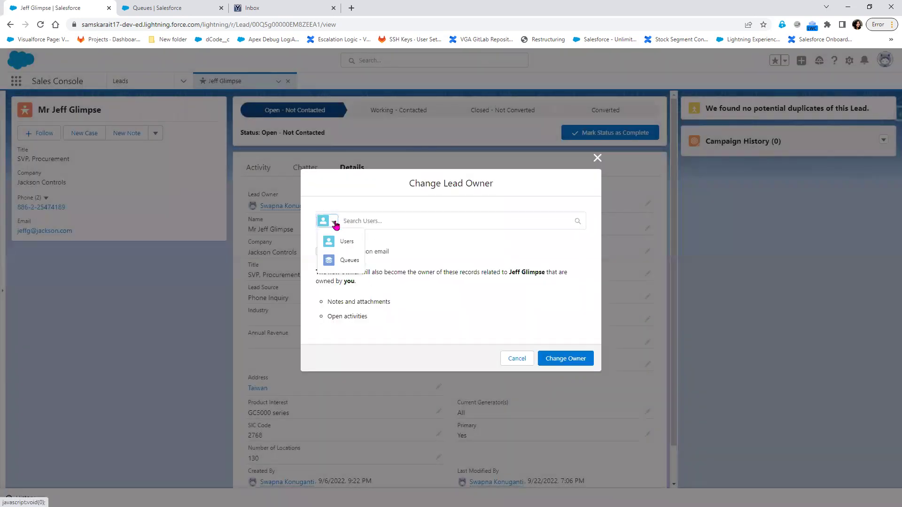
{"action": "left_click", "coordinate": [334, 260]}
{"action": "left_click", "coordinate": [379, 222]}
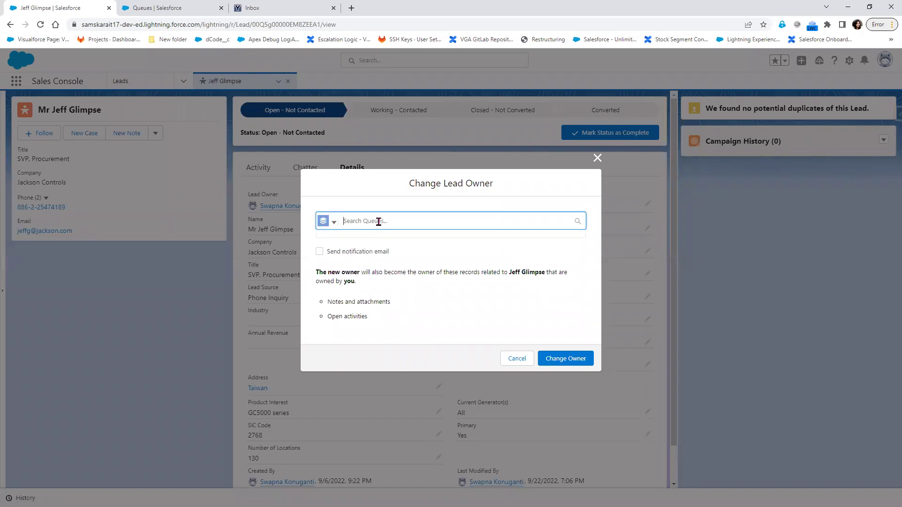
{"action": "type", "text": "Hye"}
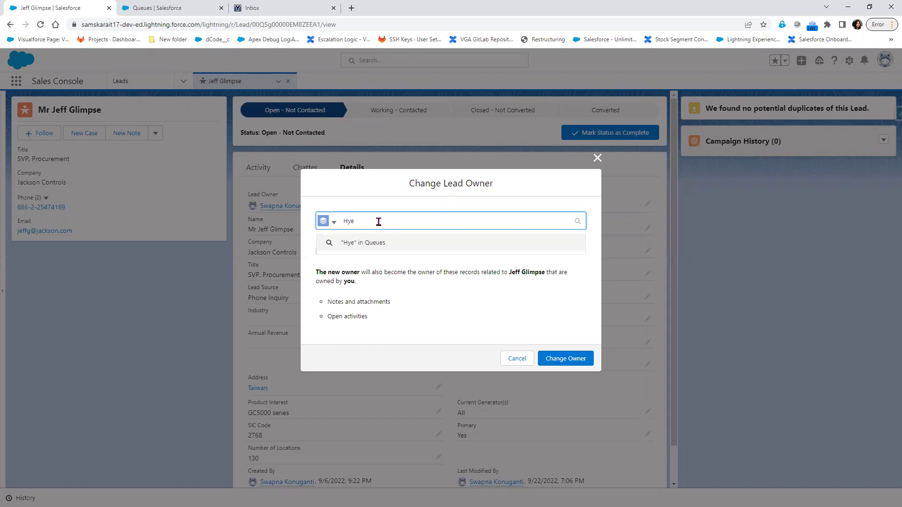
{"action": "key", "text": "BackSpace"}
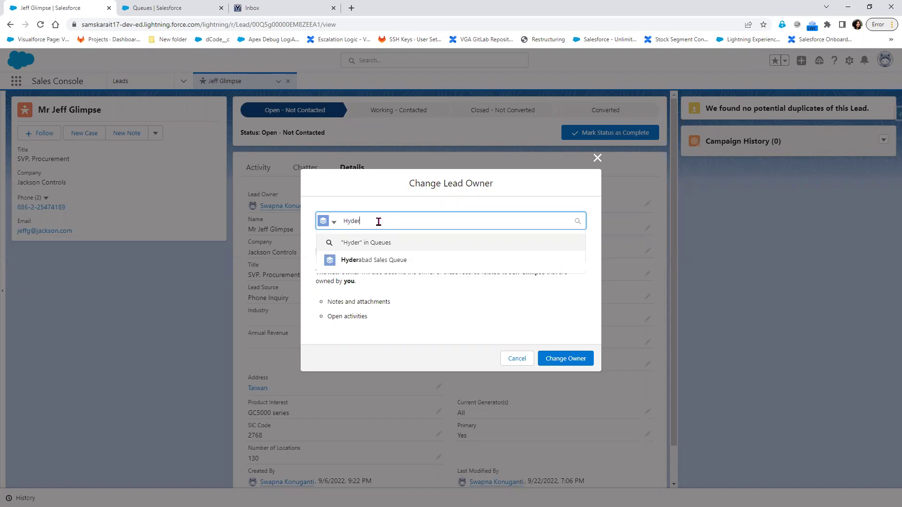
{"action": "left_click", "coordinate": [357, 261]}
{"action": "left_click", "coordinate": [581, 360]}
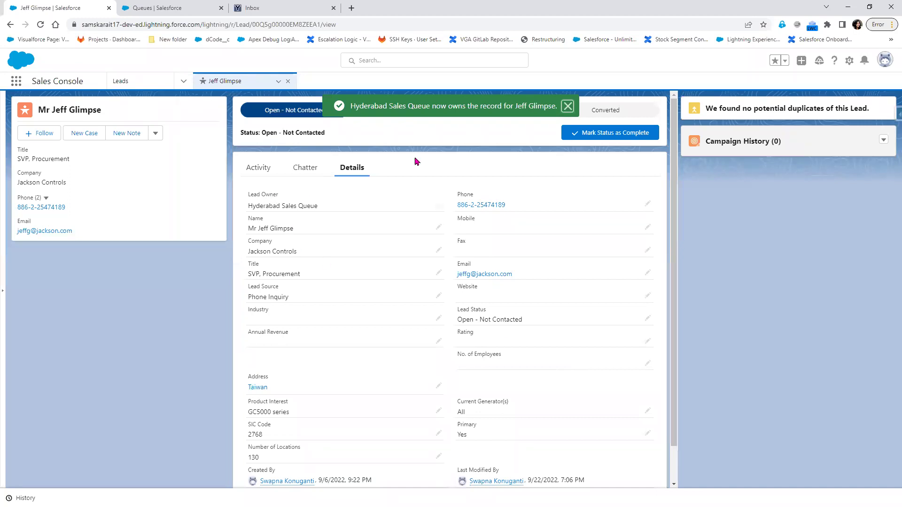
- Return to Leads and show the Hyderabad Sales Queue list view
{"action": "left_click", "coordinate": [129, 81]}
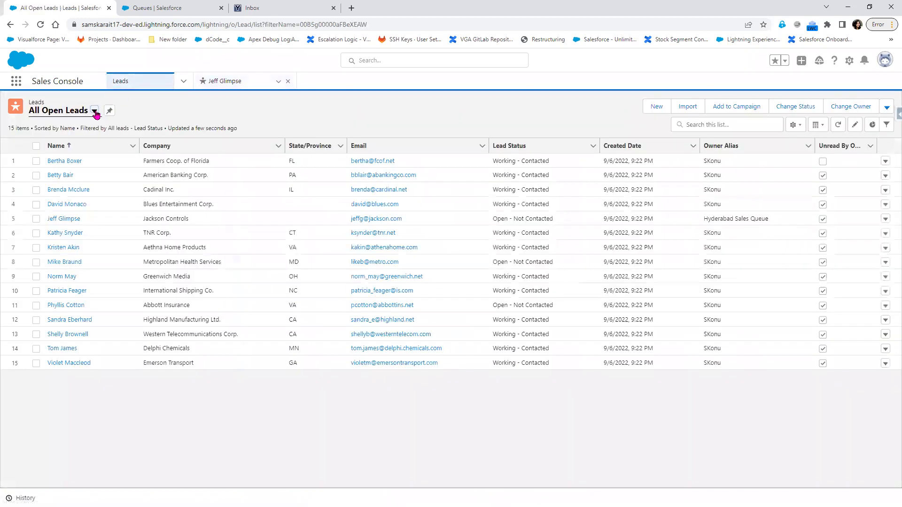
{"action": "left_click", "coordinate": [95, 113]}
{"action": "left_click", "coordinate": [91, 161]}
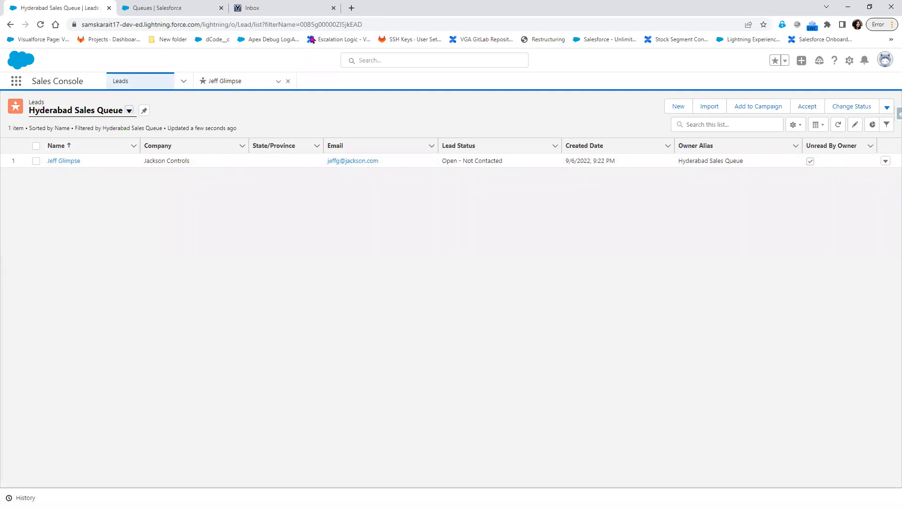
- Search Setup for "user" and open the Users page in a separate browser tab
{"action": "left_click", "coordinate": [179, 9]}
{"action": "left_click", "coordinate": [56, 110]}
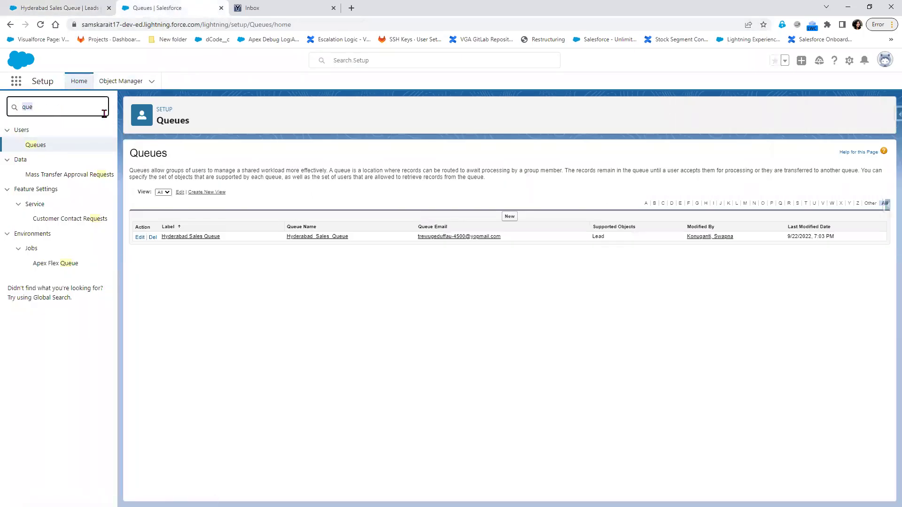
{"action": "type", "text": "user"}
{"action": "scroll", "coordinate": [107, 277], "scroll_direction": "down", "scroll_amount": 2}
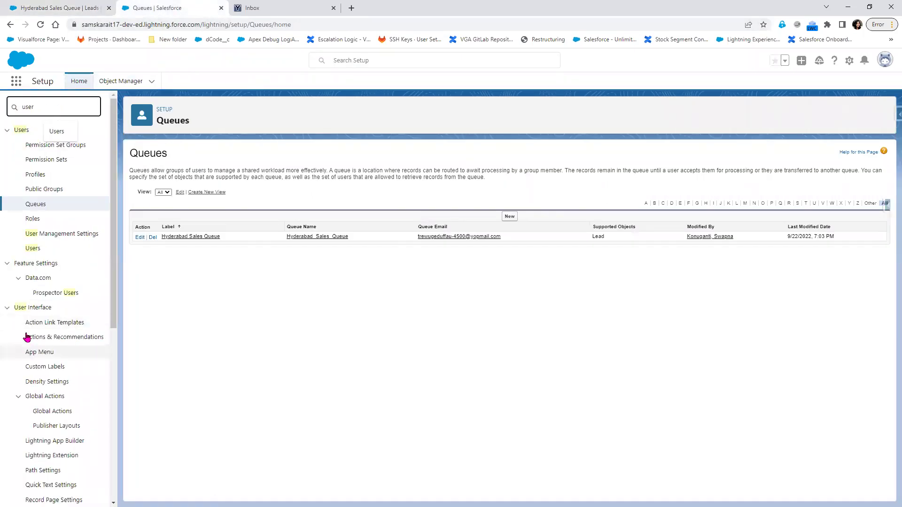
{"action": "right_click", "coordinate": [33, 249]}
{"action": "left_click", "coordinate": [61, 256]}
{"action": "left_click", "coordinate": [284, 7]}
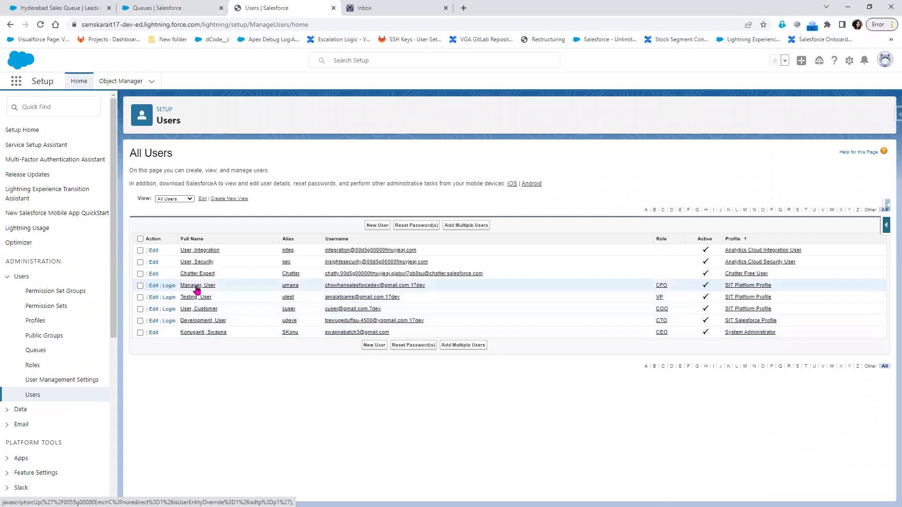
- Log in as the Development user and show the Hyderabad Sales Queue list view in Leads
{"action": "left_click", "coordinate": [203, 321]}
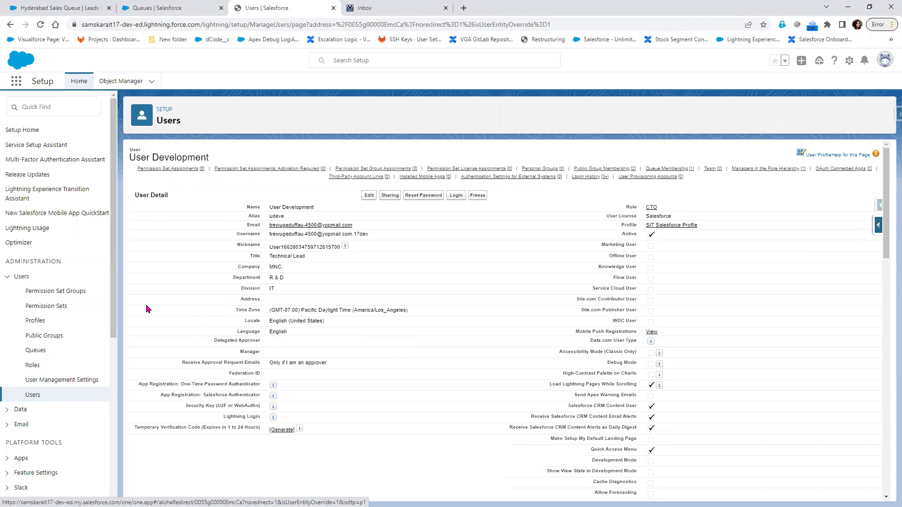
{"action": "left_click", "coordinate": [456, 196]}
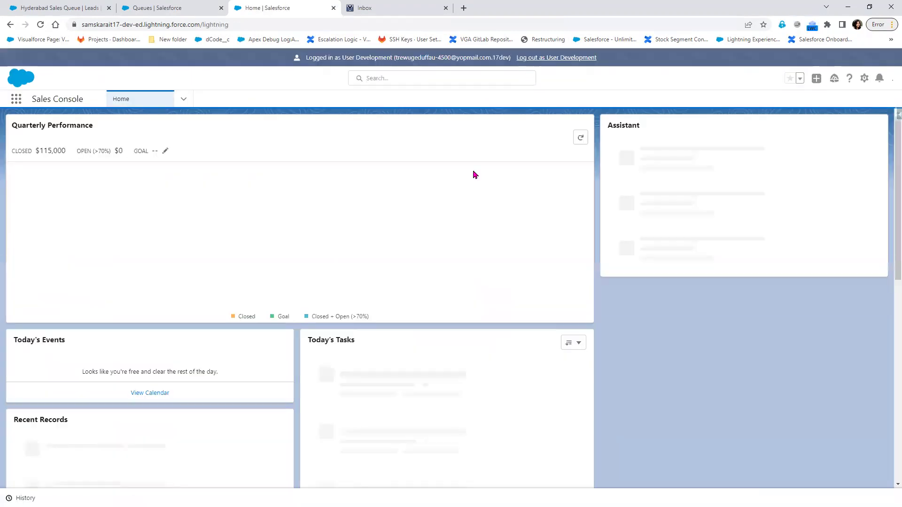
{"action": "left_click", "coordinate": [19, 100]}
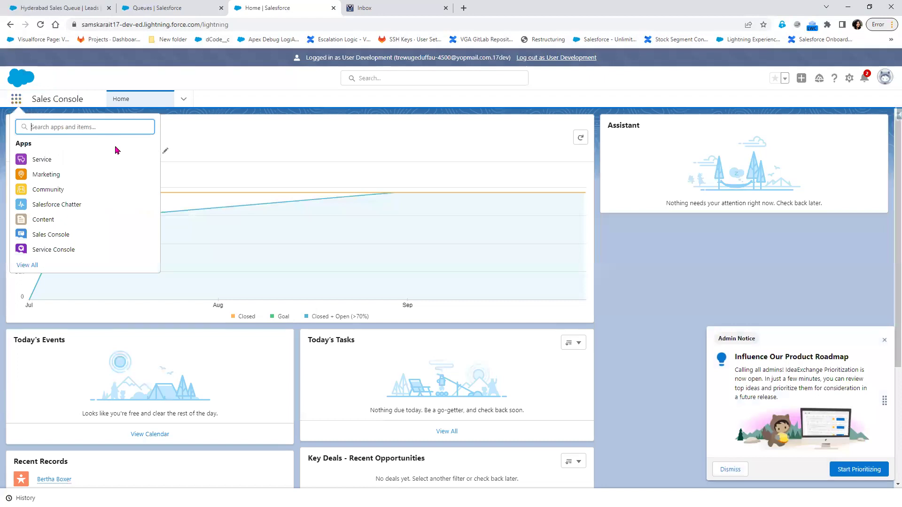
{"action": "type", "text": "lead"}
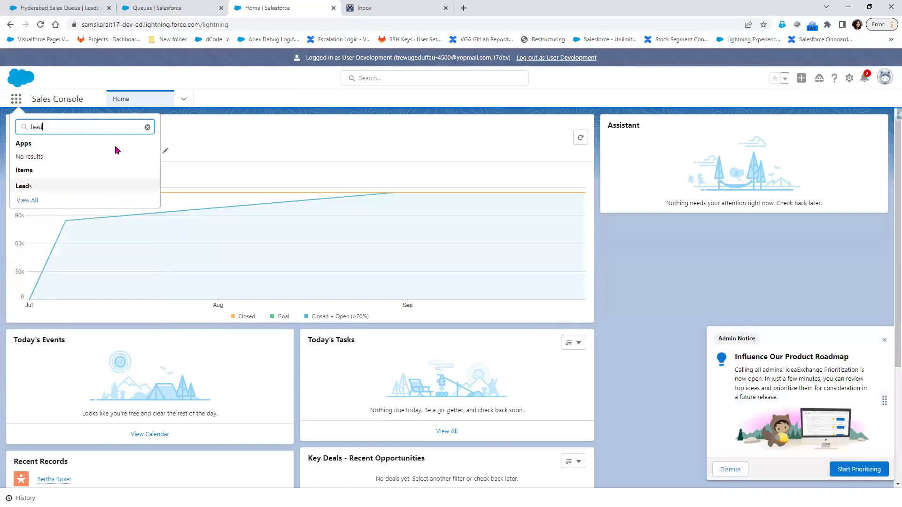
{"action": "left_click", "coordinate": [24, 186]}
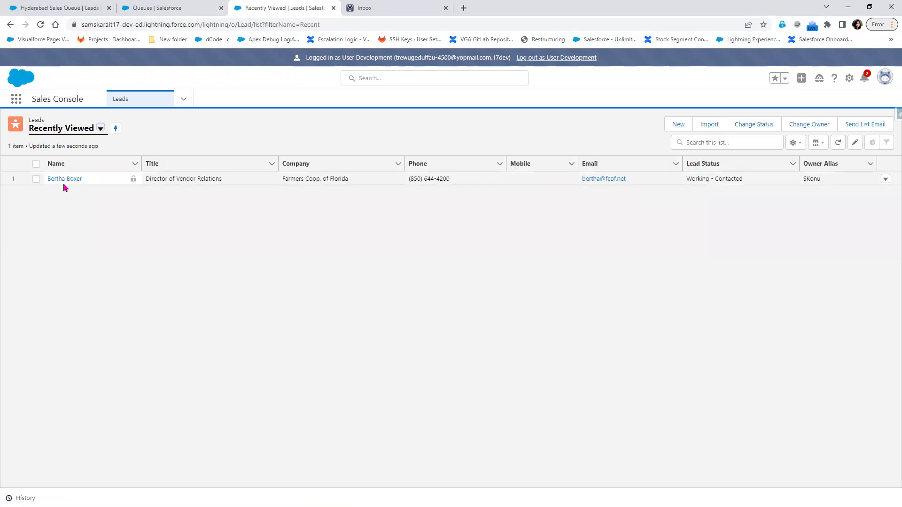
{"action": "left_click", "coordinate": [101, 129]}
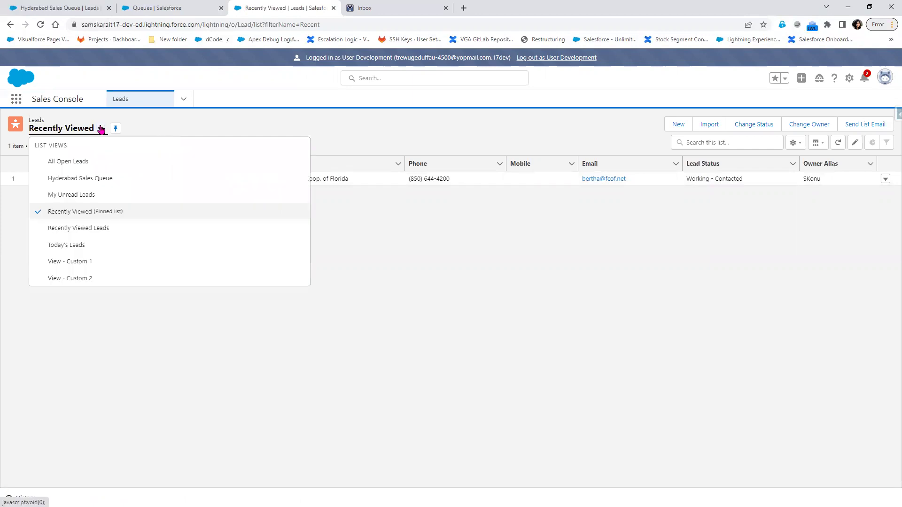
{"action": "left_click", "coordinate": [87, 179]}
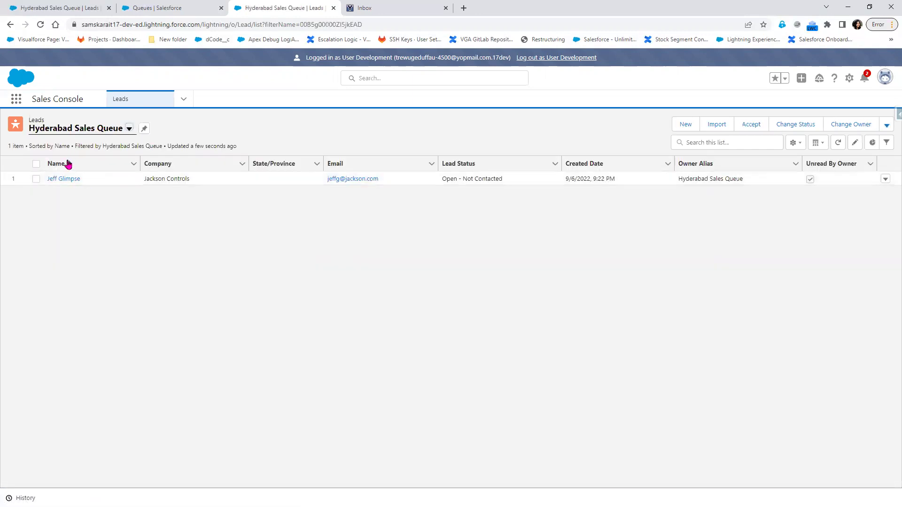
- Open the Jackson Controls lead from the queue, collapse the side list and display the lead's details
{"action": "left_click", "coordinate": [60, 180]}
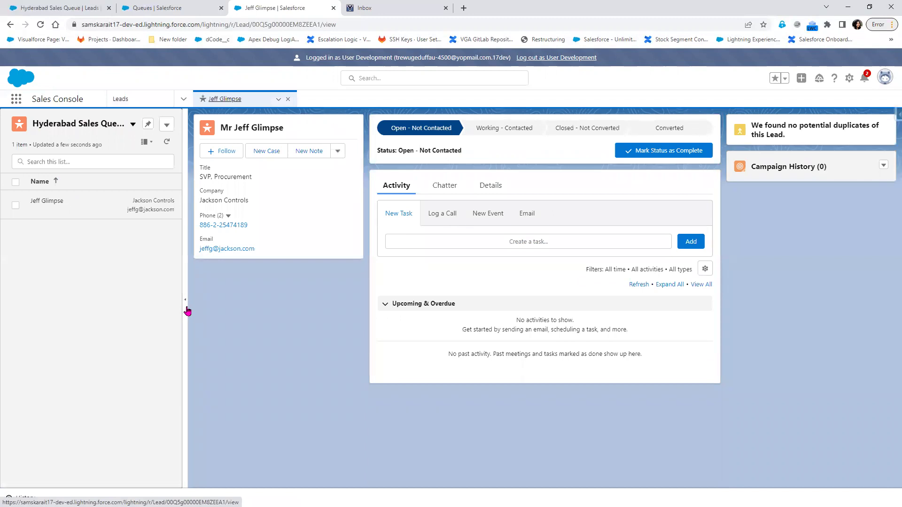
{"action": "left_click", "coordinate": [186, 305]}
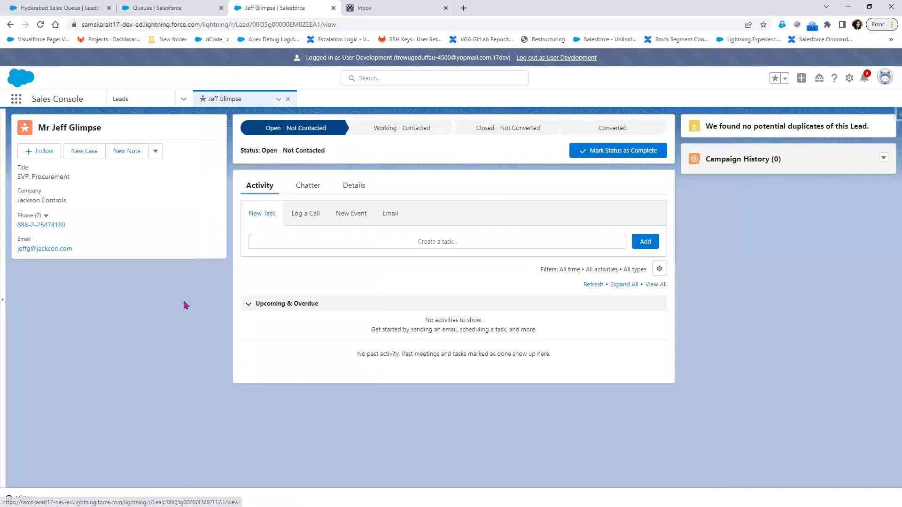
{"action": "left_click", "coordinate": [353, 188]}
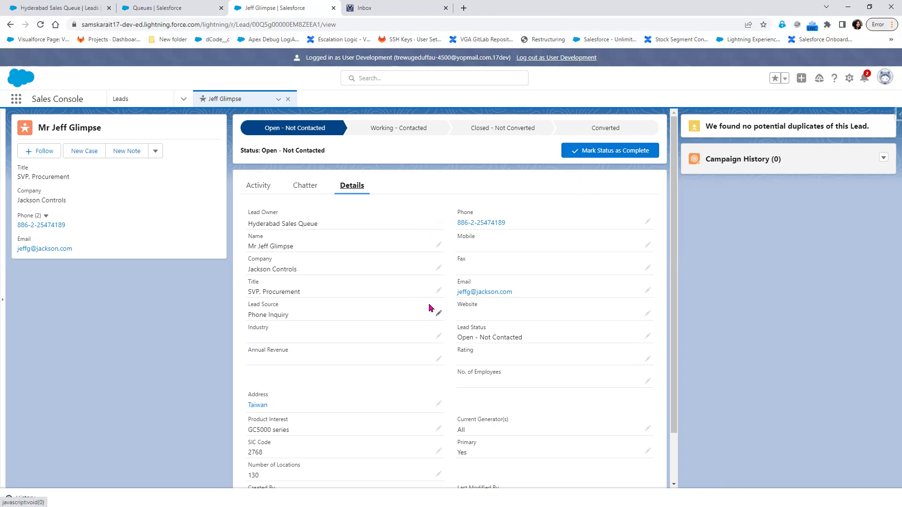
- Change the owner of the Jackson Controls lead from the queue to the Development user
{"action": "left_click", "coordinate": [439, 225]}
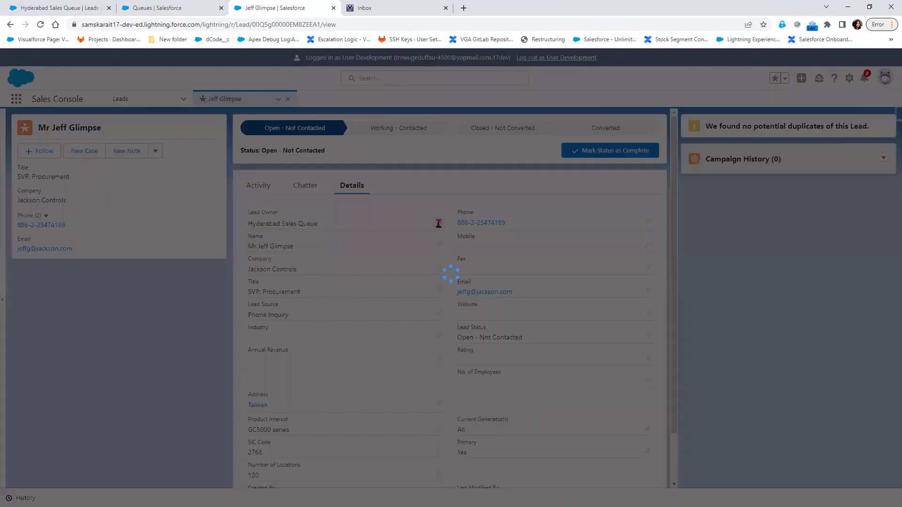
{"action": "left_click", "coordinate": [332, 221]}
{"action": "left_click", "coordinate": [337, 240]}
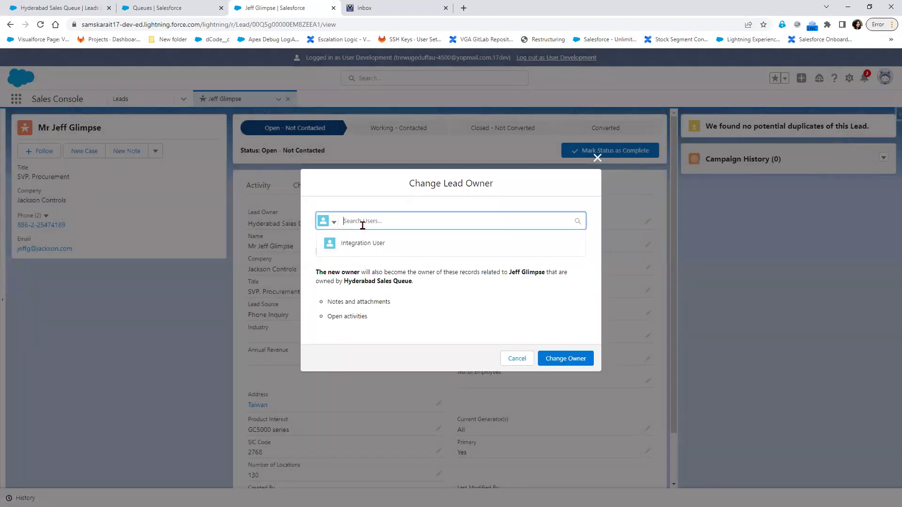
{"action": "type", "text": "Development"}
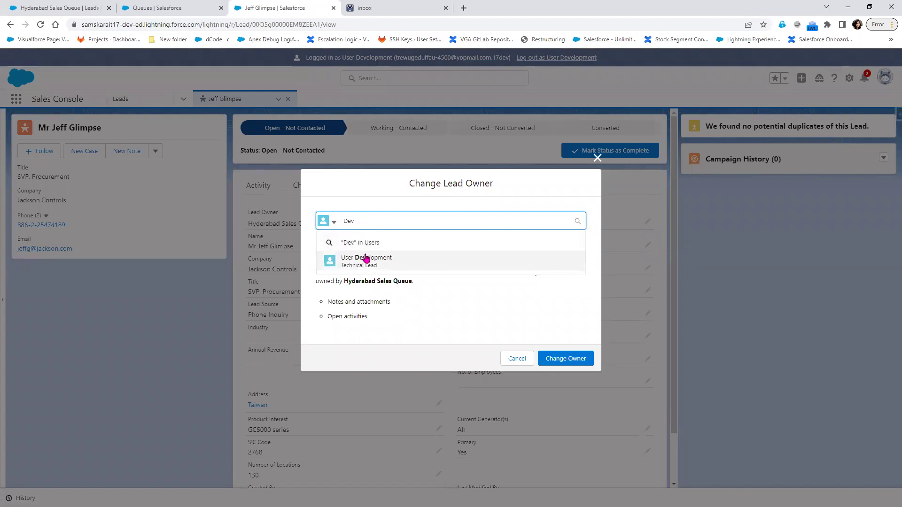
{"action": "left_click", "coordinate": [366, 258]}
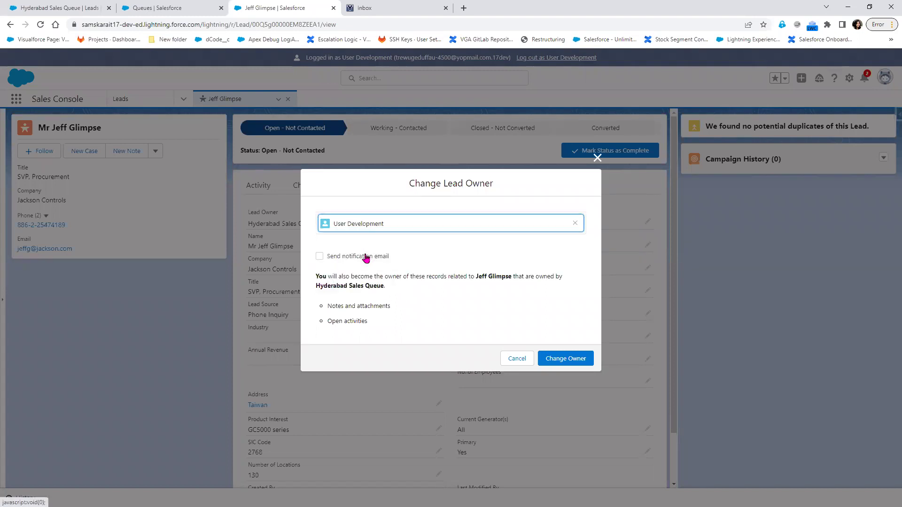
{"action": "left_click", "coordinate": [569, 359]}
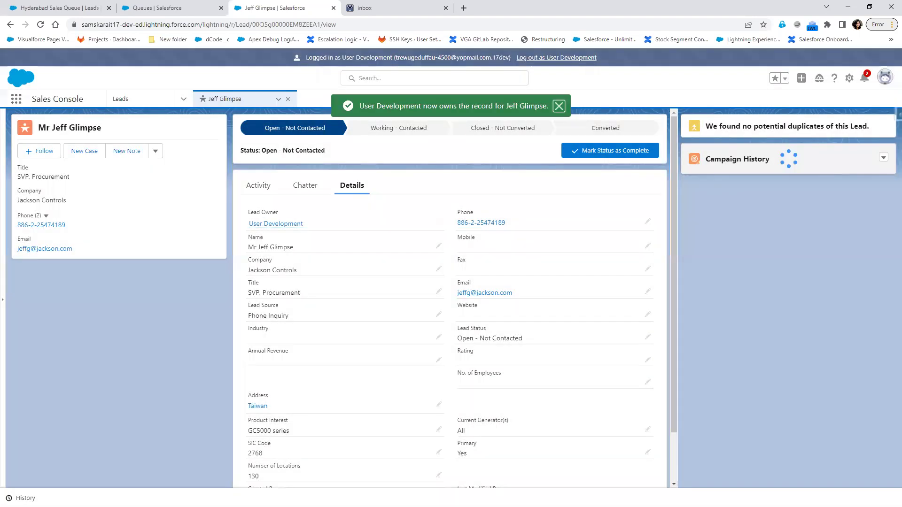
- Switch to the YOPmail inbox, refresh it to check for a notification email, and return to the lead record
{"action": "left_click", "coordinate": [397, 10]}
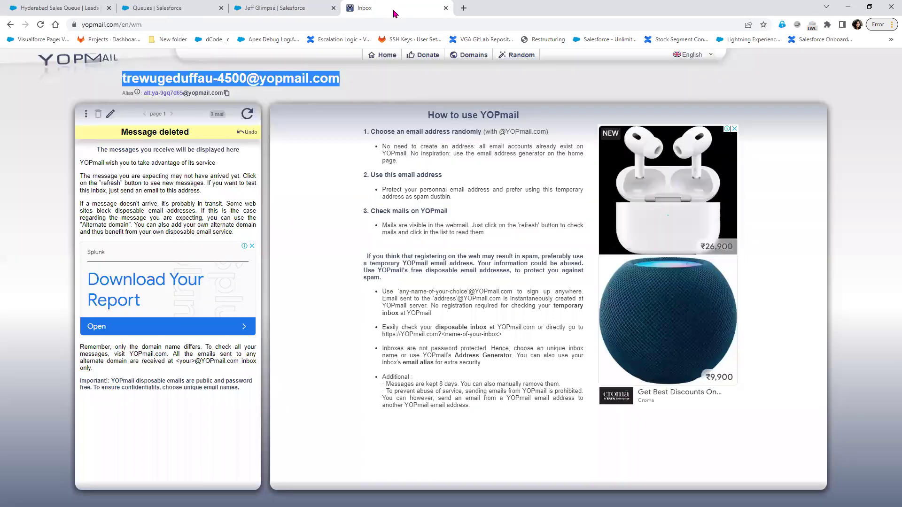
{"action": "left_click", "coordinate": [242, 118]}
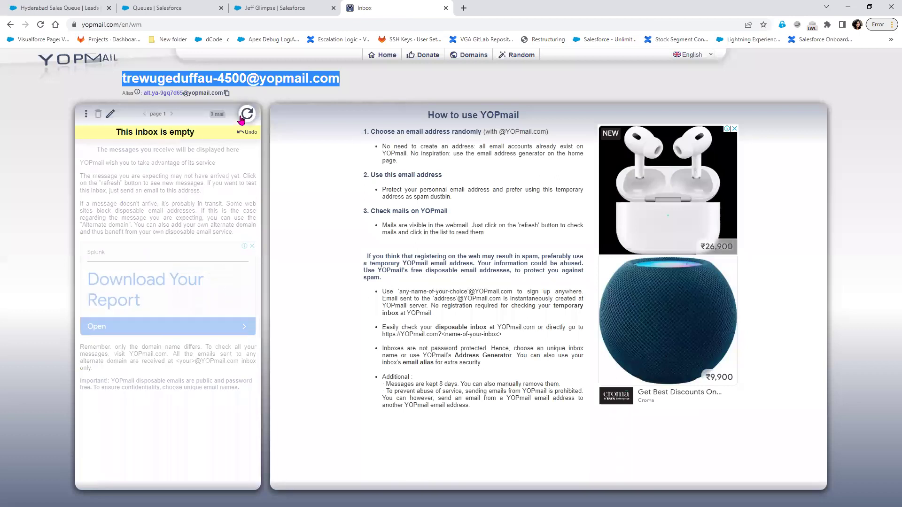
{"action": "left_click", "coordinate": [277, 9]}
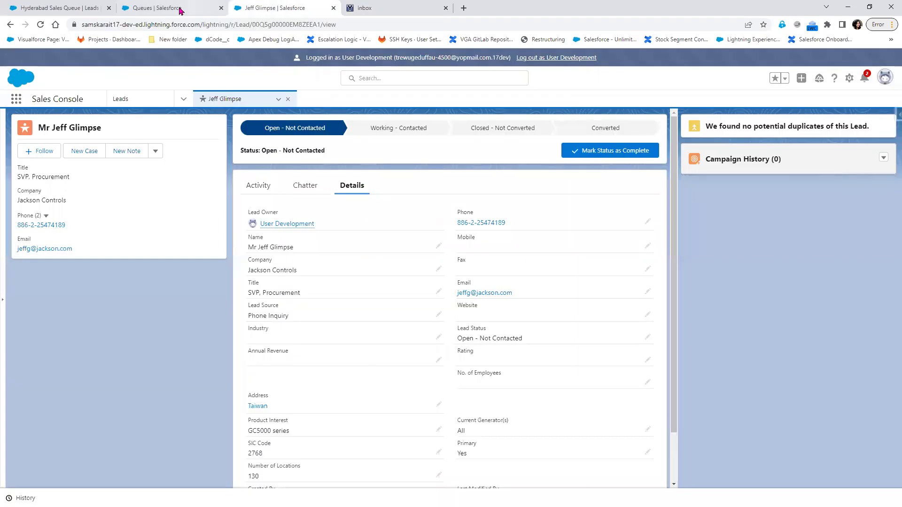
- Open the Hyderabad Sales Queue for editing in Setup and enable Send Email to Members
{"action": "left_click", "coordinate": [180, 9]}
{"action": "left_click", "coordinate": [190, 238]}
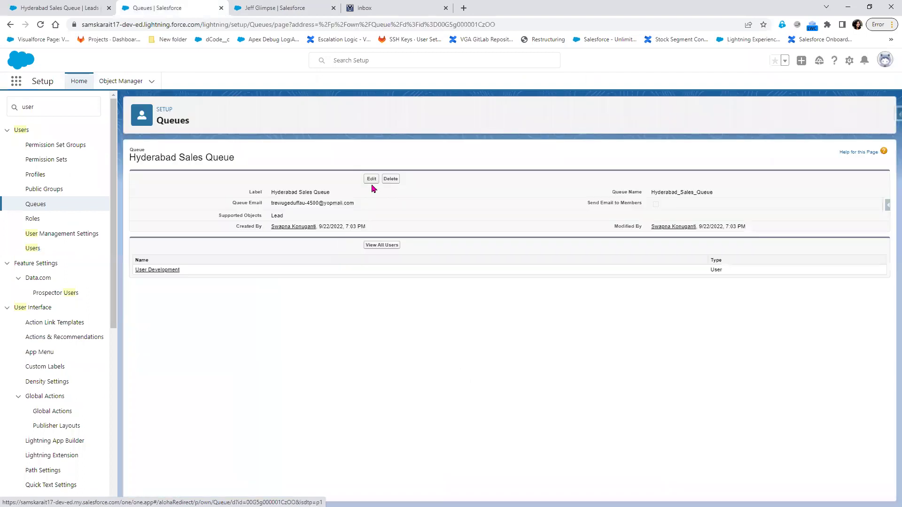
{"action": "left_click", "coordinate": [372, 179]}
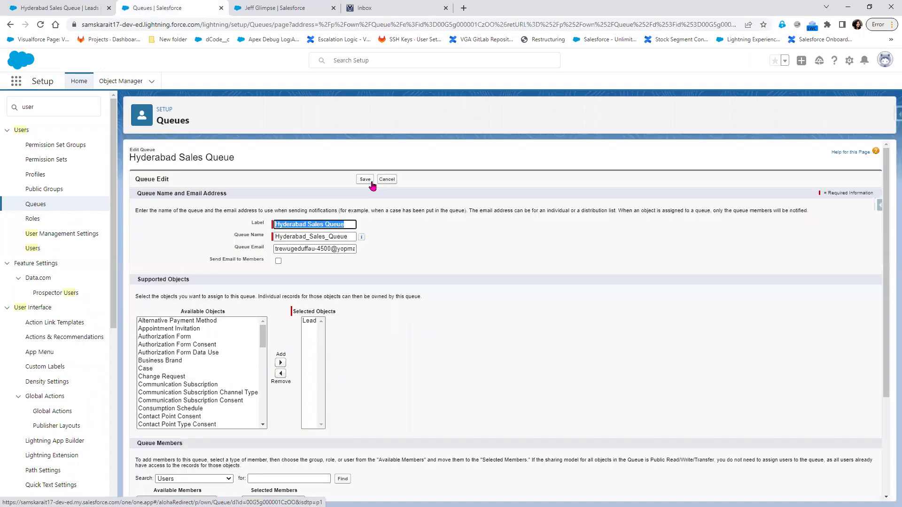
{"action": "left_click_drag", "start_coordinate": [236, 252], "coordinate": [267, 250]}
{"action": "left_click_drag", "start_coordinate": [207, 260], "coordinate": [270, 268]}
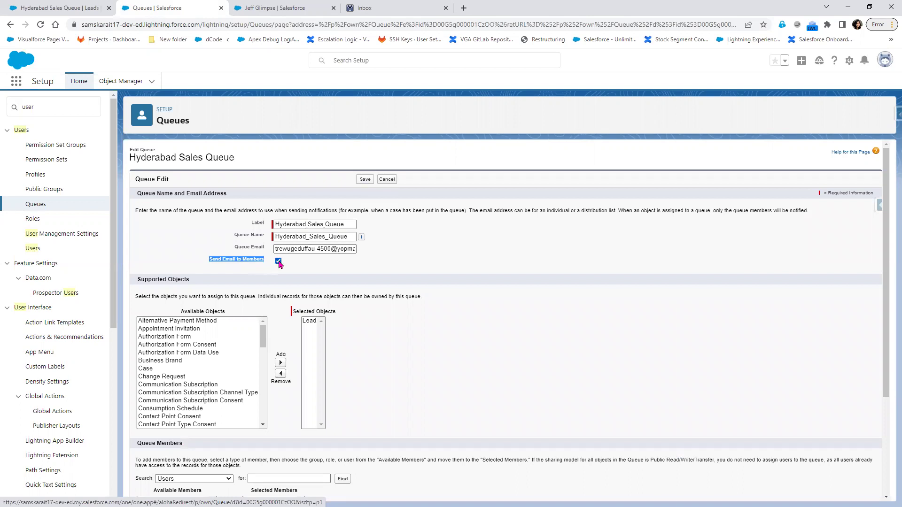
- Refresh the YOPmail inbox again to look for new messages and go back to the Jackson Controls lead
{"action": "left_click", "coordinate": [404, 8]}
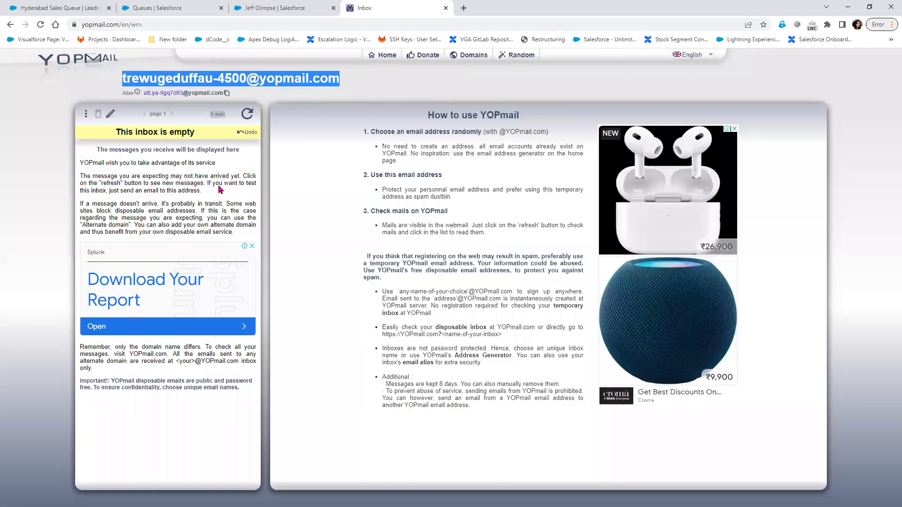
{"action": "left_click", "coordinate": [244, 115]}
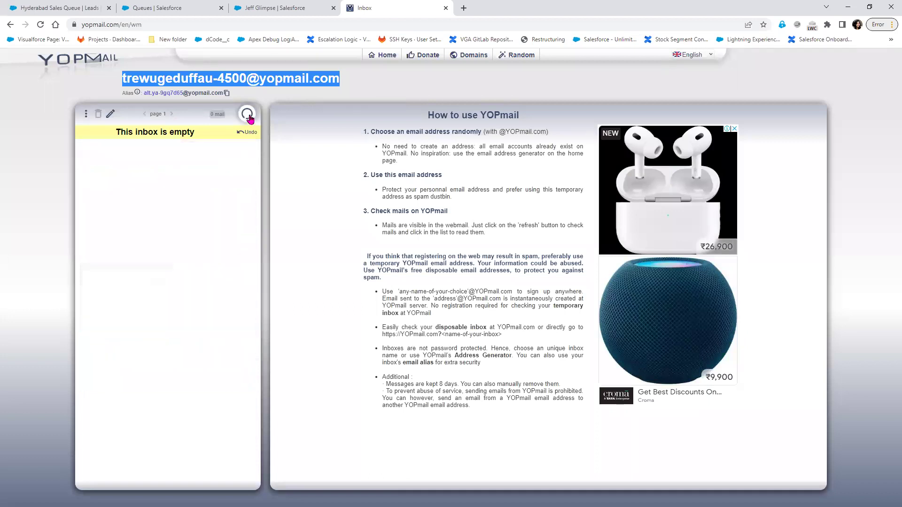
{"action": "left_click", "coordinate": [285, 7]}
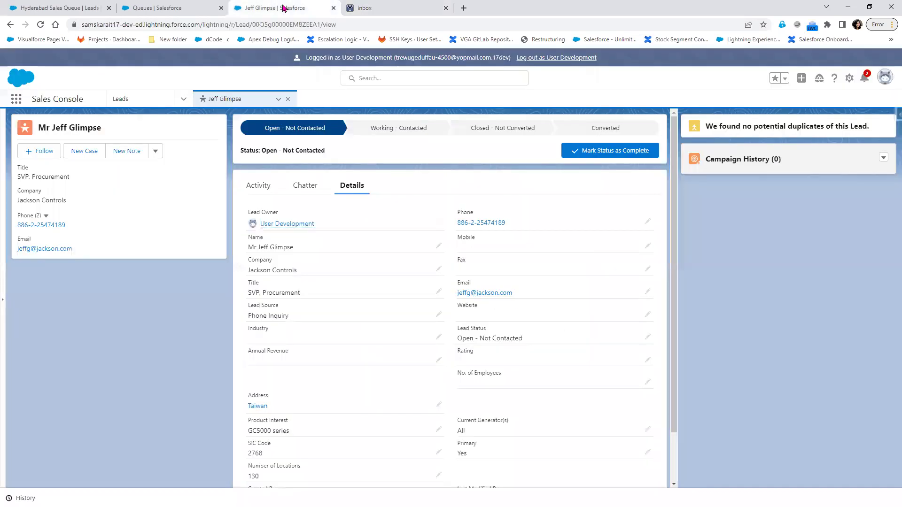
- Return to the Hyderabad Sales Queue edit page in Setup and save the queue
{"action": "left_click", "coordinate": [179, 9]}
{"action": "left_click", "coordinate": [306, 273]}
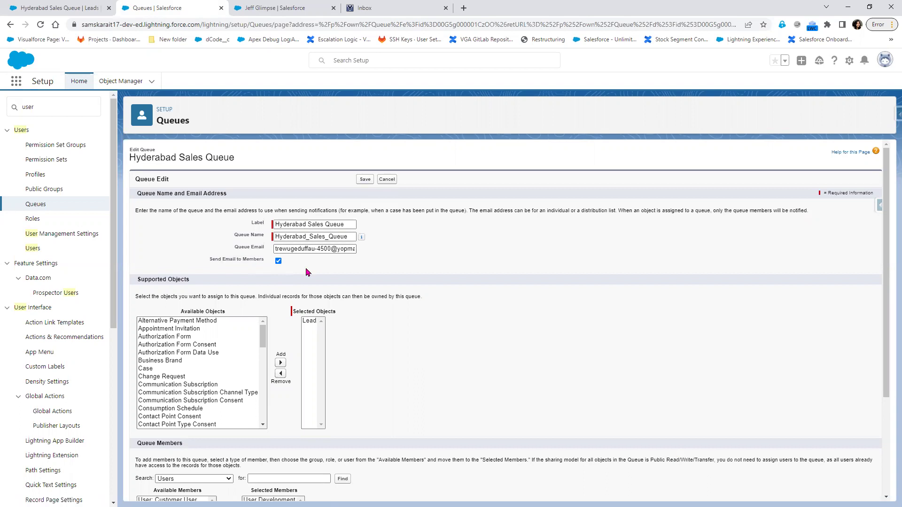
{"action": "left_click", "coordinate": [365, 179]}
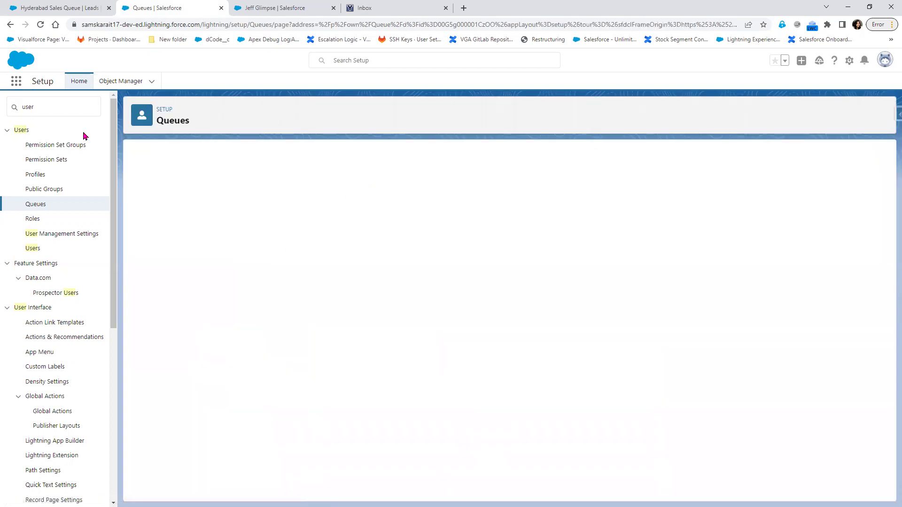
- Switch the Sales Console lead list to All Open Leads and open the Metropolitan Health Services lead
{"action": "left_click", "coordinate": [55, 8]}
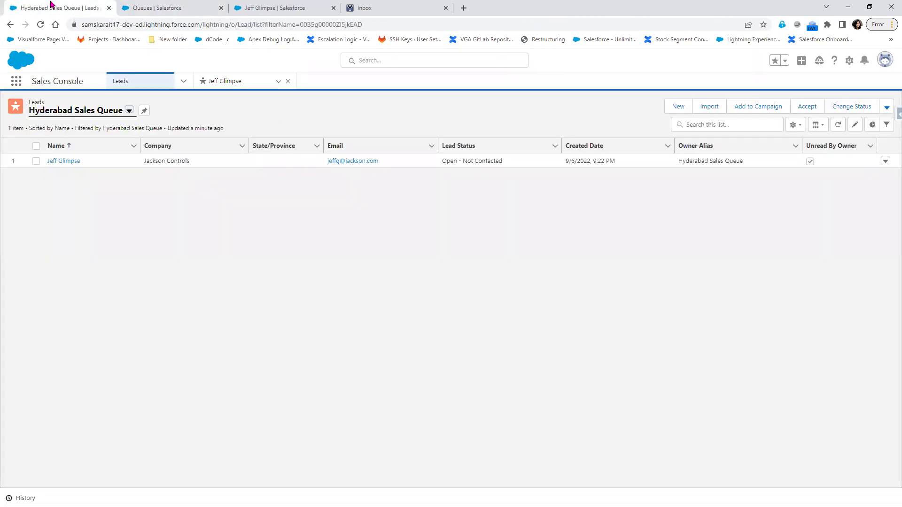
{"action": "left_click", "coordinate": [129, 113]}
{"action": "left_click", "coordinate": [77, 145]}
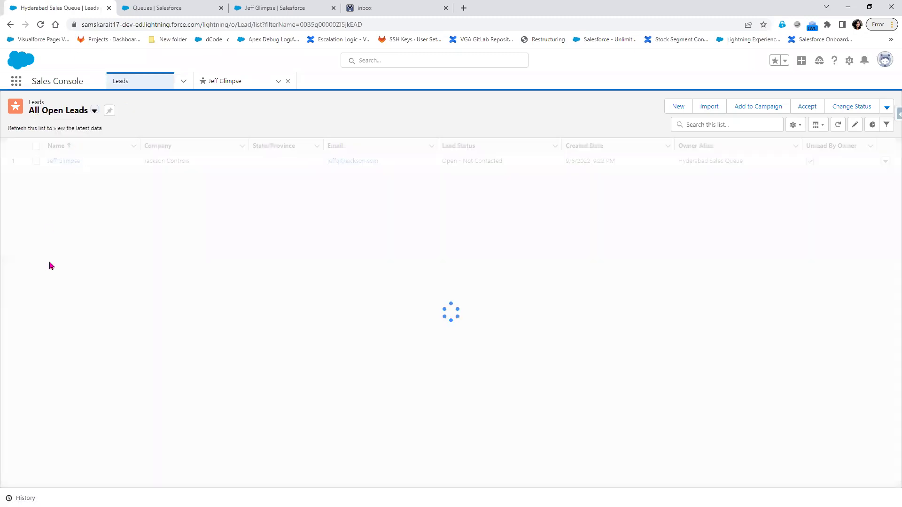
{"action": "left_click", "coordinate": [57, 263]}
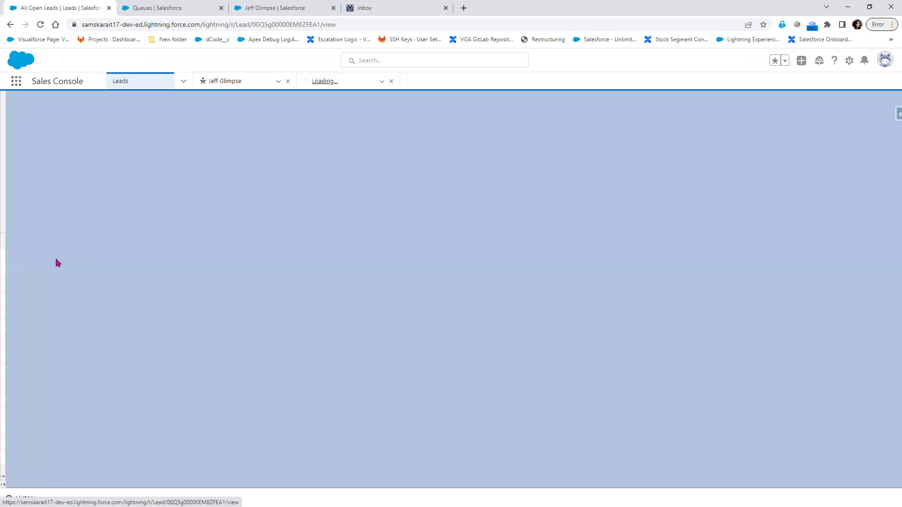
{"action": "left_click", "coordinate": [351, 169]}
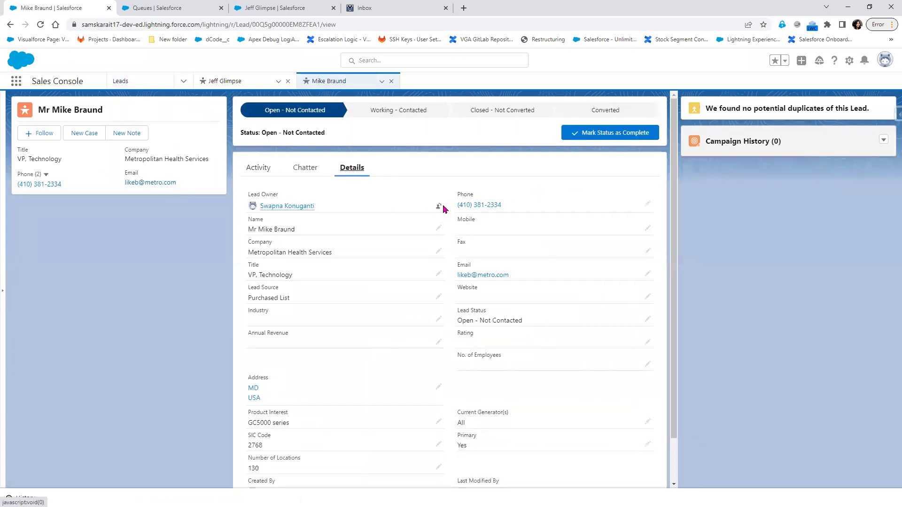
- Change the owner of the Metropolitan Health Services lead to the Hyderabad Sales Queue
{"action": "left_click", "coordinate": [439, 207]}
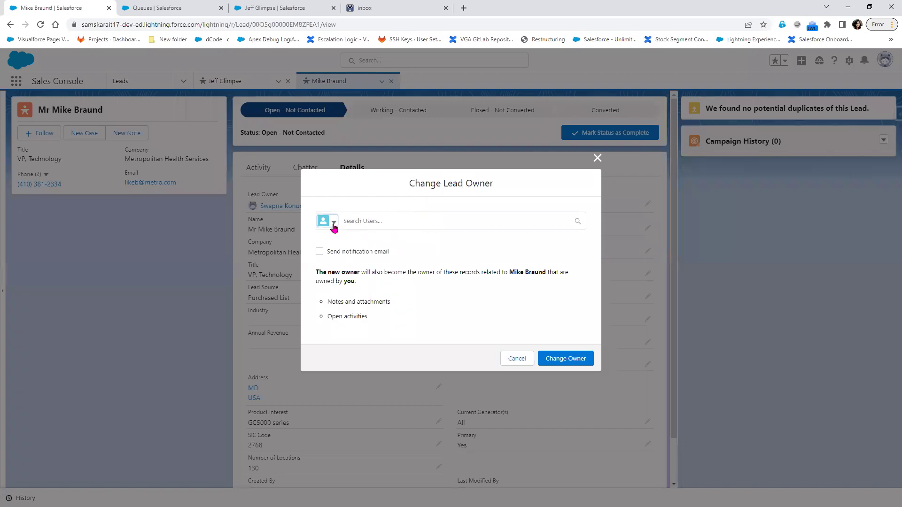
{"action": "left_click", "coordinate": [329, 222]}
{"action": "left_click", "coordinate": [343, 259]}
{"action": "left_click", "coordinate": [405, 223]}
{"action": "type", "text": "Hyderabad Sales Queue"}
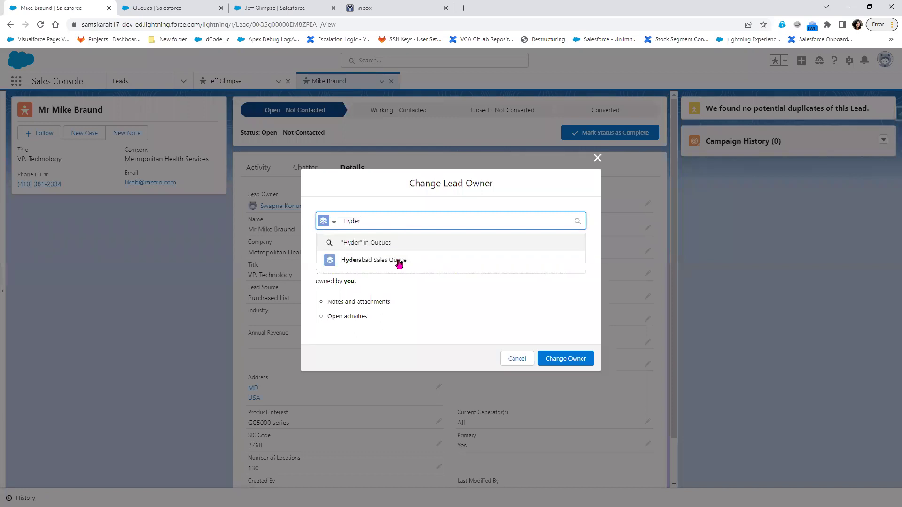
{"action": "left_click", "coordinate": [398, 261]}
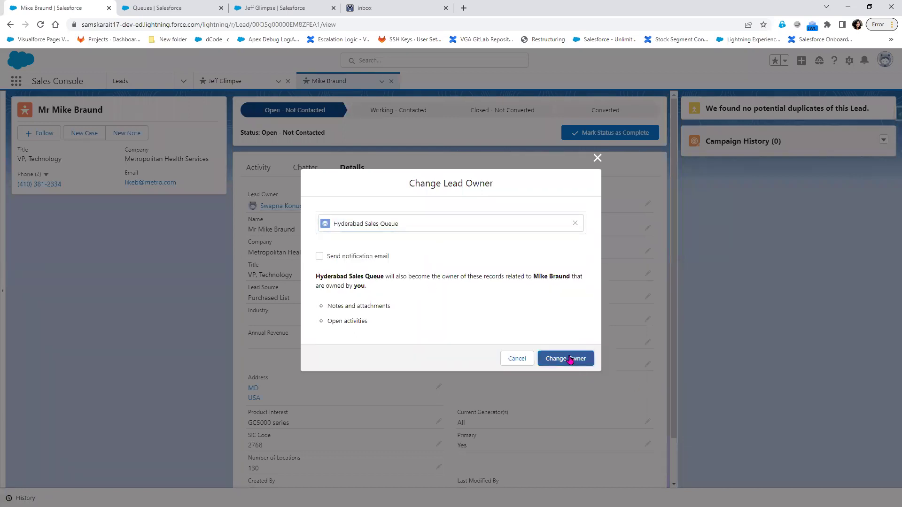
{"action": "left_click", "coordinate": [570, 360]}
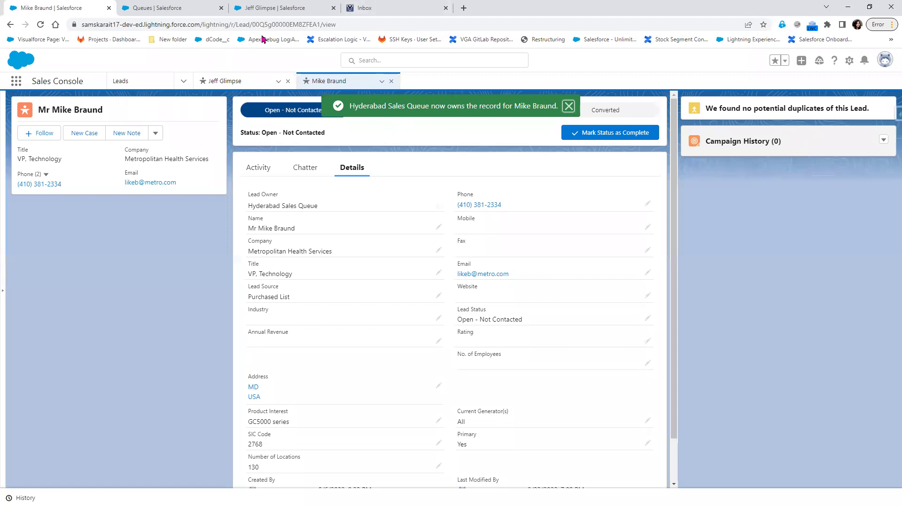
- Refresh the YOPmail inbox for the queue notification and check the e-mail address on the queue member's user record
{"action": "left_click", "coordinate": [378, 13]}
{"action": "left_click", "coordinate": [247, 118]}
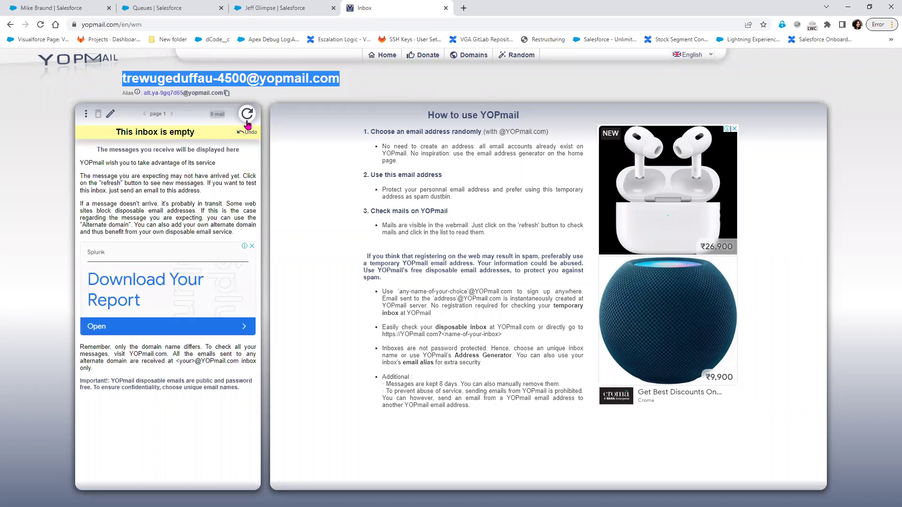
{"action": "left_click", "coordinate": [236, 14]}
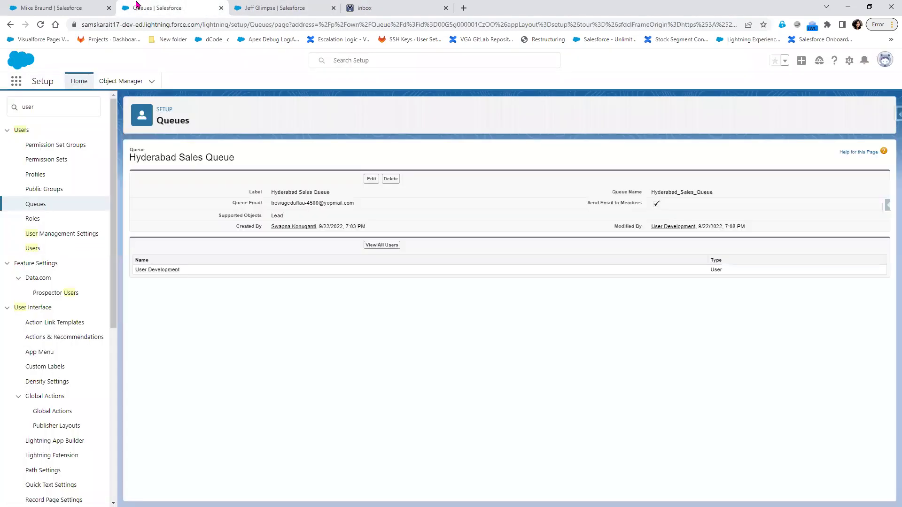
{"action": "left_click", "coordinate": [202, 8]}
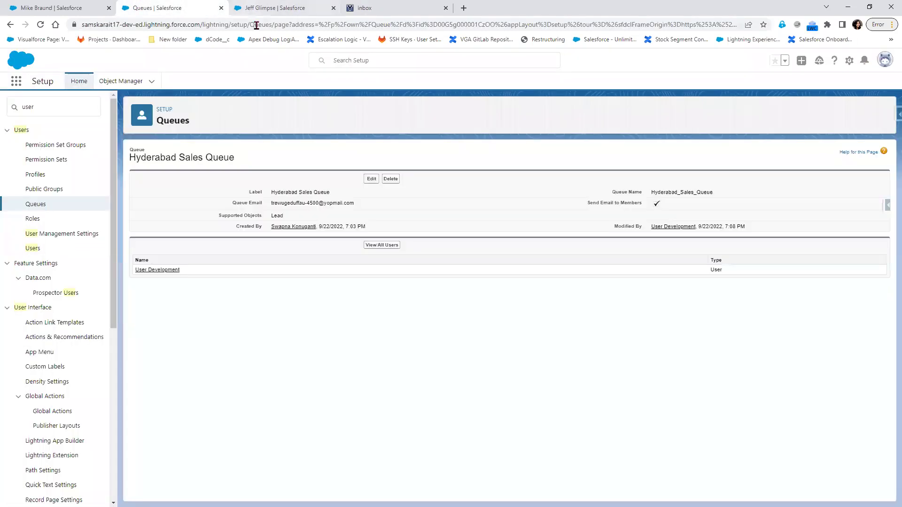
{"action": "left_click", "coordinate": [168, 272]}
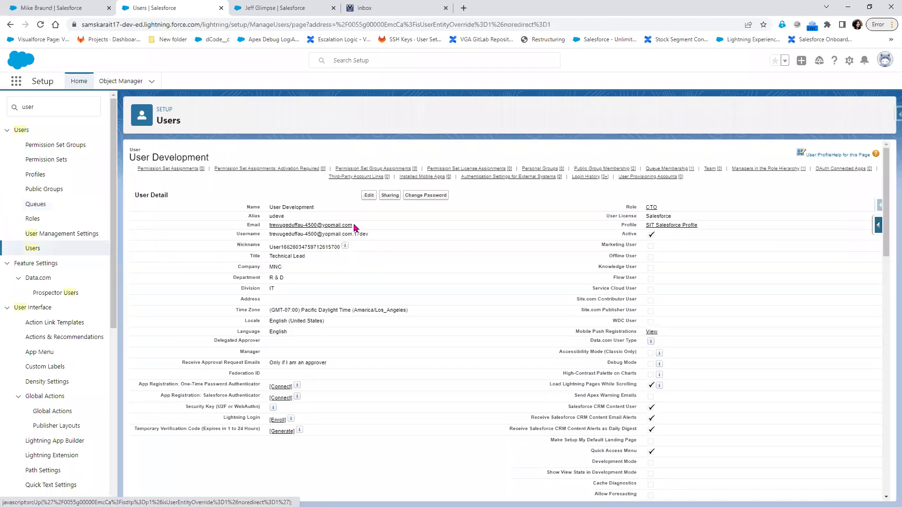
{"action": "left_click_drag", "start_coordinate": [356, 229], "coordinate": [268, 228]}
- Reload the YOPmail inbox page to look for the assignment e-mail and return to the Metropolitan Health Services lead
{"action": "left_click", "coordinate": [413, 9]}
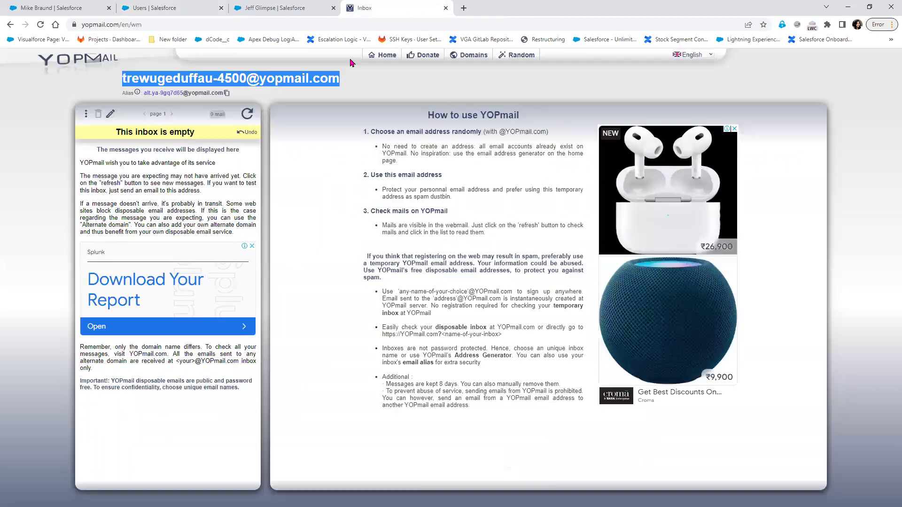
{"action": "left_click", "coordinate": [41, 24]}
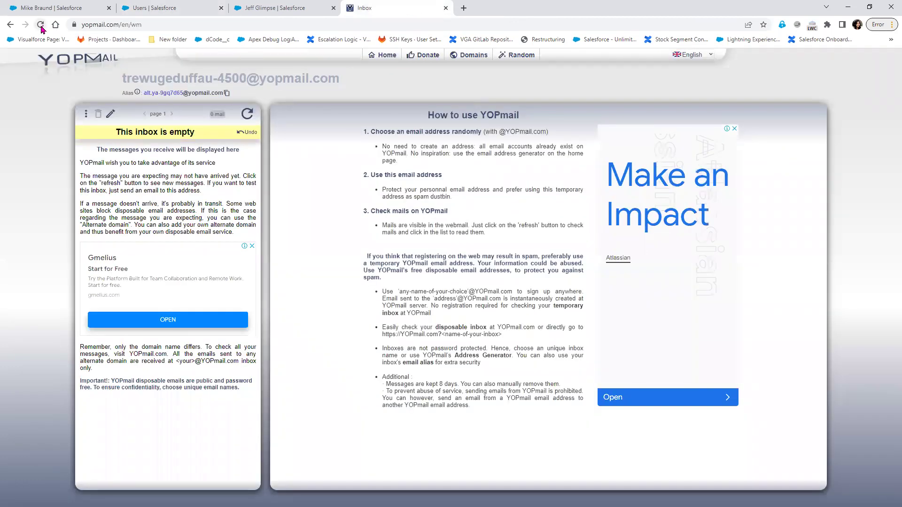
{"action": "left_click", "coordinate": [41, 24]}
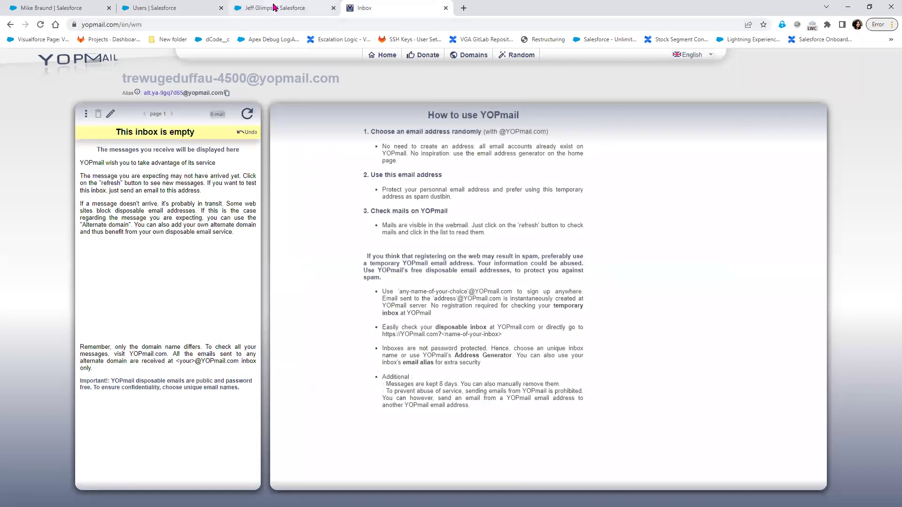
{"action": "left_click", "coordinate": [272, 8]}
{"action": "left_click", "coordinate": [153, 9]}
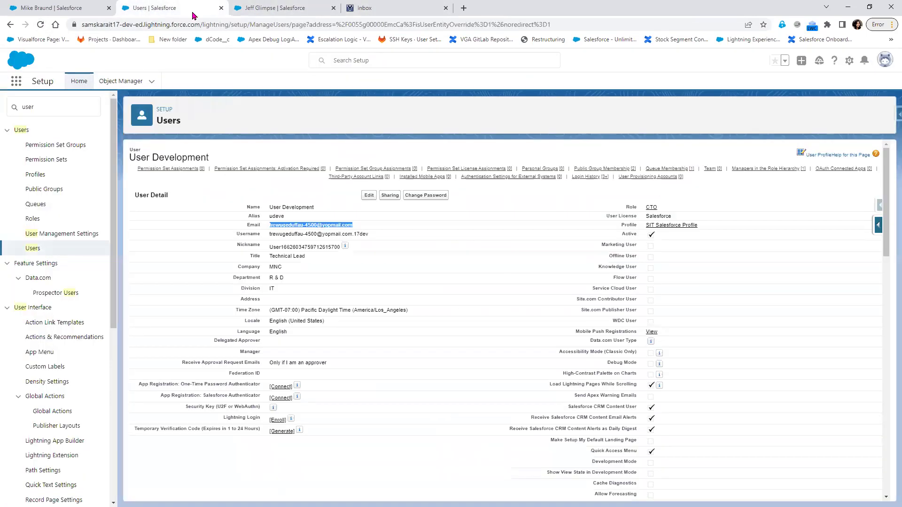
{"action": "left_click", "coordinate": [55, 8]}
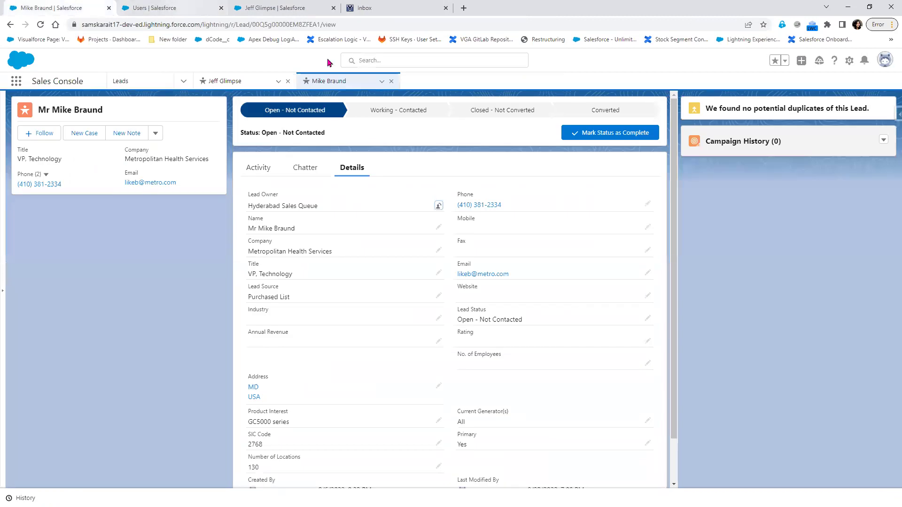
- Log out as User Development and reload the Metropolitan Health Services lead page
{"action": "left_click", "coordinate": [258, 10]}
{"action": "left_click", "coordinate": [557, 58]}
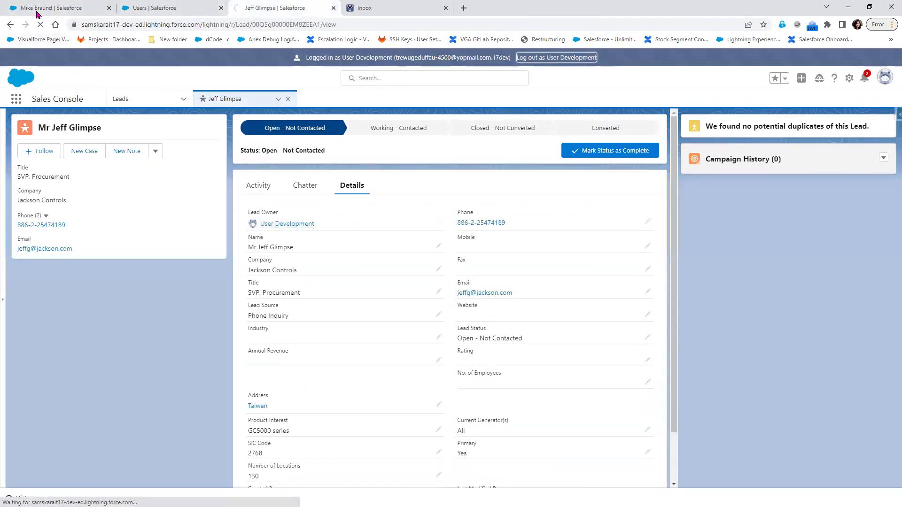
{"action": "left_click", "coordinate": [39, 9]}
{"action": "left_click", "coordinate": [43, 28]}
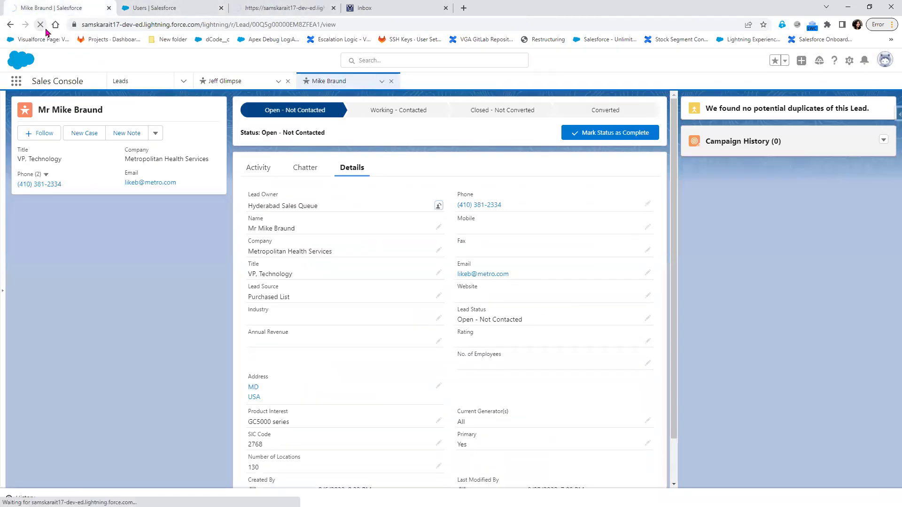
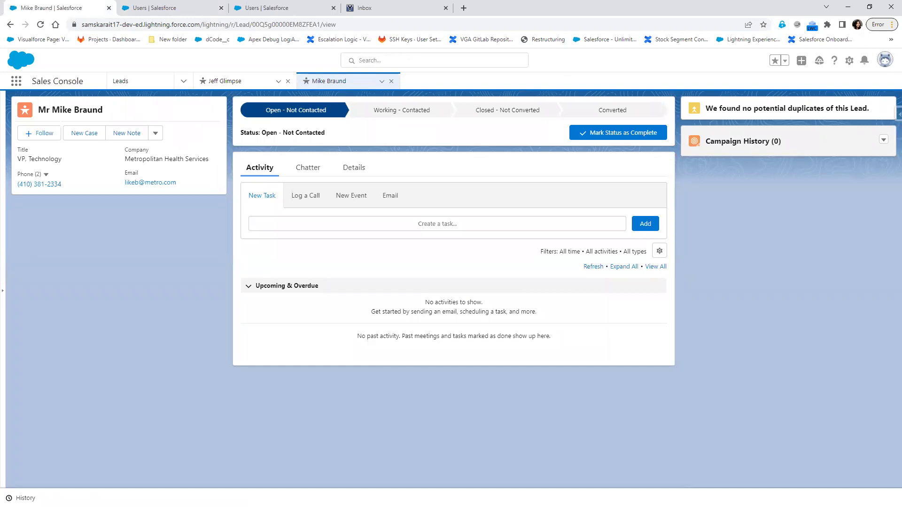
- Switch to the Notepad++ notes and add the heading "Transferring" below the queue requirement
{"action": "key", "text": "alt+Tab"}
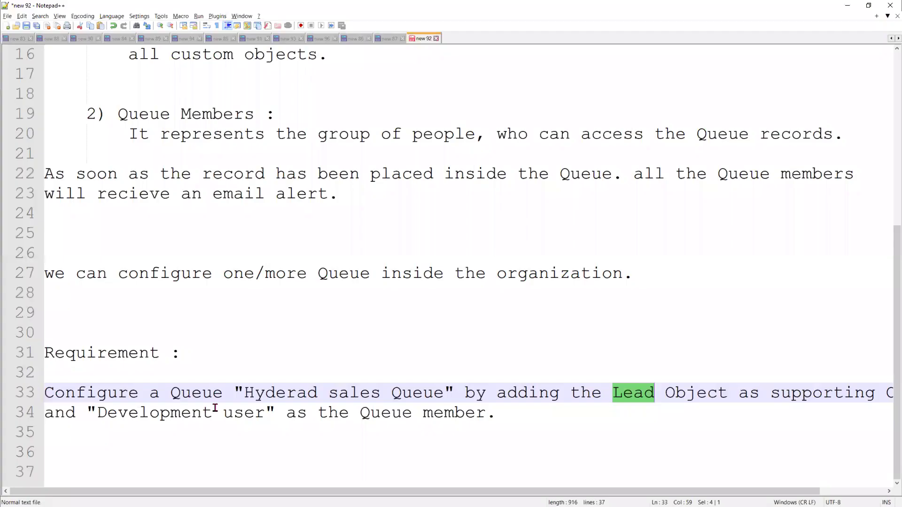
{"action": "left_click", "coordinate": [549, 413]}
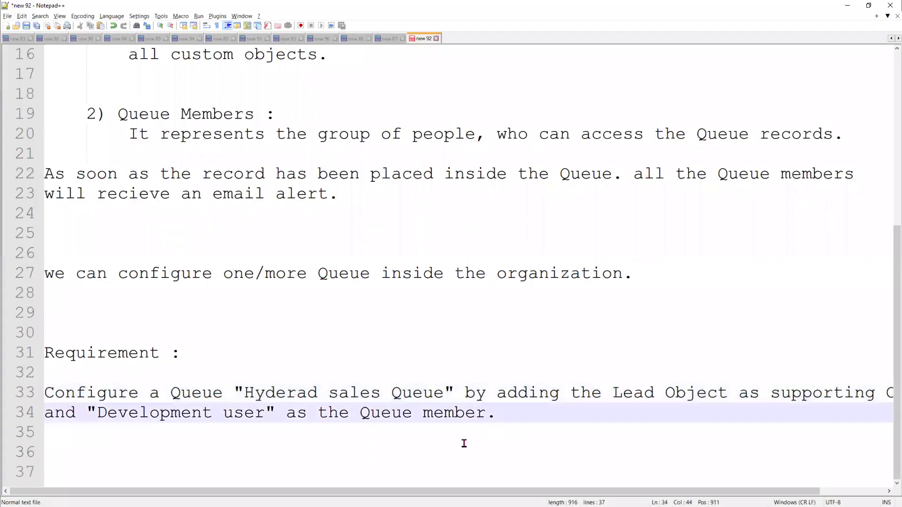
{"action": "key", "text": "Return"}
{"action": "key", "text": "Return"}
{"action": "key", "text": "Return"}
{"action": "type", "text": "Tra"}
{"action": "type", "text": "ns"}
{"action": "type", "text": "erring"}
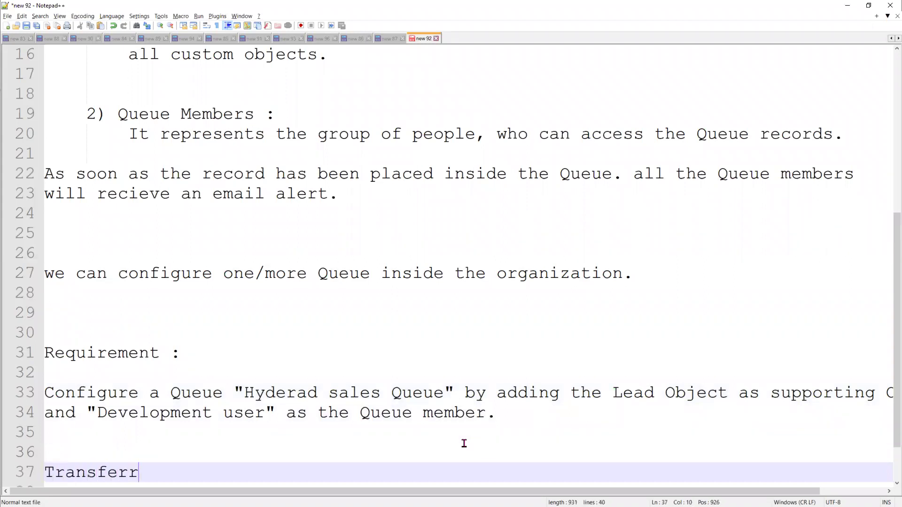
- Add the numbered item "1) Manula Transfer" under the Transferring heading, followed by blank lines
{"action": "key", "text": "Return"}
{"action": "key", "text": "Return"}
{"action": "type", "text": "1"}
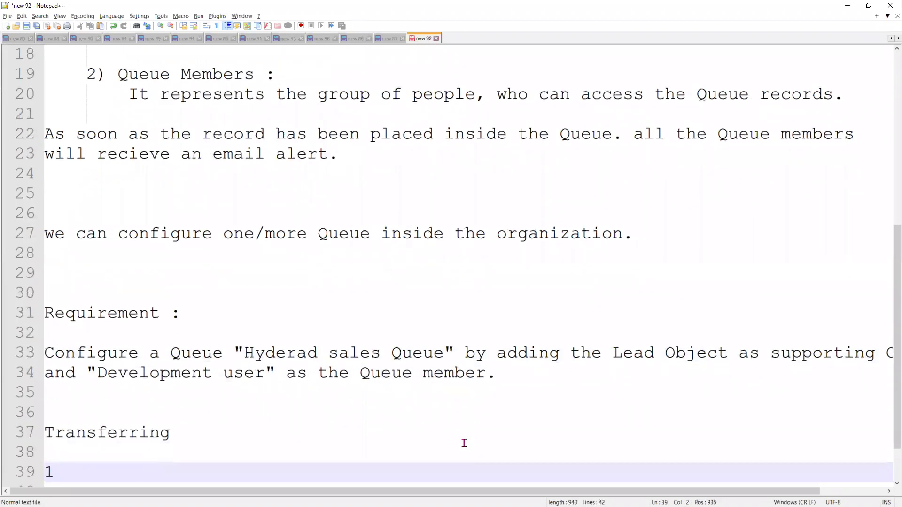
{"action": "type", "text": ") Manula T"}
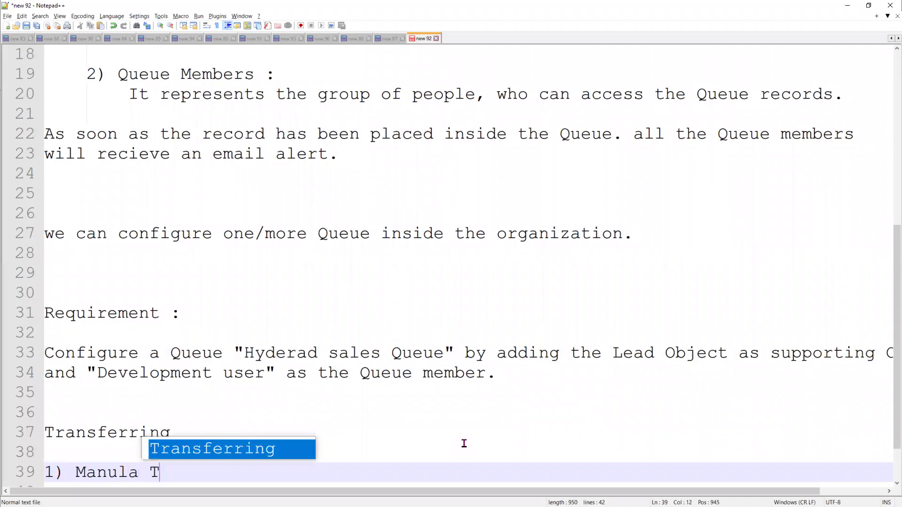
{"action": "type", "text": "ransfer"}
{"action": "key", "text": "Return"}
{"action": "key", "text": "Return"}
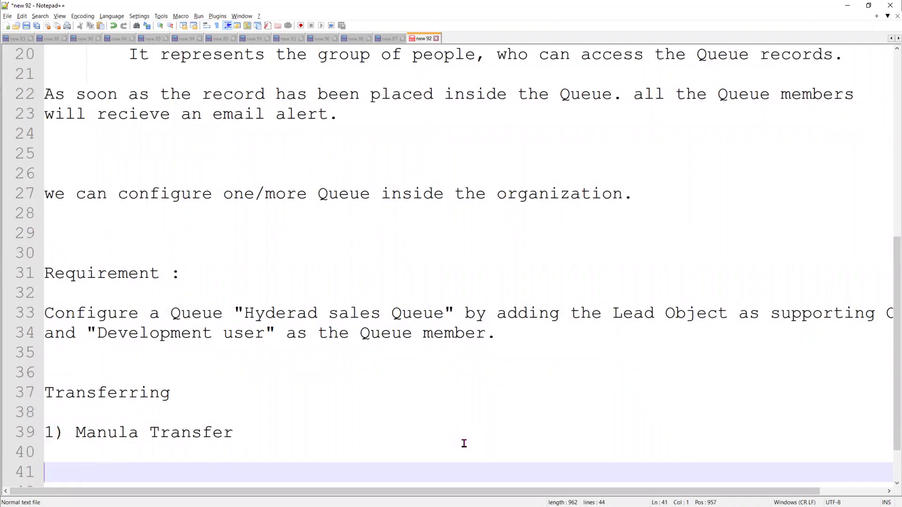
- Extend the "1) Manula Transfer" item with ": we can transfer the record to the Queue manually by changing" and begin a new line
{"action": "left_click", "coordinate": [306, 428]}
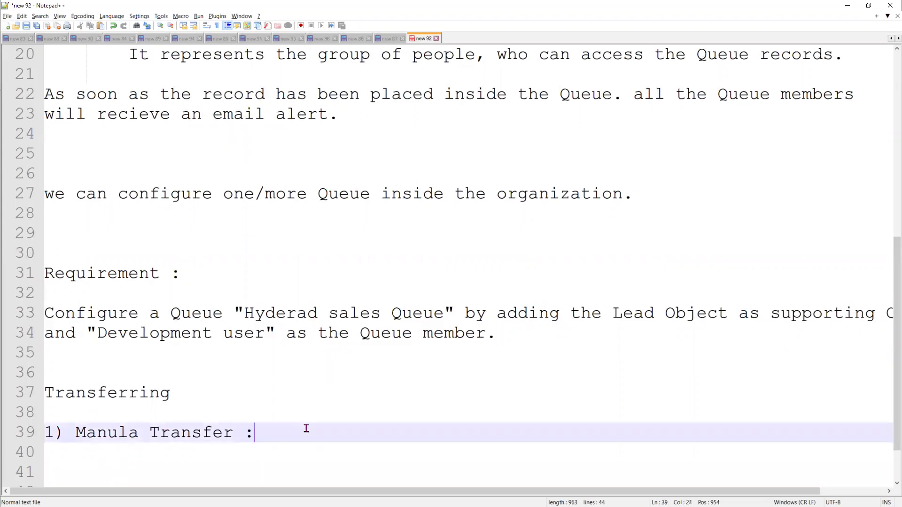
{"action": "type", "text": "we can t"}
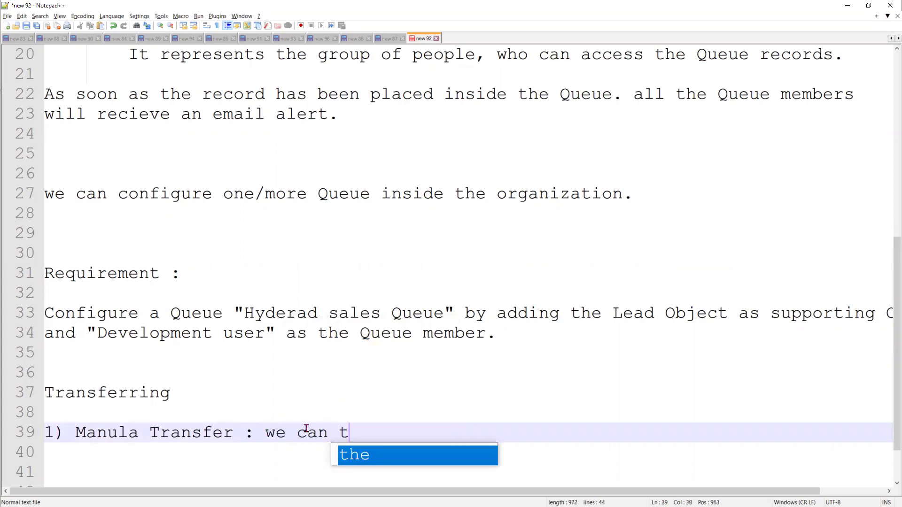
{"action": "type", "text": "ransfer the "}
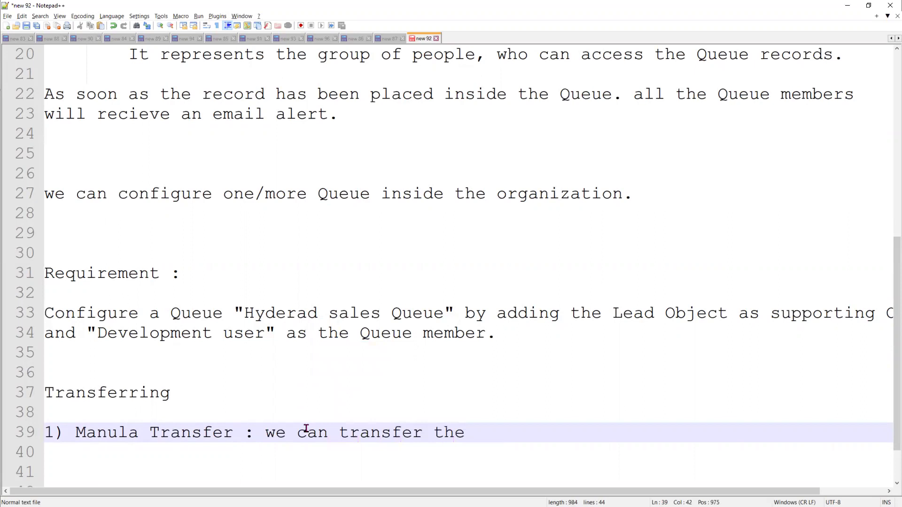
{"action": "type", "text": "record t"}
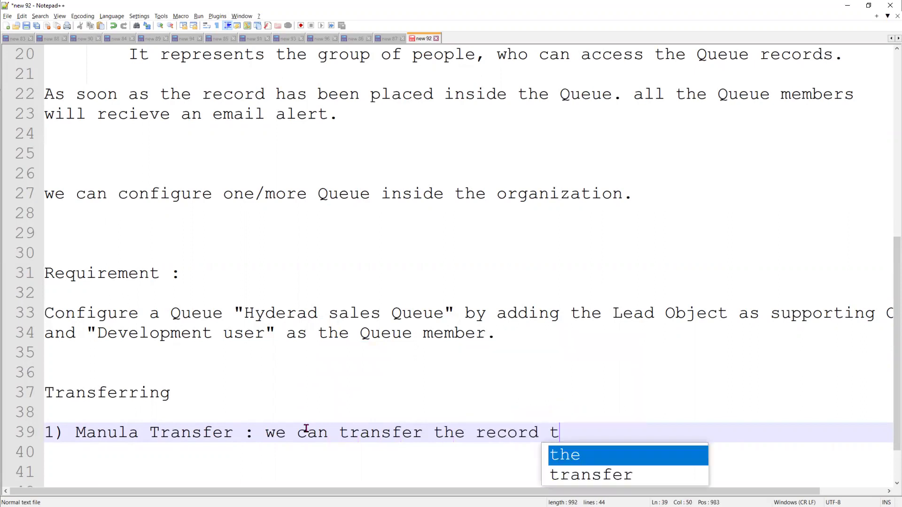
{"action": "type", "text": "o the "}
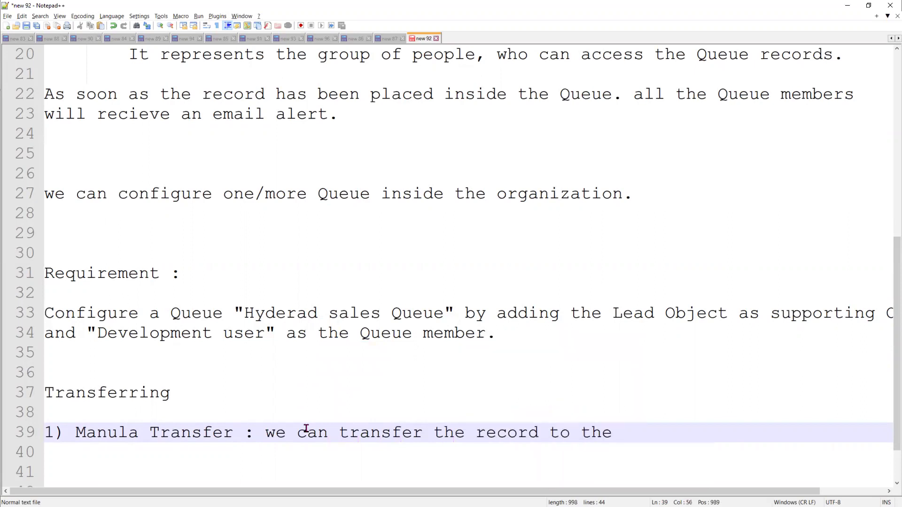
{"action": "type", "text": "Queue "}
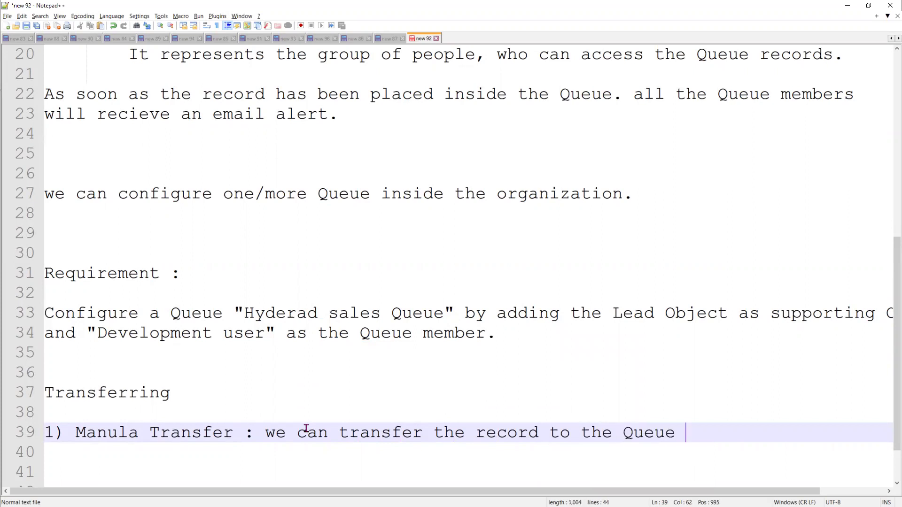
{"action": "type", "text": "manually "}
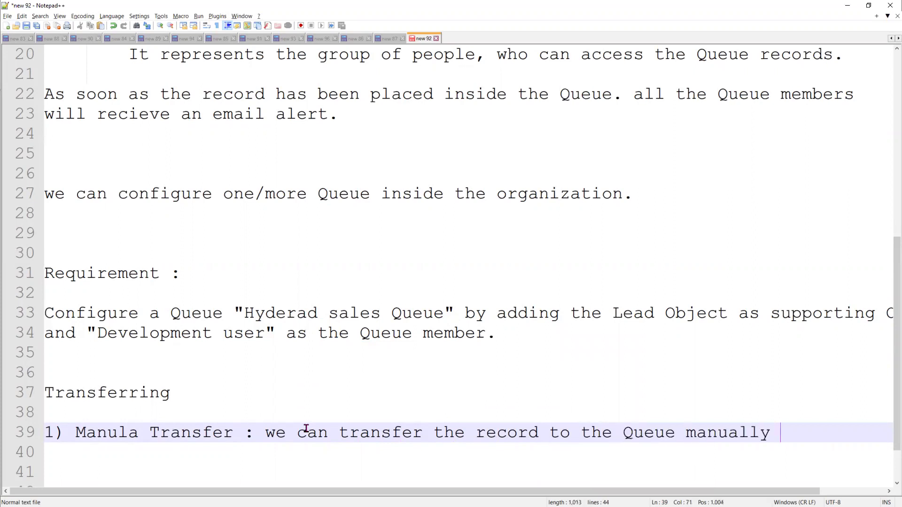
{"action": "type", "text": "by change"}
{"action": "key", "text": "BackSpace"}
{"action": "type", "text": "ing"}
{"action": "key", "text": "Return"}
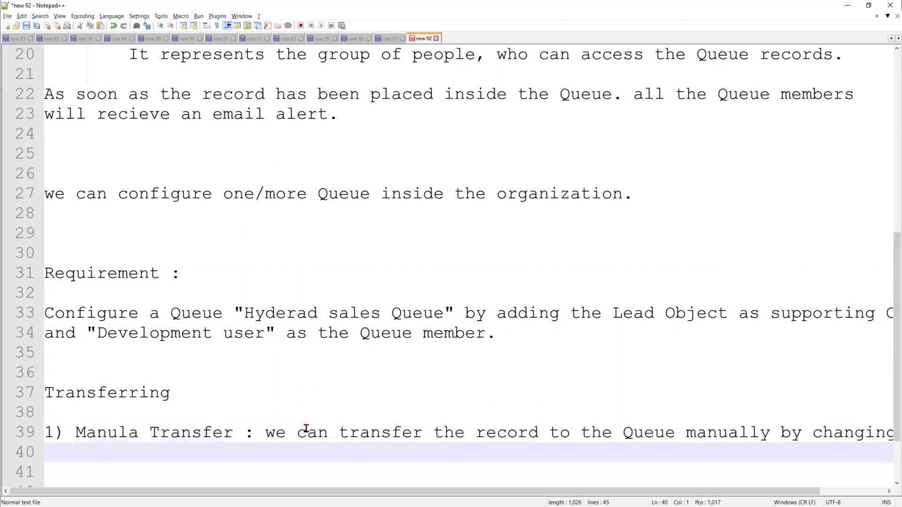
- Complete the manual transfer description with the line: the "Record Owner" field to the Queue
{"action": "type", "text": "the \"Record "}
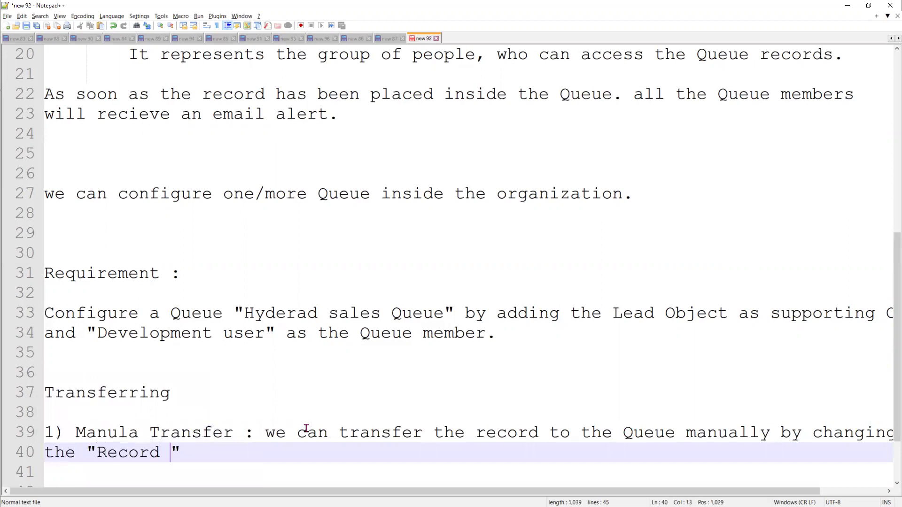
{"action": "type", "text": "O"}
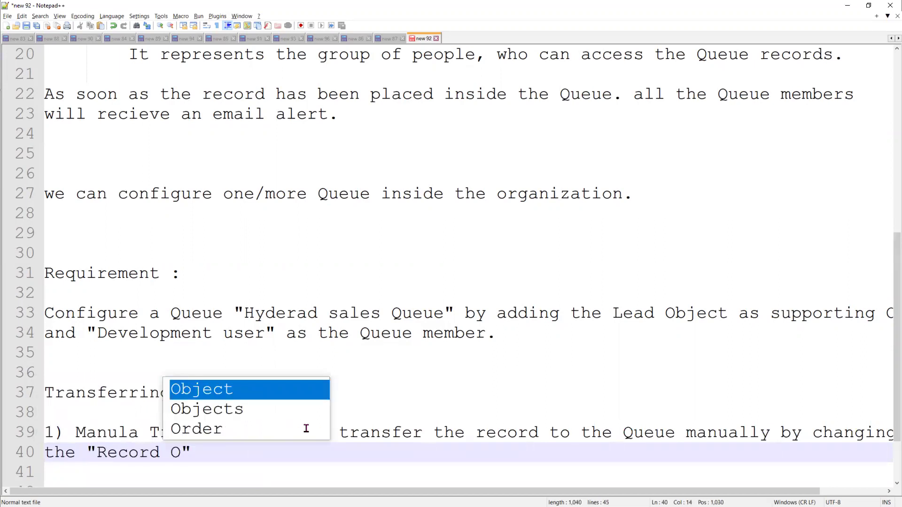
{"action": "type", "text": "wner"}
{"action": "key", "text": "End"}
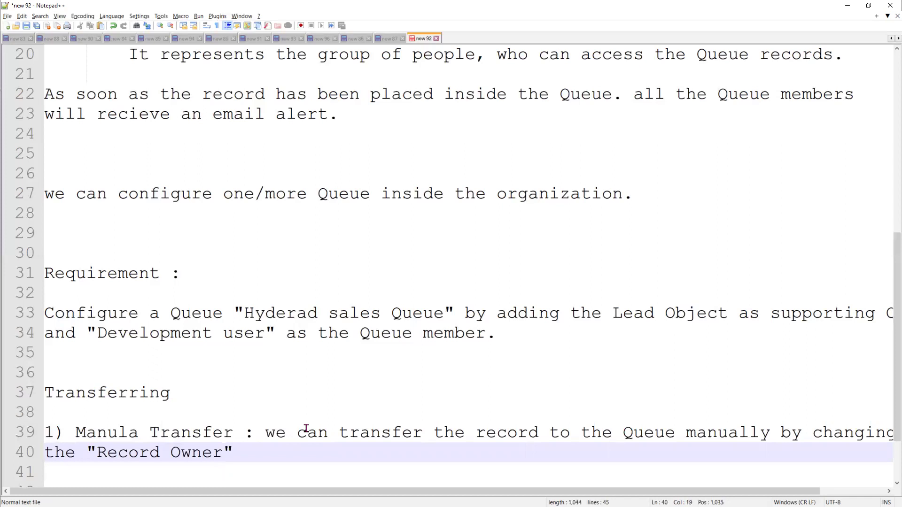
{"action": "type", "text": "field to the "}
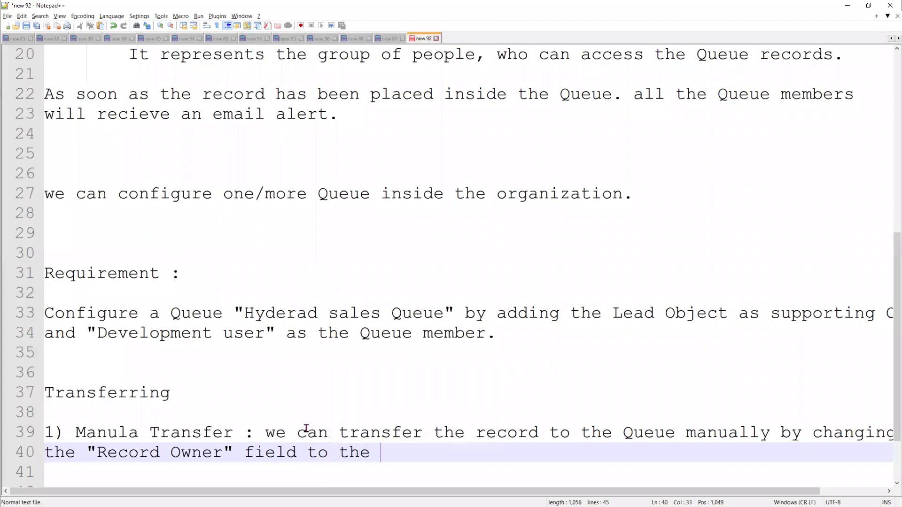
{"action": "type", "text": "Queue."}
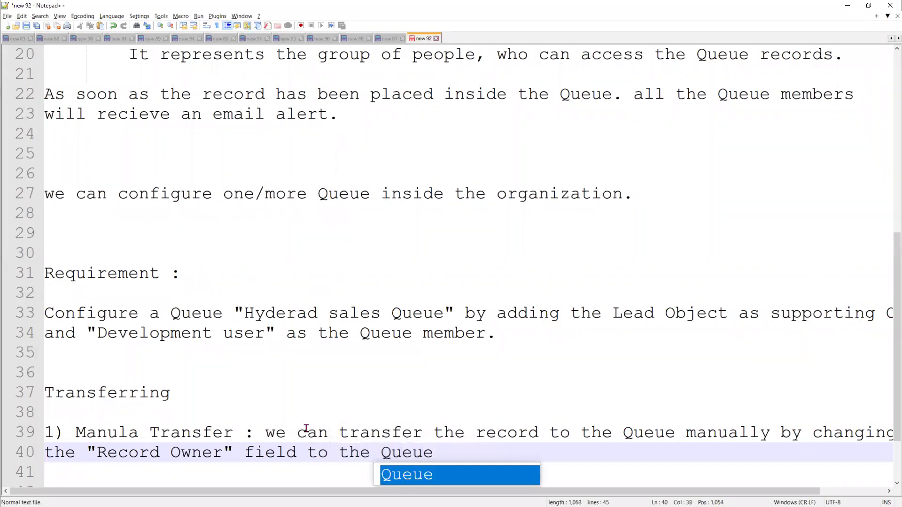
- Leave blank lines below the description and add the procedure lines "open the Lead Record" and "go to the Detialed Page"
{"action": "key", "text": "Return"}
{"action": "key", "text": "Return"}
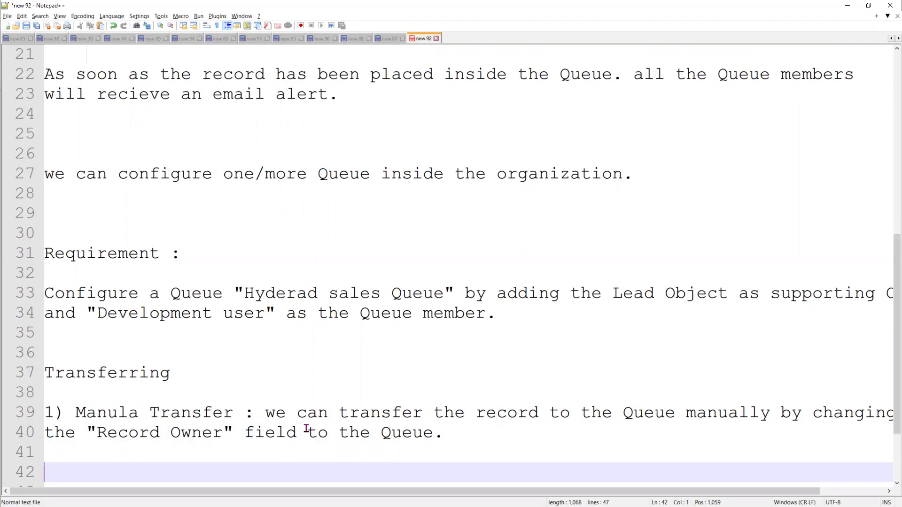
{"action": "key", "text": "Return"}
{"action": "key", "text": "Return"}
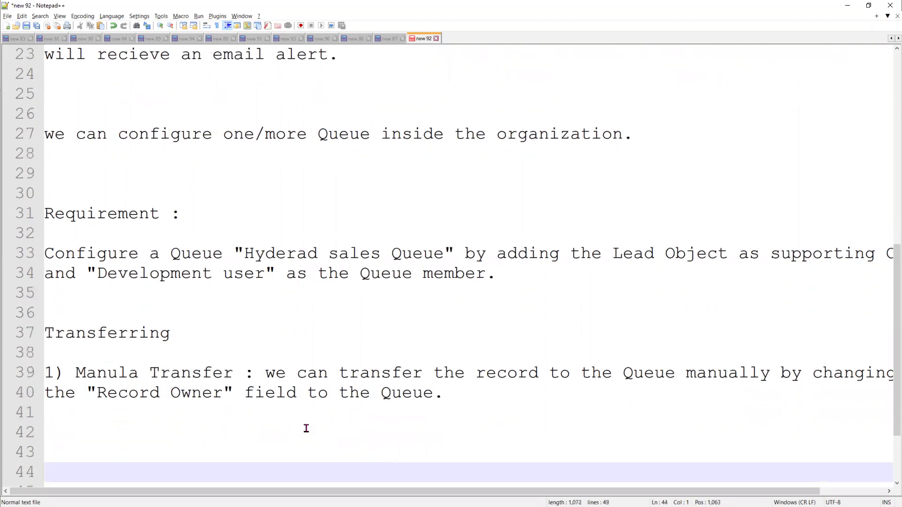
{"action": "type", "text": "open the Lead"}
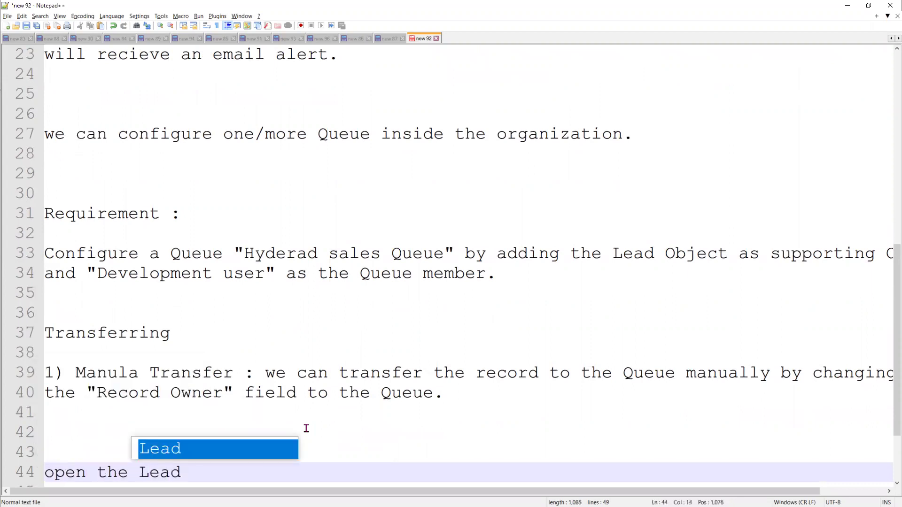
{"action": "type", "text": " Record"}
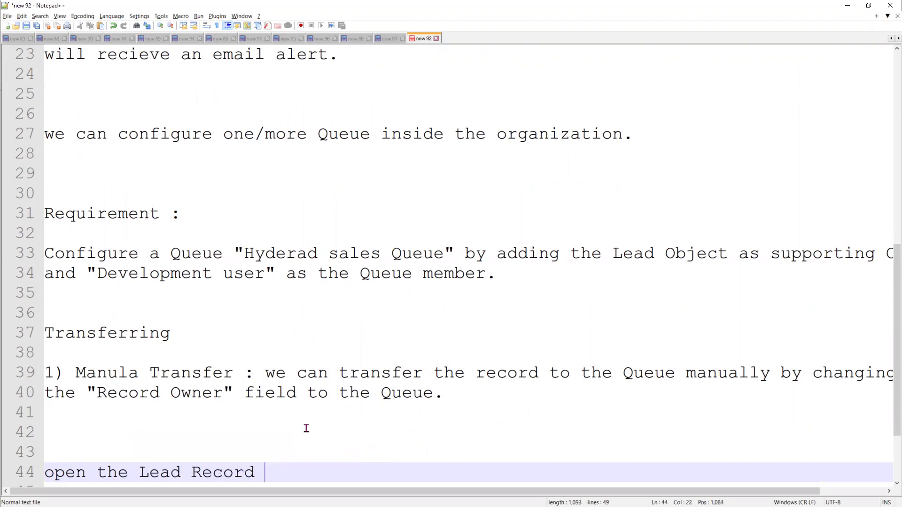
{"action": "key", "text": "Return"}
{"action": "type", "text": "go"}
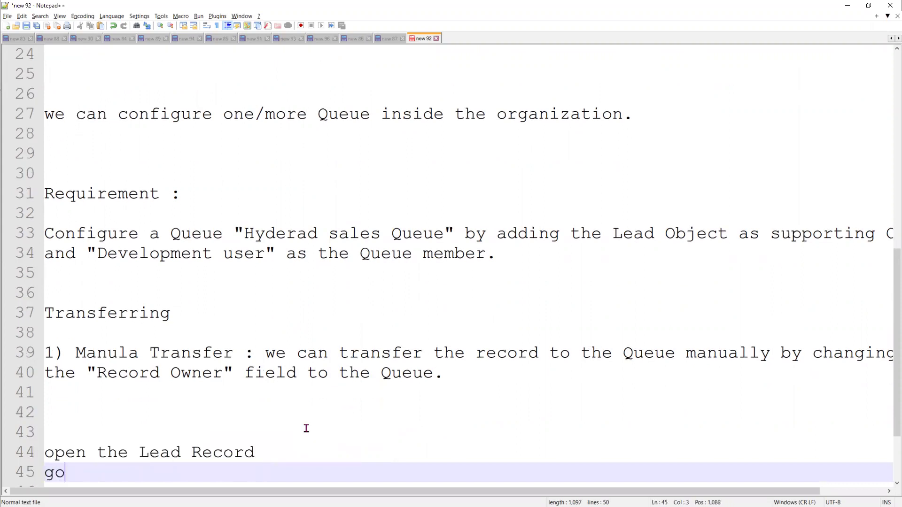
{"action": "type", "text": " to the"}
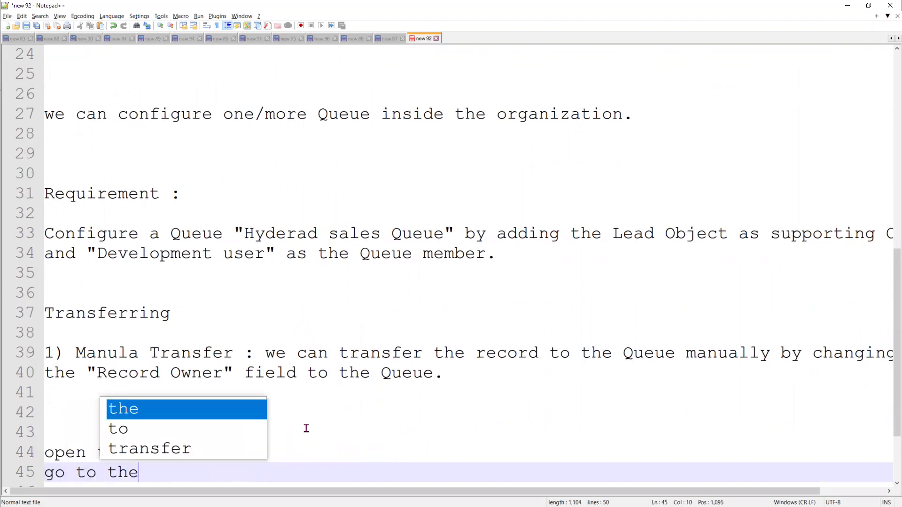
{"action": "type", "text": " Detials"}
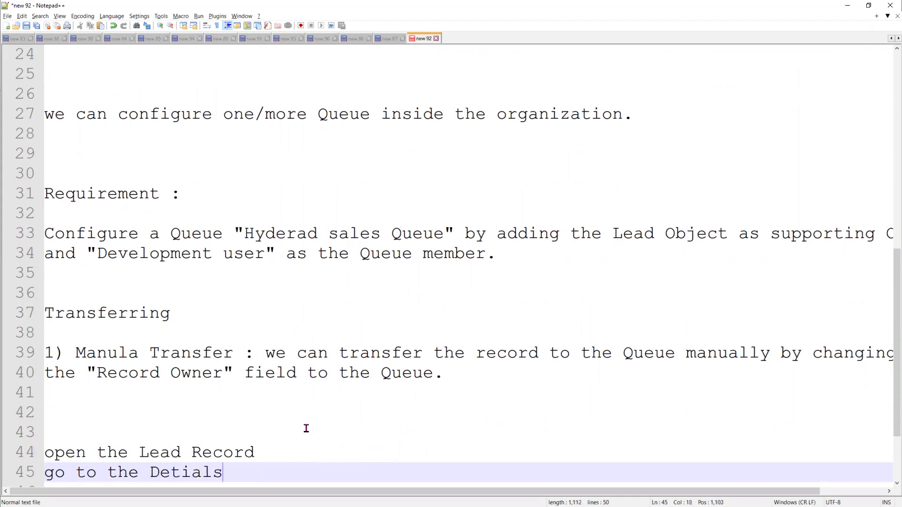
{"action": "key", "text": "BackSpace"}
{"action": "type", "text": "ed Page"}
{"action": "key", "text": "Return"}
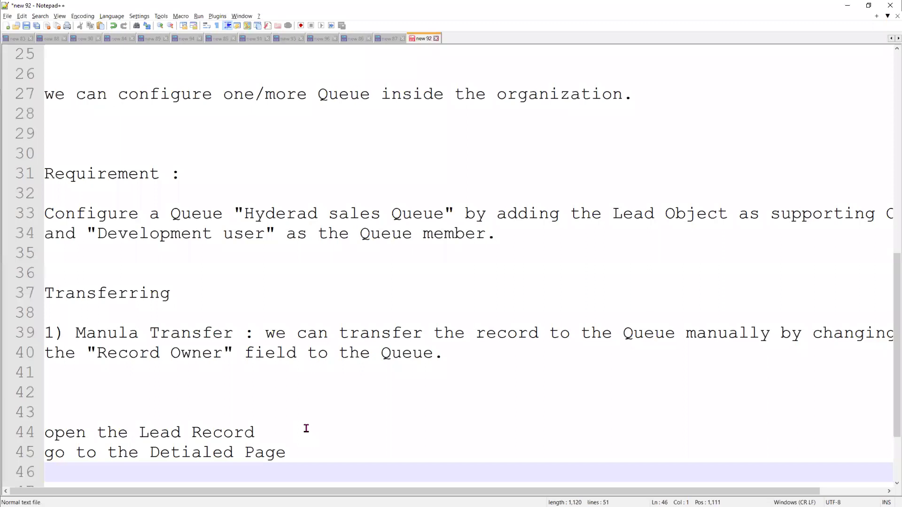
- Add the third procedure line: Clicked on "Change Owner" field
{"action": "type", "text": "Clien"}
{"action": "key", "text": "BackSpace"}
{"action": "key", "text": "BackSpace"}
{"action": "type", "text": "cked on "}
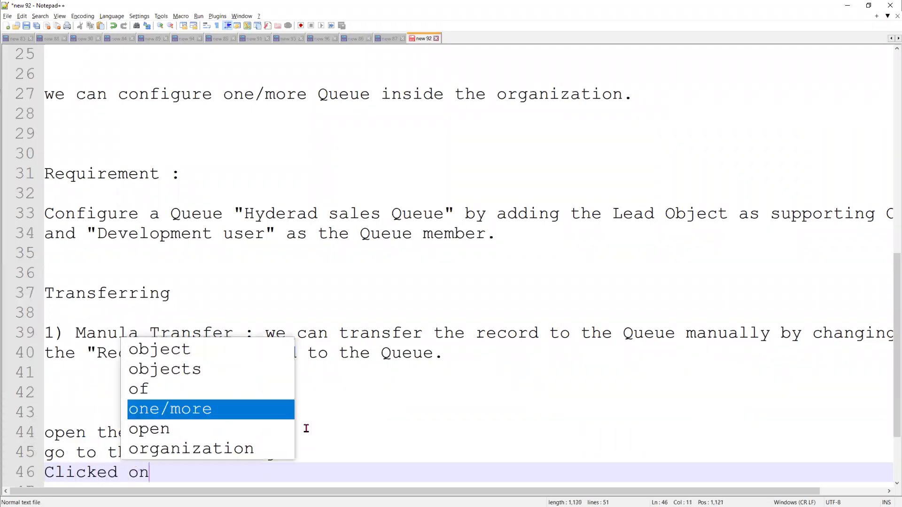
{"action": "type", "text": "\"\""}
{"action": "key", "text": "Left"}
{"action": "type", "text": "Change "}
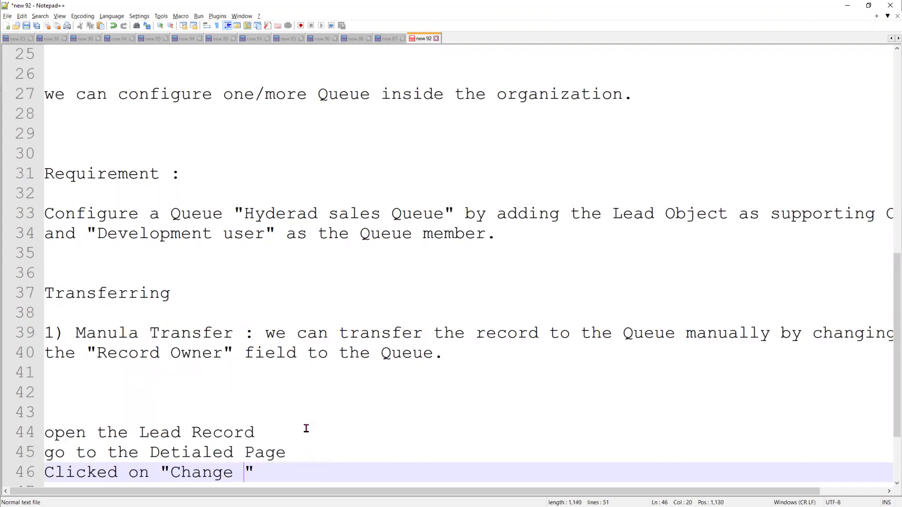
{"action": "type", "text": "Owner"}
{"action": "key", "text": "Right"}
{"action": "type", "text": "field."}
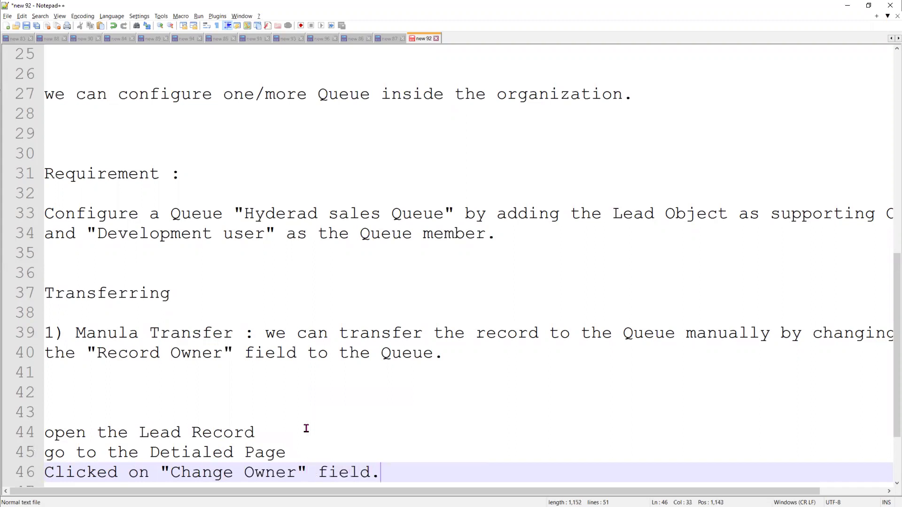
{"action": "key", "text": "Return"}
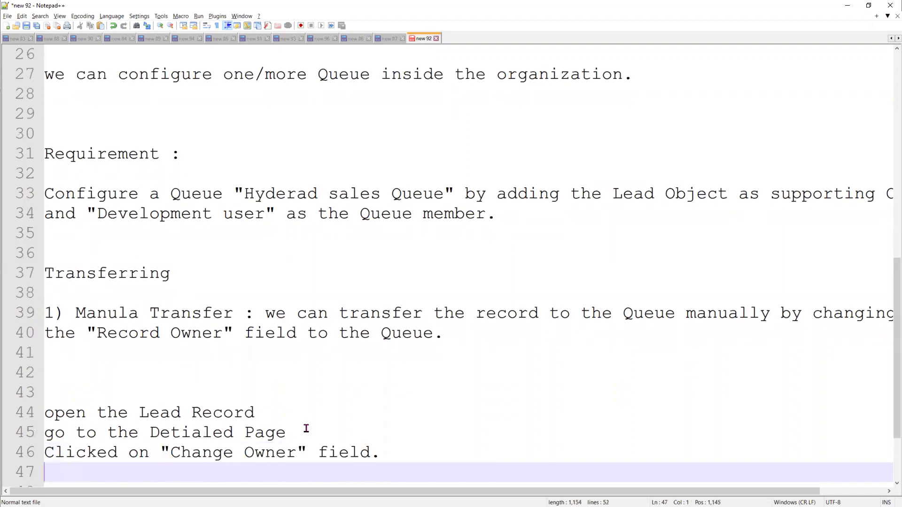
- Add the procedure line: selected owner type as "Queue", followed by blank lines
{"action": "type", "text": "selected owner th"}
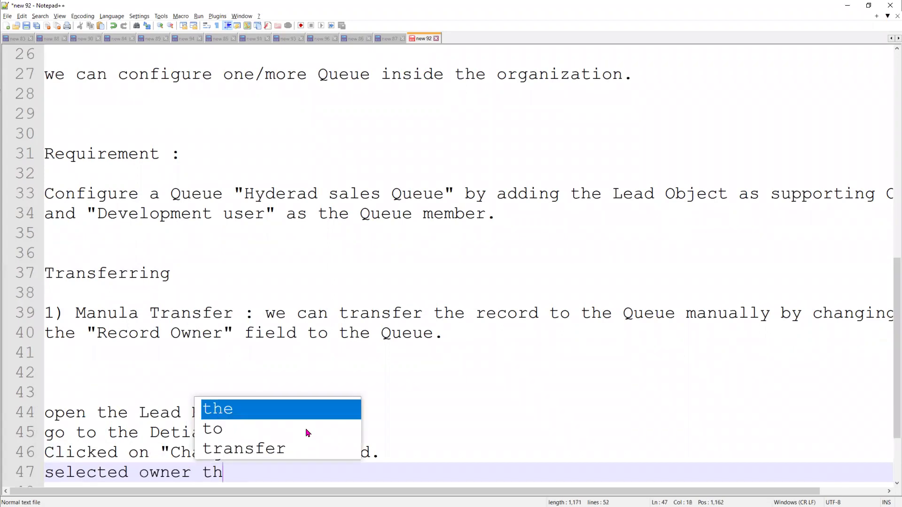
{"action": "key", "text": "BackSpace"}
{"action": "type", "text": "ype as"}
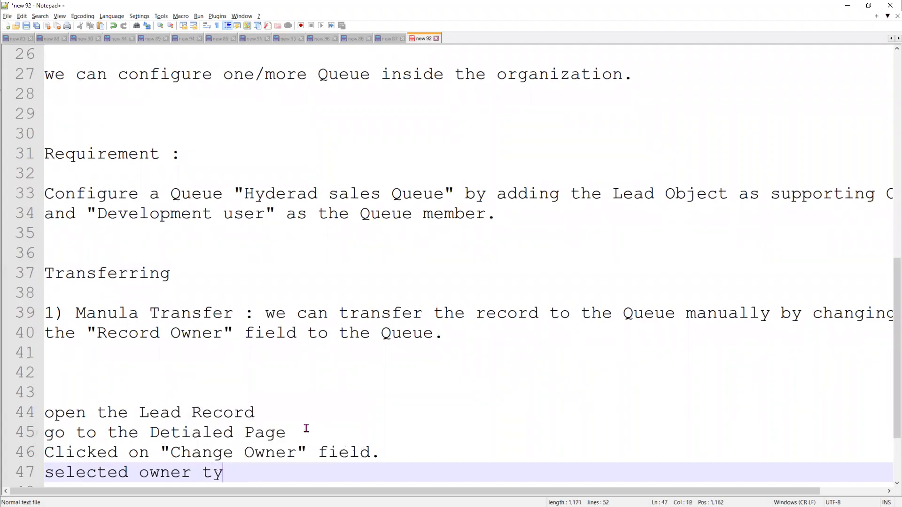
{"action": "type", "text": " \"Queue"}
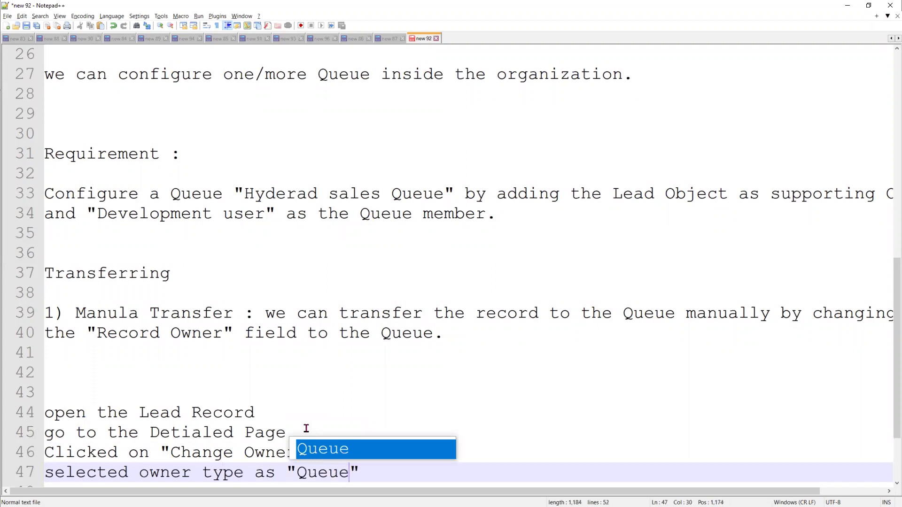
{"action": "key", "text": "End"}
{"action": "key", "text": "Return"}
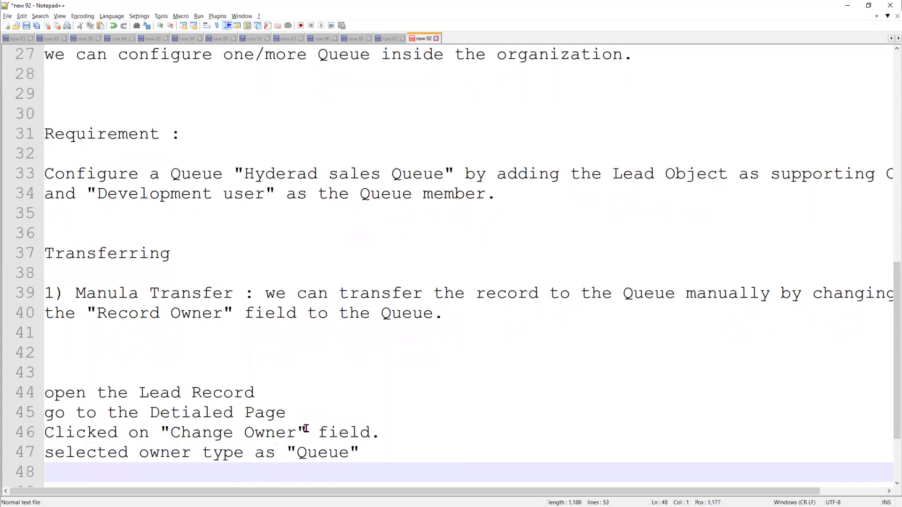
{"action": "key", "text": "Return"}
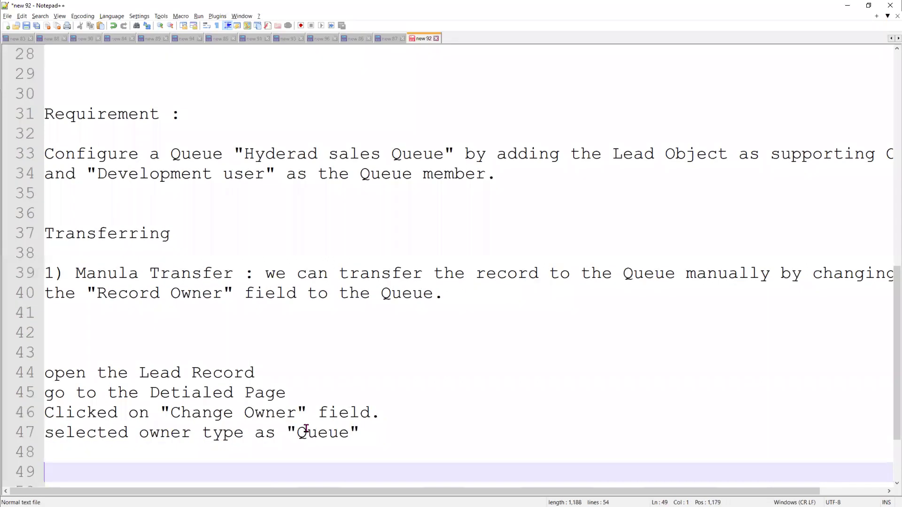
- Add "Entered the Queue Name from the lookup (Hyderad sales Queue)" directly below the owner type line and begin a new line
{"action": "key", "text": "Up"}
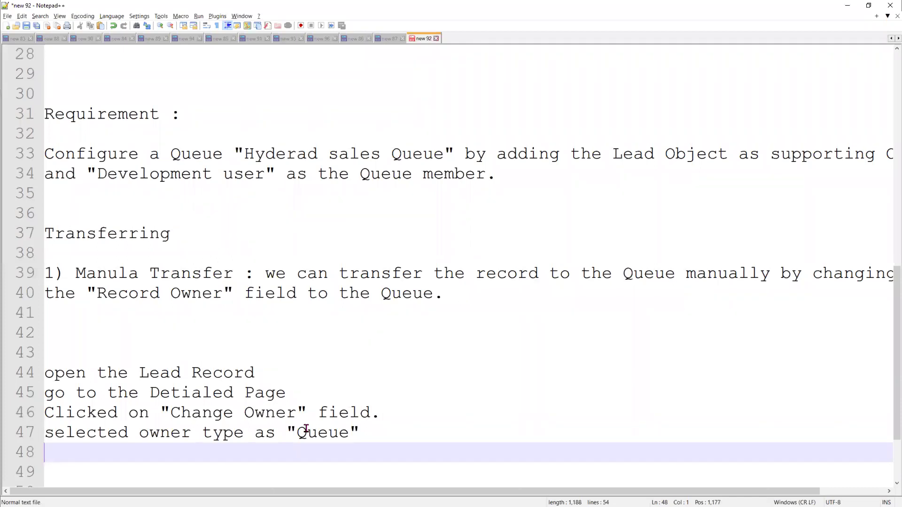
{"action": "type", "text": "Ented"}
{"action": "key", "text": "BackSpace"}
{"action": "type", "text": "red the"}
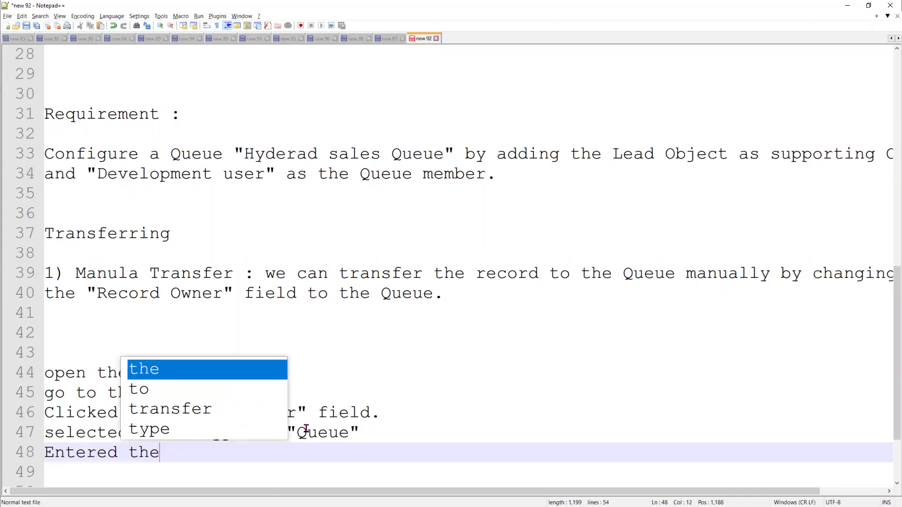
{"action": "type", "text": " Queue Name from the looku"}
{"action": "key", "text": "BackSpace"}
{"action": "type", "text": "kup"}
{"action": "type", "text": " ("}
{"action": "type", "text": "Hyderad sa"}
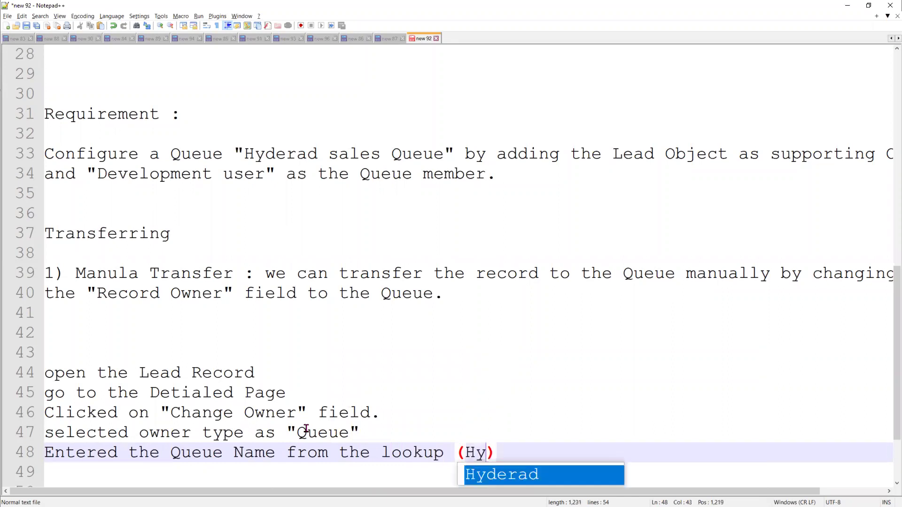
{"action": "type", "text": "les Que"}
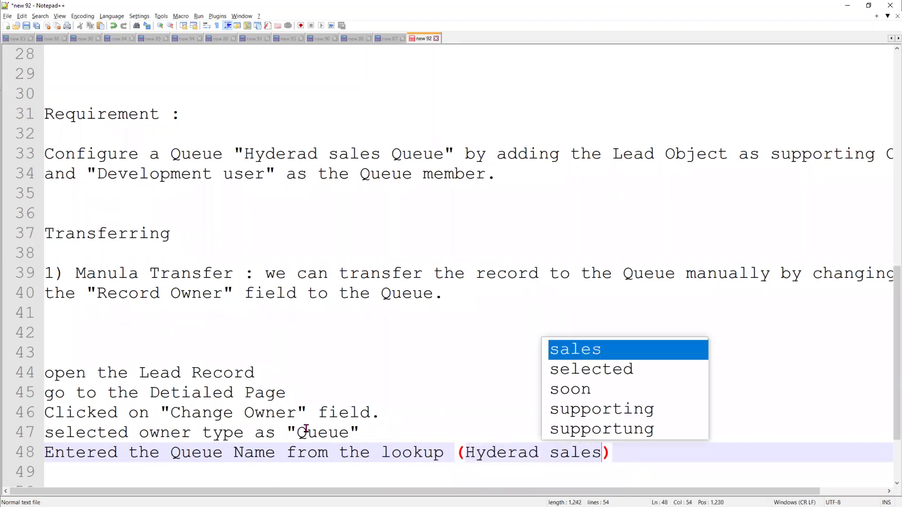
{"action": "type", "text": "ue"}
{"action": "key", "text": "End"}
{"action": "key", "text": "Return"}
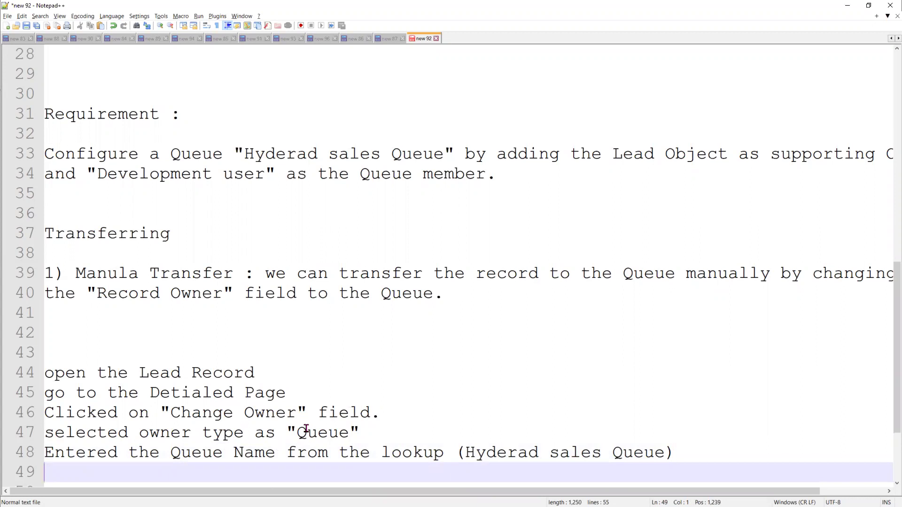
{"action": "key", "text": "alt+Tab"}
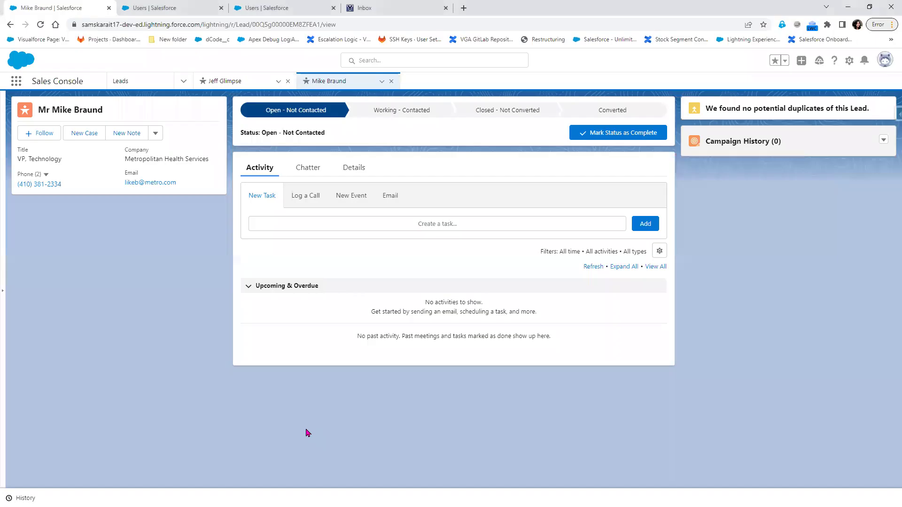
{"action": "left_click", "coordinate": [366, 171]}
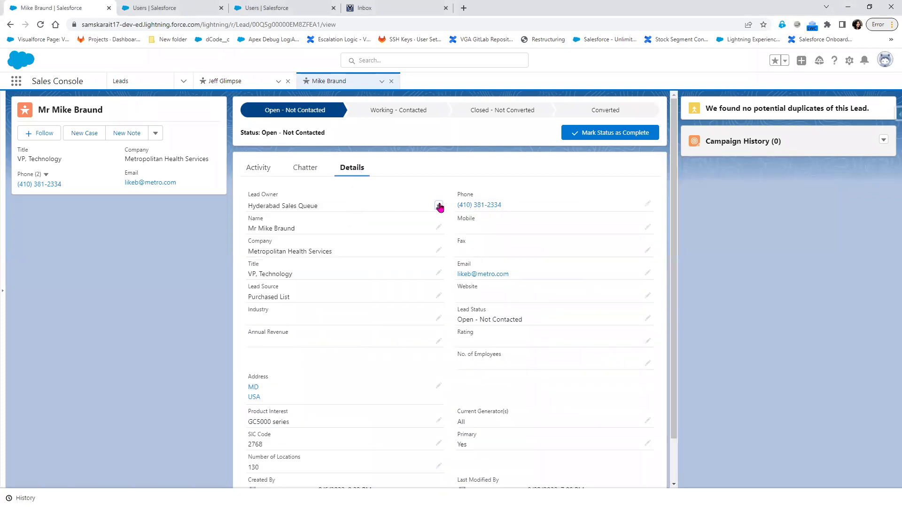
{"action": "left_click", "coordinate": [440, 207]}
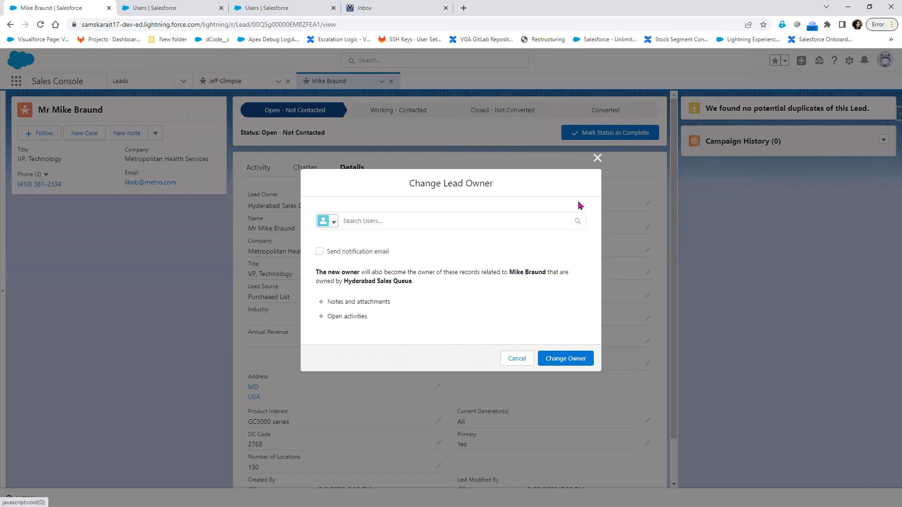
{"action": "left_click", "coordinate": [597, 157]}
{"action": "left_click", "coordinate": [134, 81]}
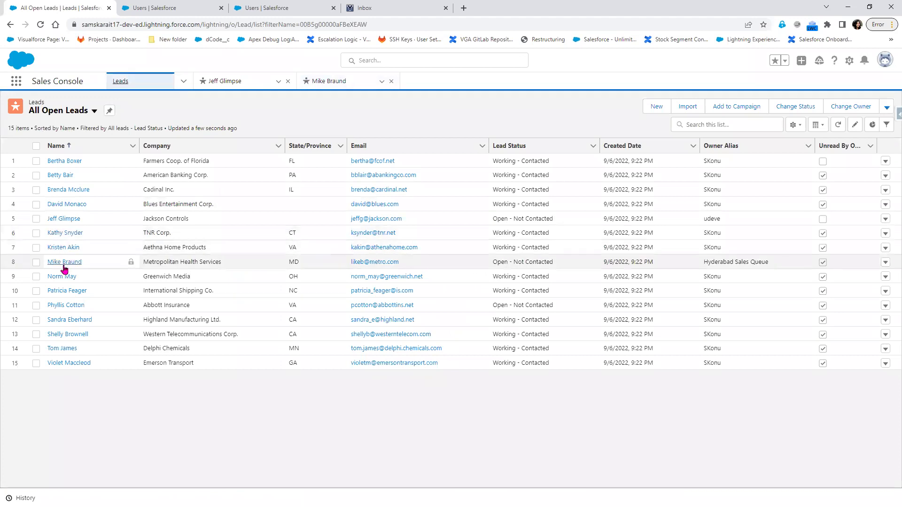
{"action": "left_click", "coordinate": [67, 267]}
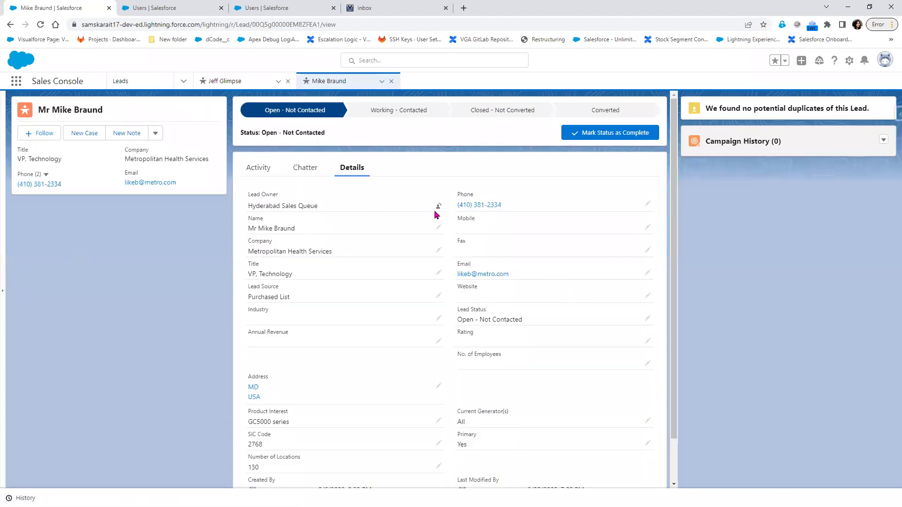
{"action": "left_click", "coordinate": [438, 205]}
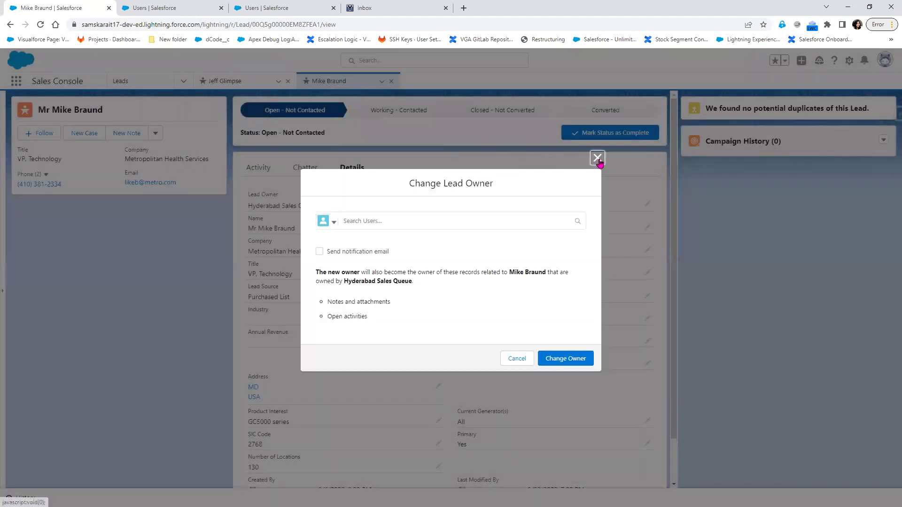
{"action": "left_click", "coordinate": [597, 158]}
- Open the details of the Highland Manufacturing Ltd. lead from the All Open Leads list in Salesforce
{"action": "left_click", "coordinate": [126, 83]}
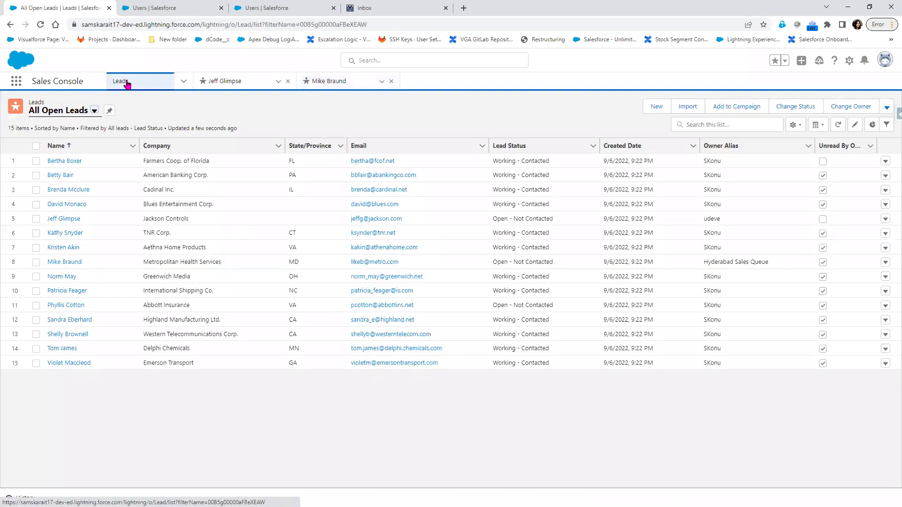
{"action": "left_click", "coordinate": [65, 320]}
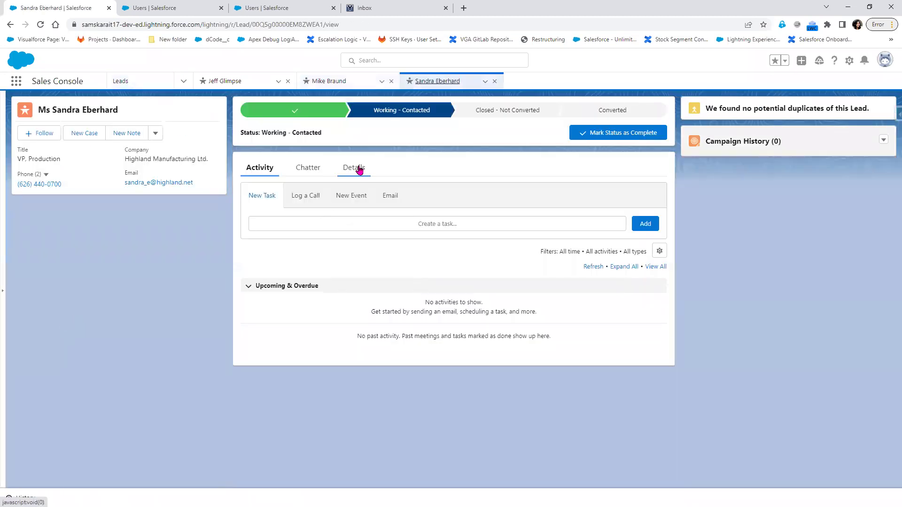
{"action": "left_click", "coordinate": [347, 174]}
- Change the lead's owner to the queue Hyderabad Sales Queue and have a notification email sent
{"action": "left_click", "coordinate": [438, 206]}
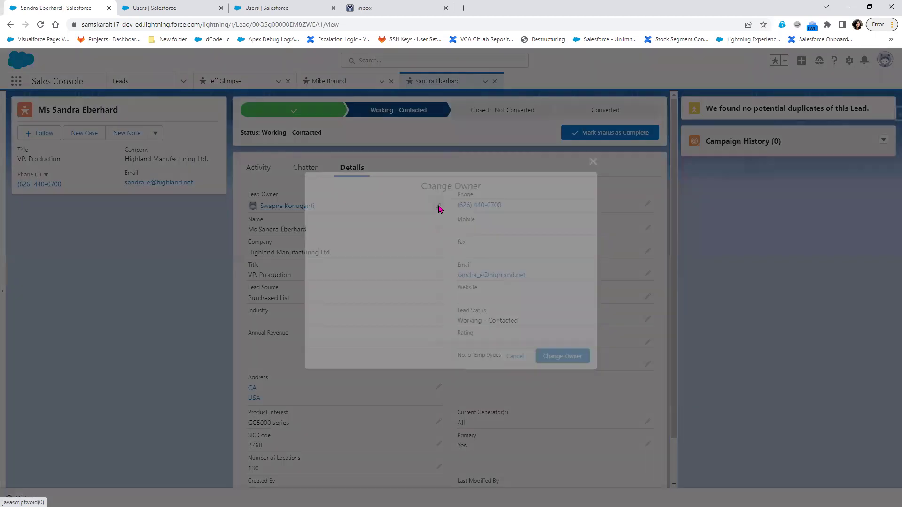
{"action": "left_click", "coordinate": [333, 221]}
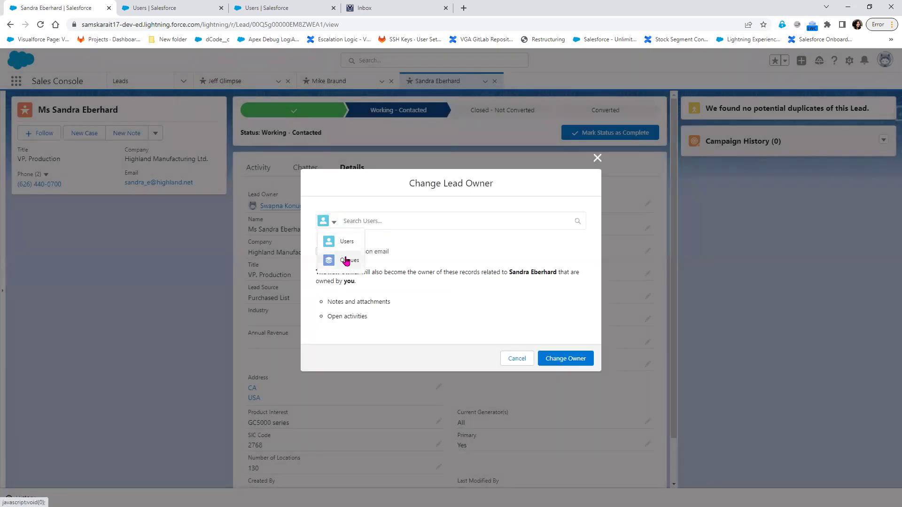
{"action": "left_click", "coordinate": [345, 258]}
{"action": "left_click", "coordinate": [365, 218]}
{"action": "type", "text": "Hyder"}
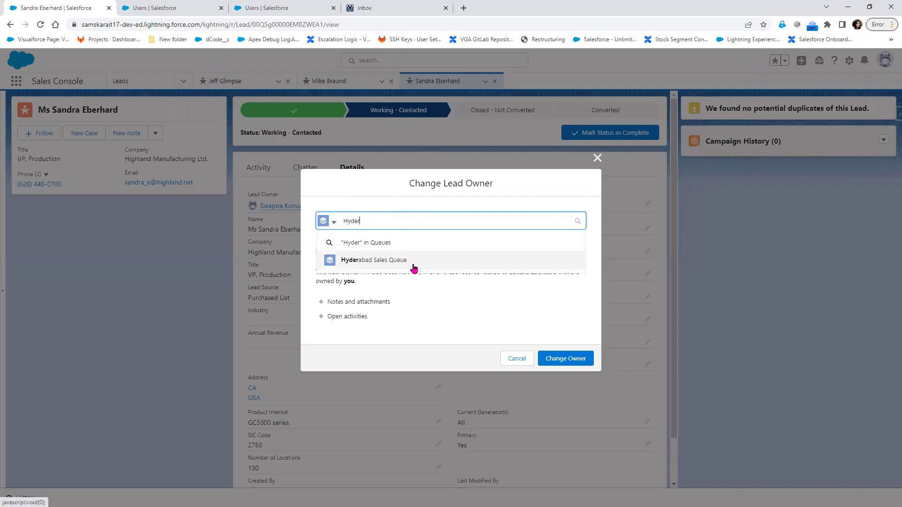
{"action": "left_click", "coordinate": [413, 266]}
{"action": "left_click", "coordinate": [319, 256]}
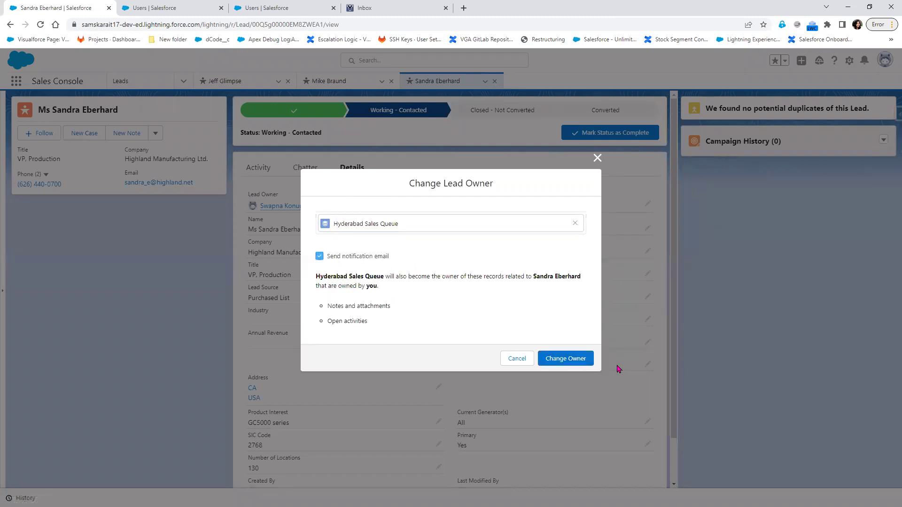
{"action": "left_click", "coordinate": [574, 360]}
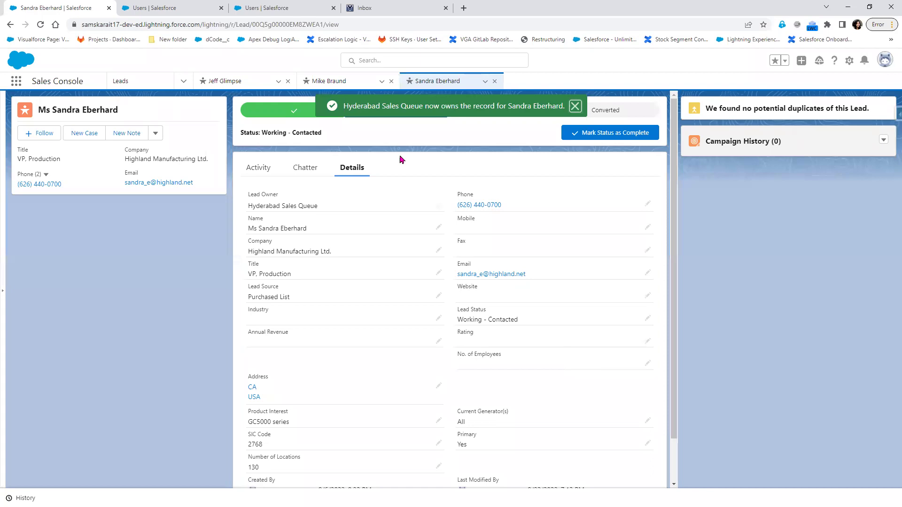
- In the Notepad++ notes, add the procedure line: select the checkbox "send Email to Members", followed by blank lines
{"action": "key", "text": "alt+Tab"}
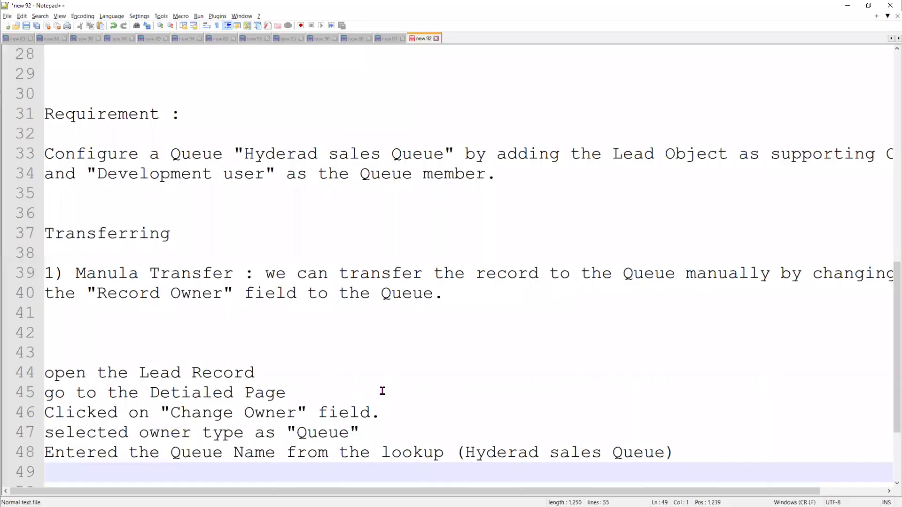
{"action": "type", "text": "select the checkbox \"send Email to Members"}
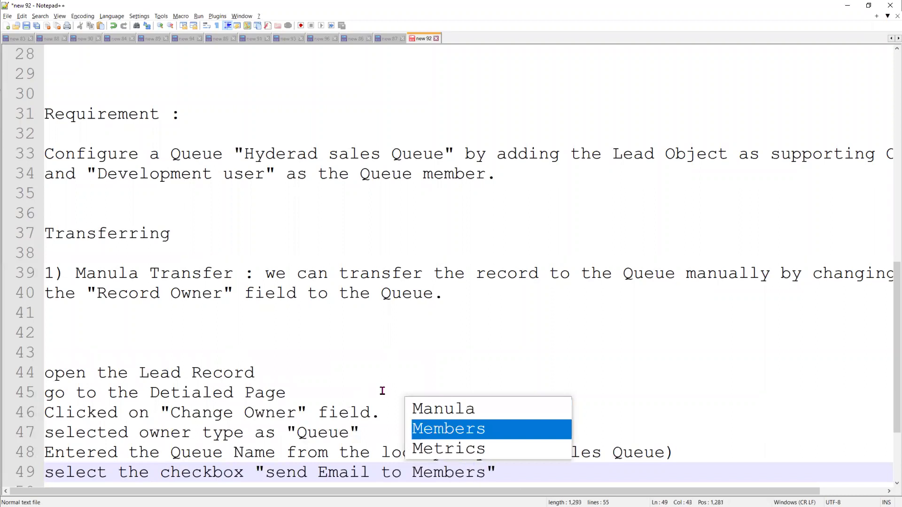
{"action": "type", "text": "\""}
{"action": "key", "text": "Delete"}
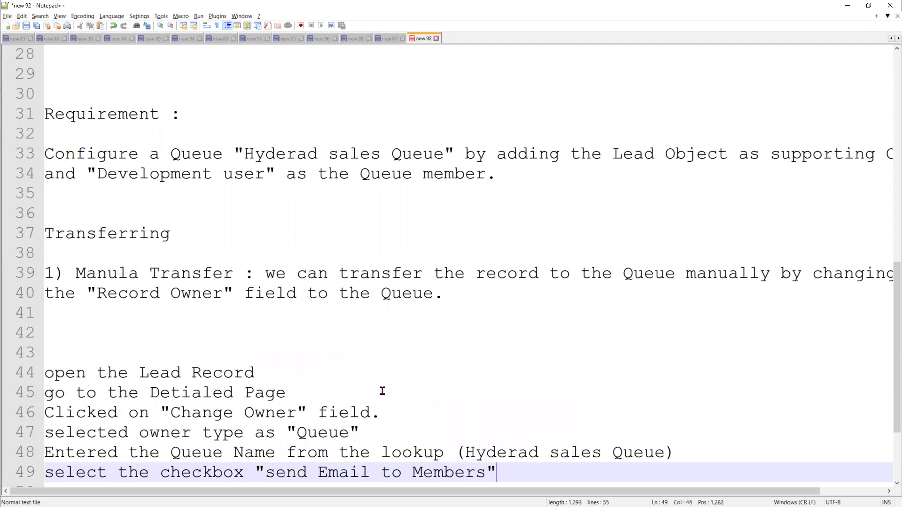
{"action": "key", "text": "Return"}
{"action": "key", "text": "Return"}
{"action": "key", "text": "Return"}
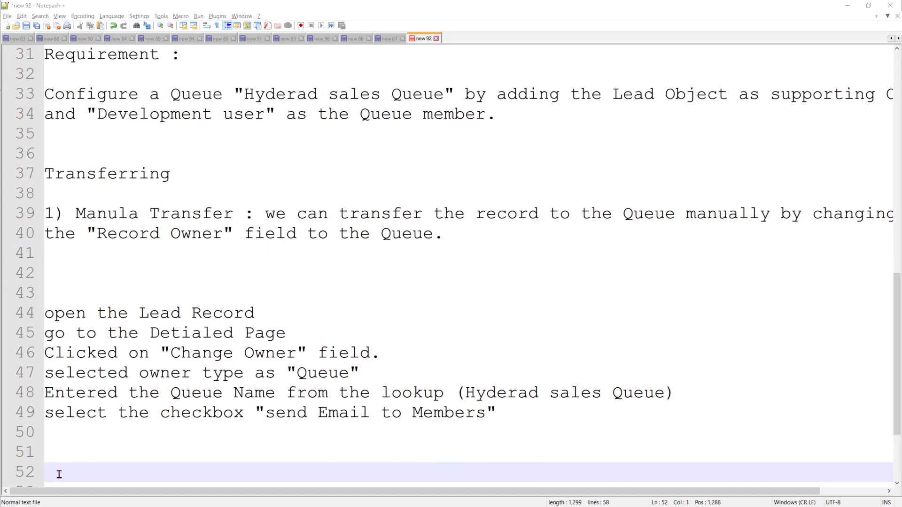
- Switch to the YOPmail inbox in the browser and refresh it to check for the lead assignment notification
{"action": "left_click", "coordinate": [847, 6]}
{"action": "left_click", "coordinate": [391, 9]}
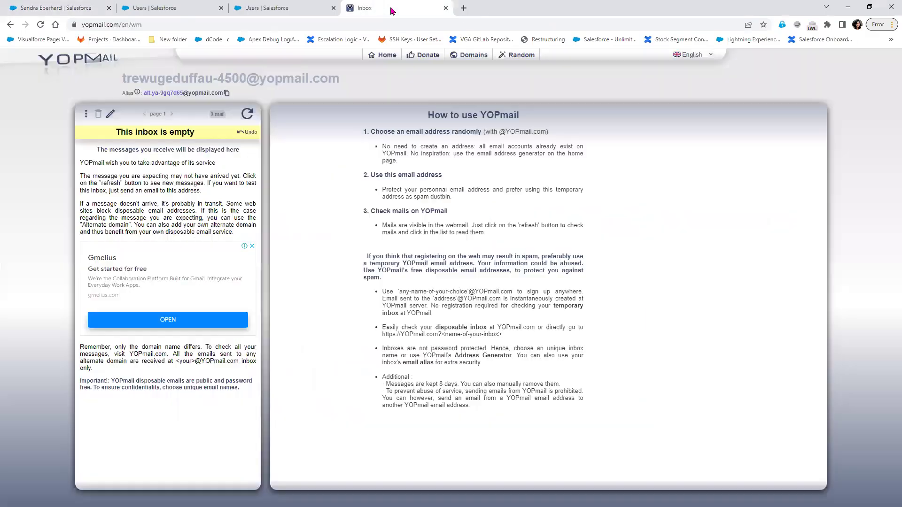
{"action": "left_click", "coordinate": [244, 117]}
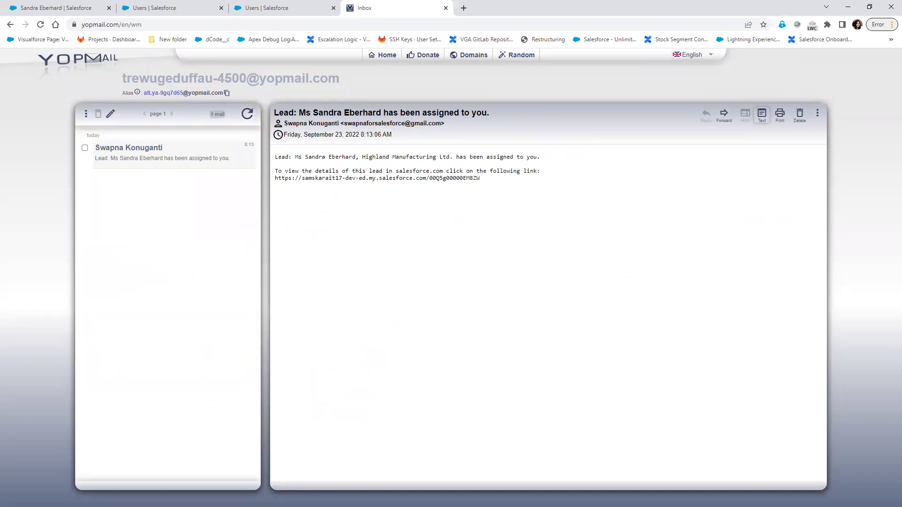
- Open the Development user's details in Salesforce Setup and check the email address on the record
{"action": "left_click", "coordinate": [283, 7]}
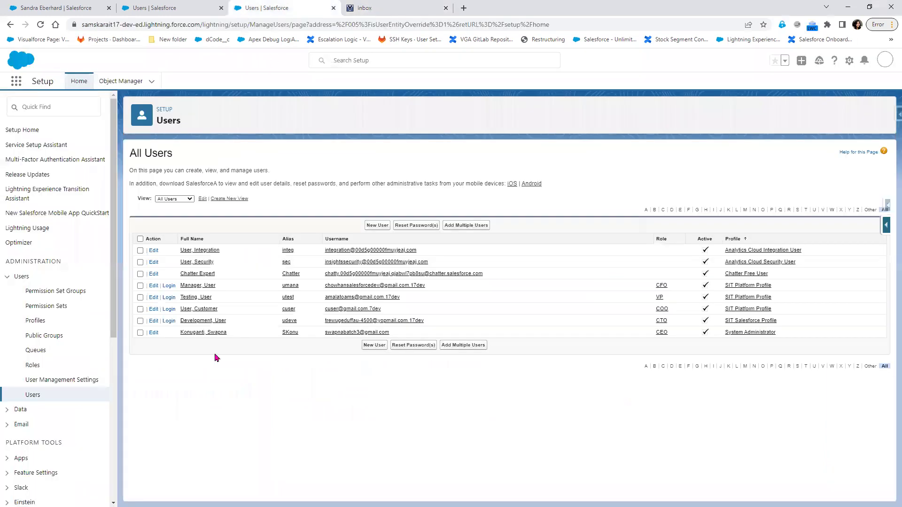
{"action": "left_click", "coordinate": [194, 322]}
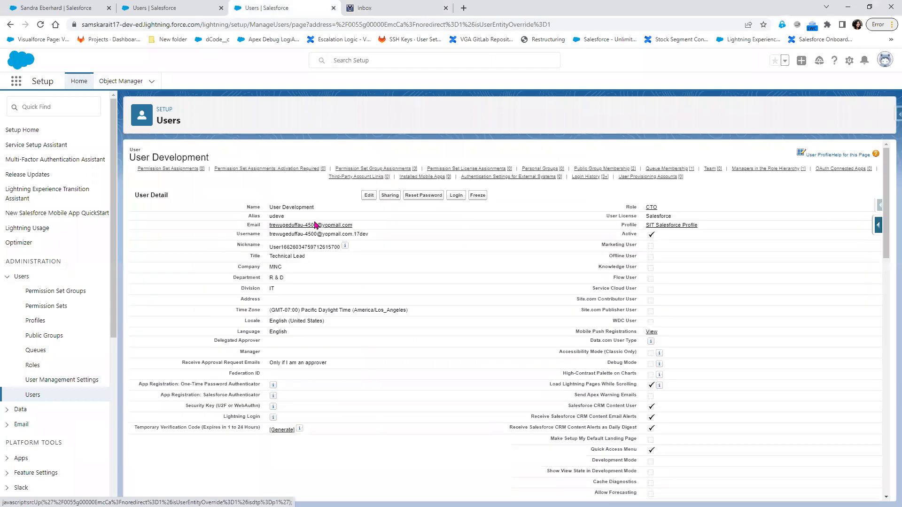
{"action": "left_click_drag", "start_coordinate": [368, 225], "coordinate": [269, 226]}
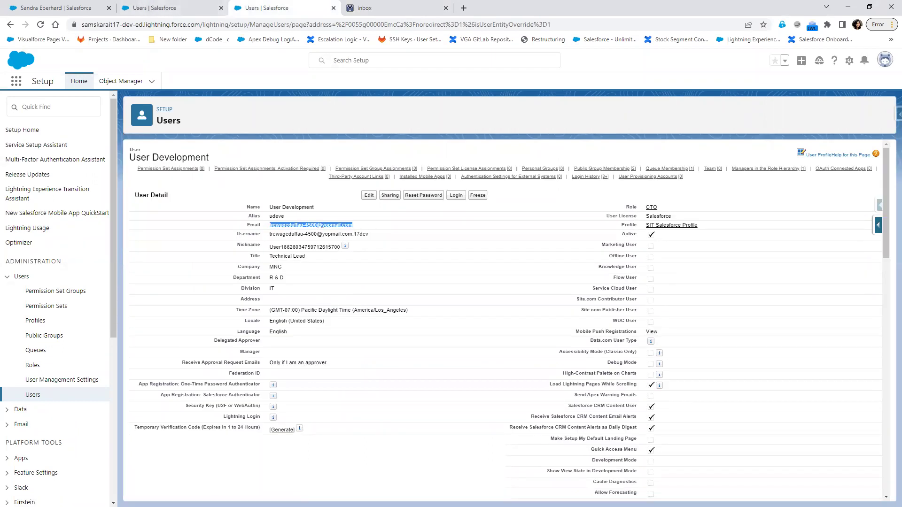
- Return to the Highland Manufacturing Ltd. lead record in the Sales Console
{"action": "key", "text": "alt+Tab"}
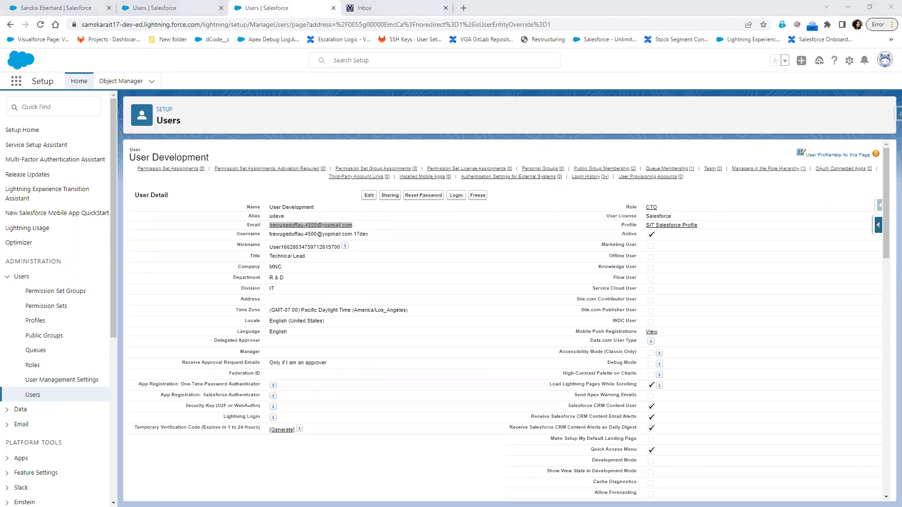
{"action": "key", "text": "alt+Tab"}
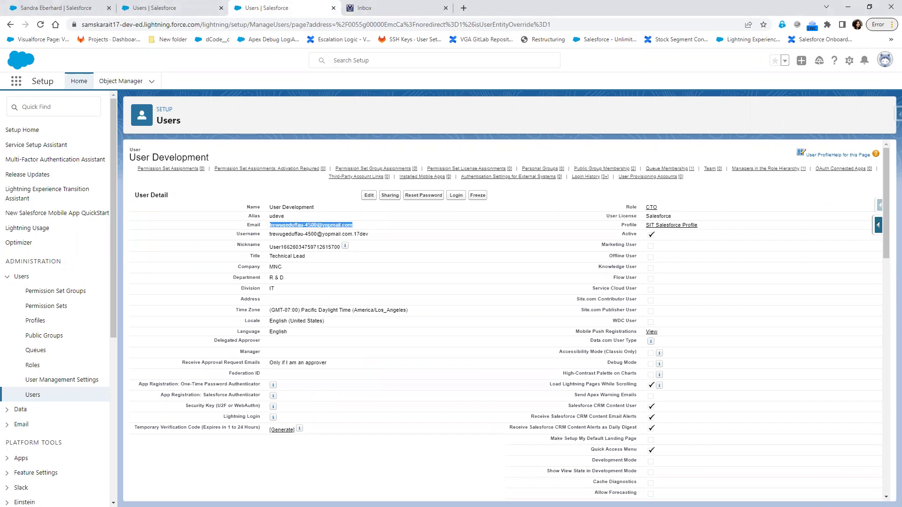
{"action": "left_click", "coordinate": [163, 9]}
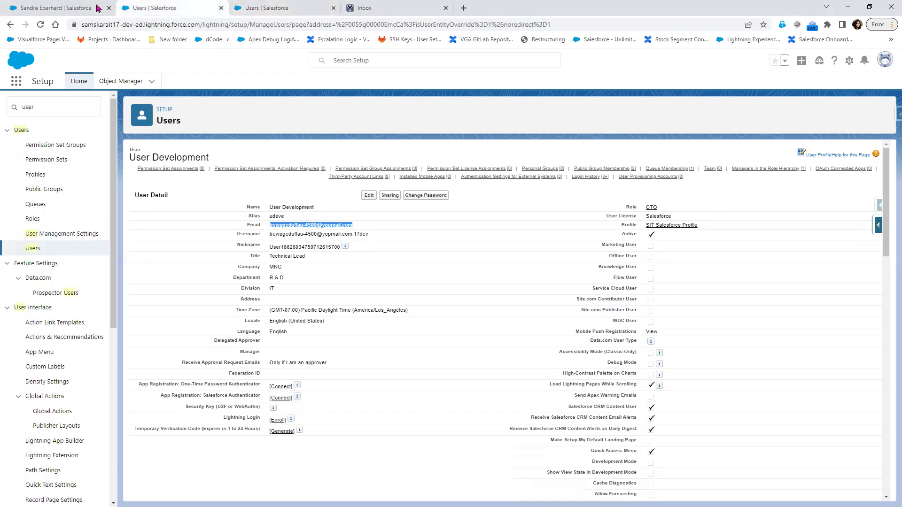
{"action": "left_click", "coordinate": [67, 4]}
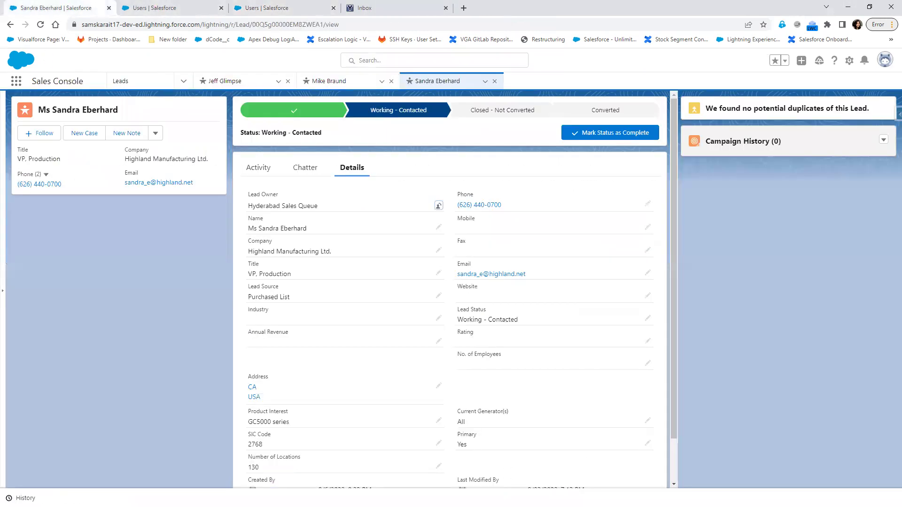